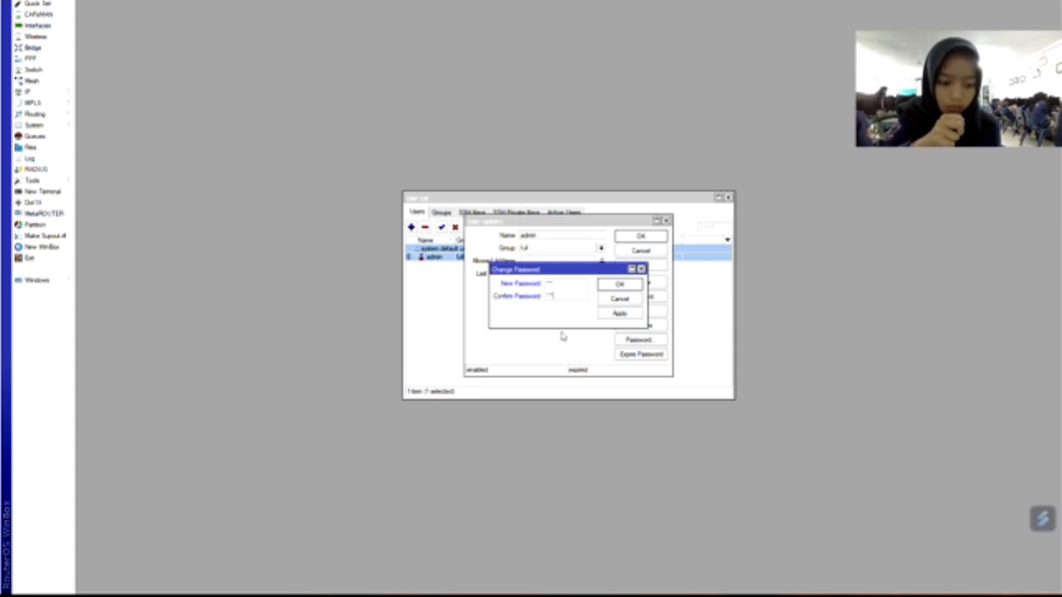
Retype the admin password confirmation, apply the new password, and close the user windows.
key(BackSpace)
key(BackSpace)
key(BackSpace)
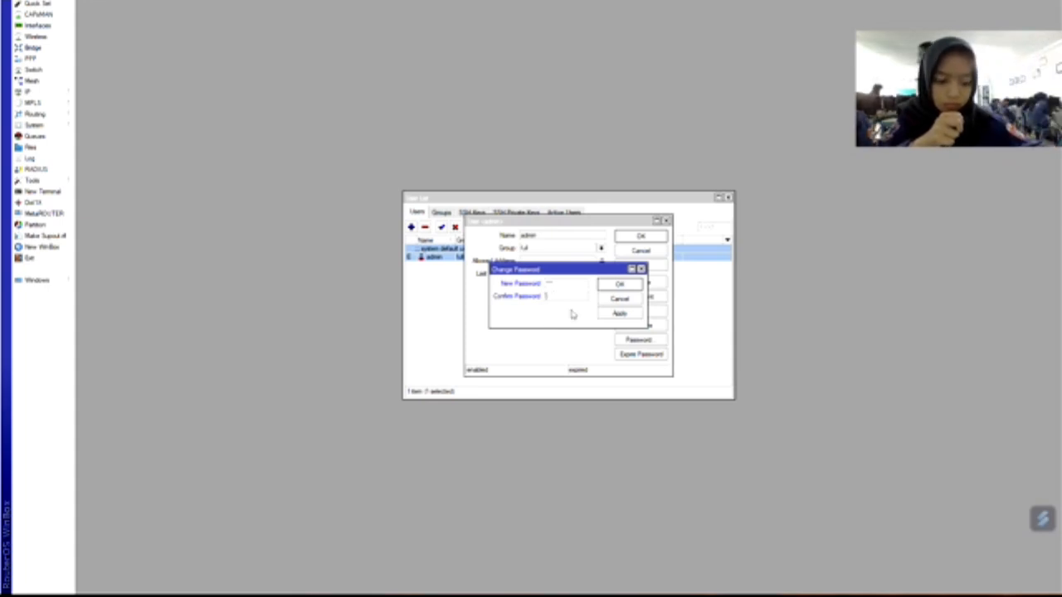
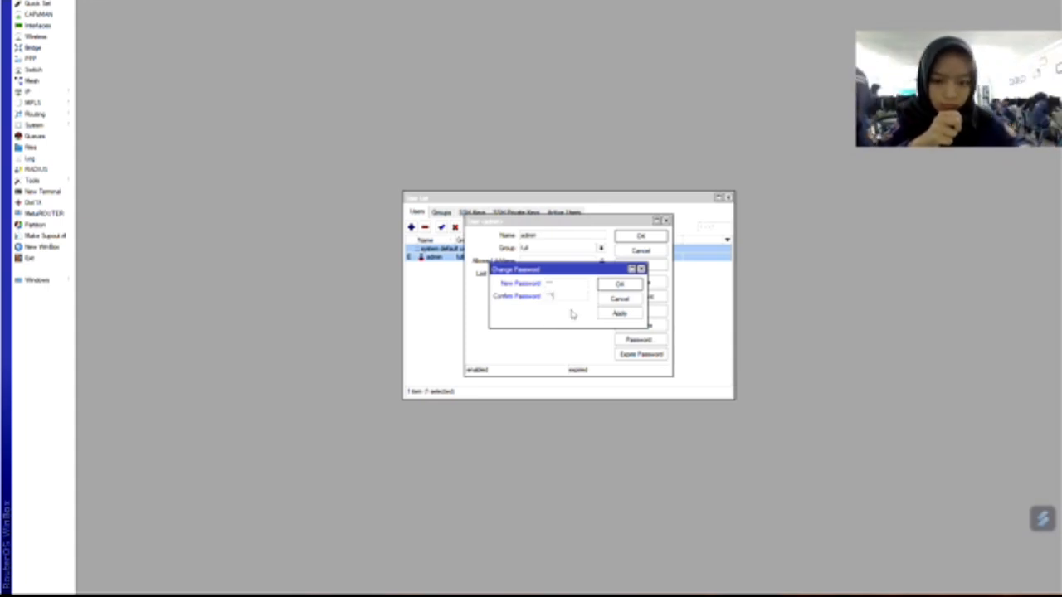
click(614, 314)
click(620, 287)
click(627, 291)
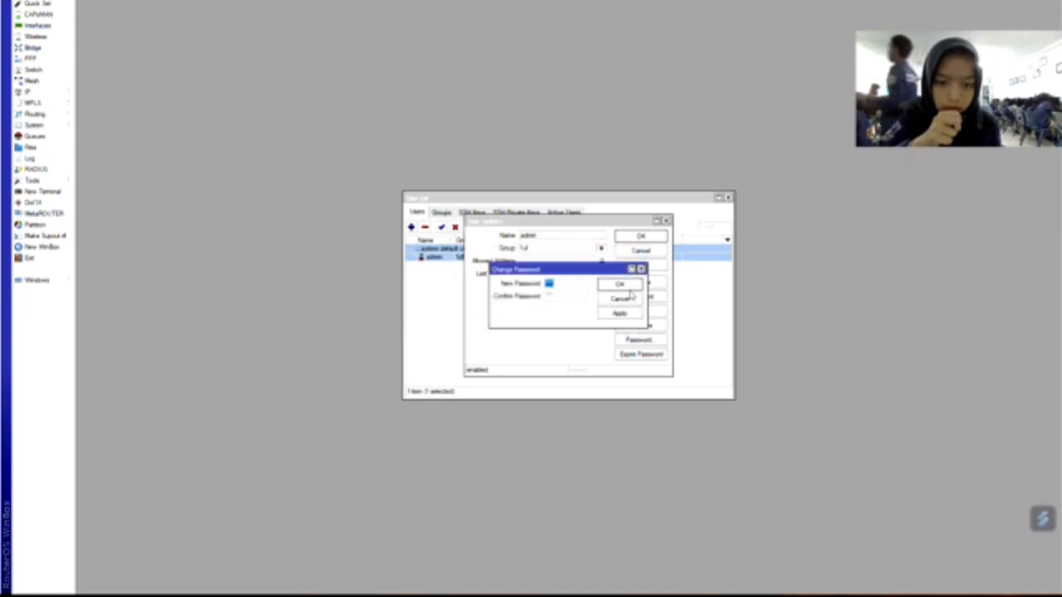
click(620, 298)
click(667, 222)
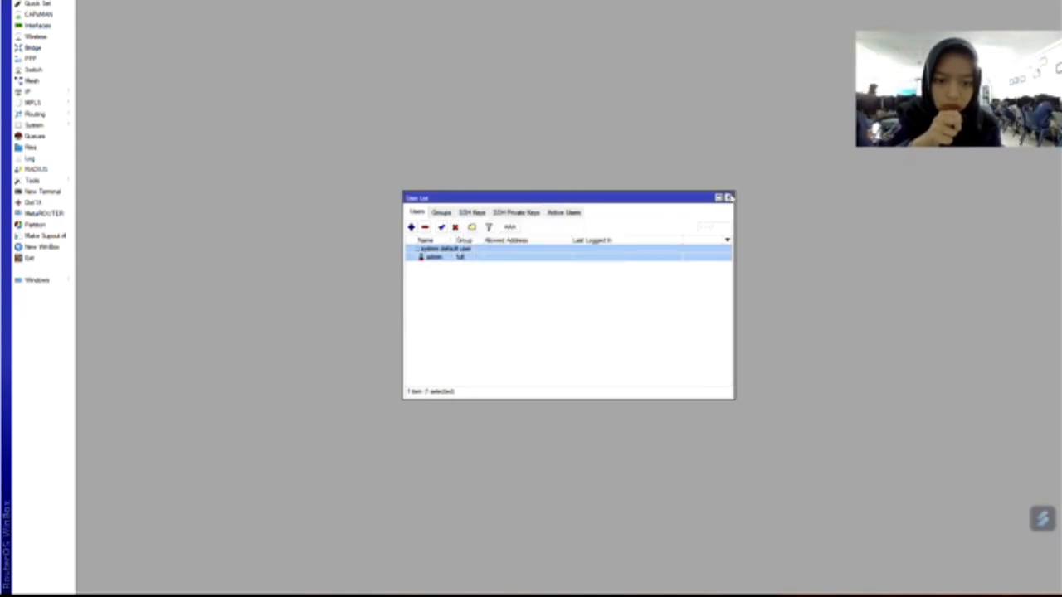
click(729, 198)
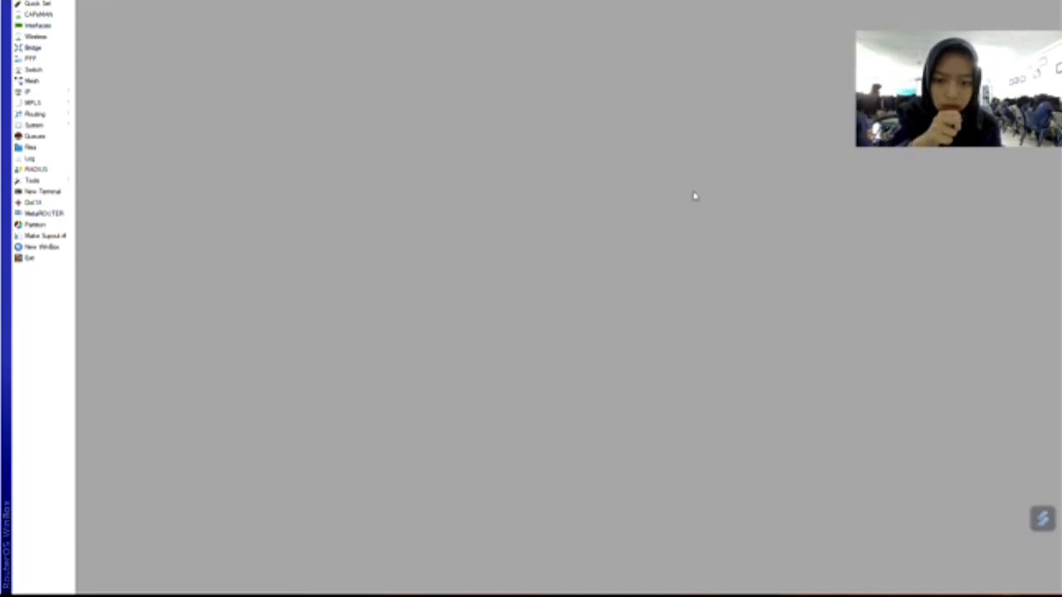
Rename the router identity to Haya in System > Identity.
click(31, 126)
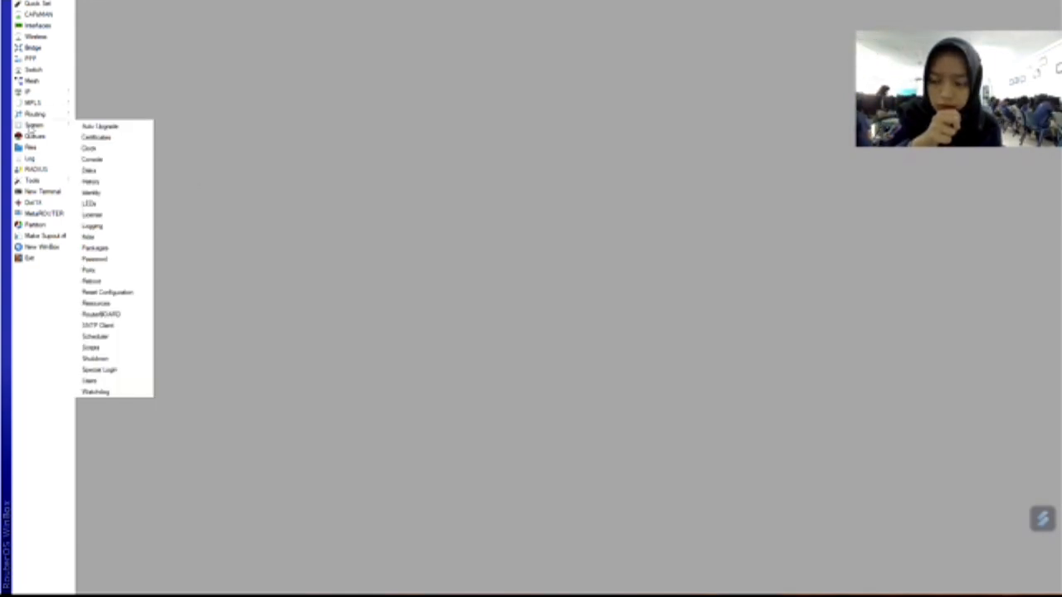
click(105, 198)
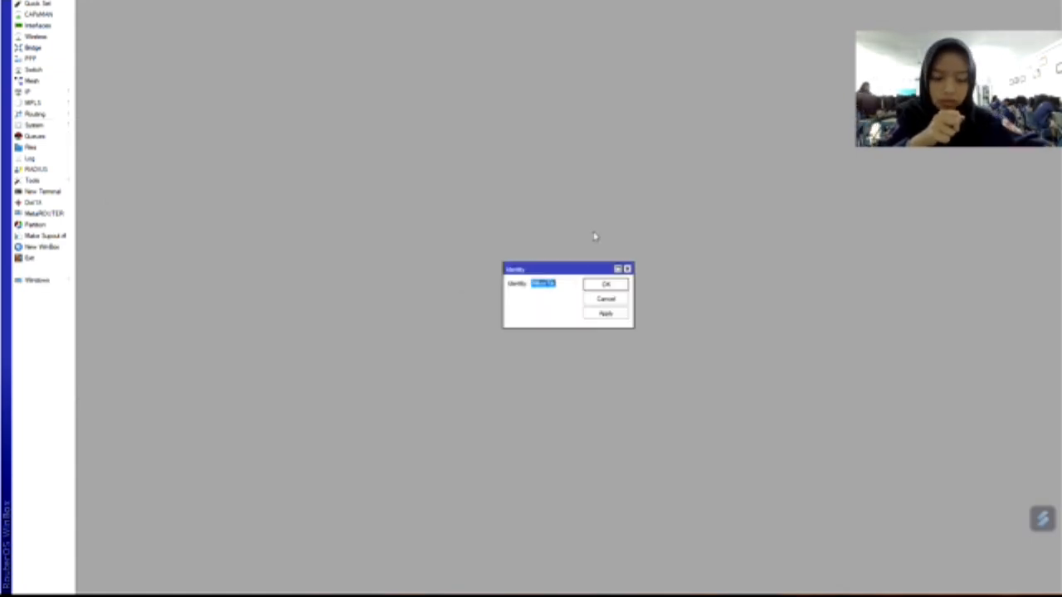
key(BackSpace)
text(H)
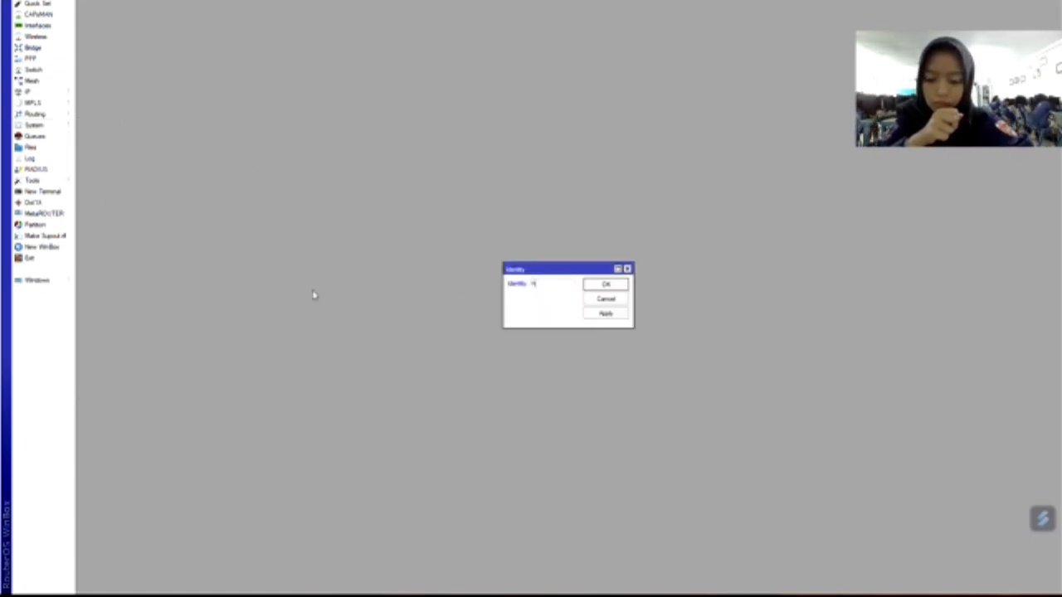
text(aya)
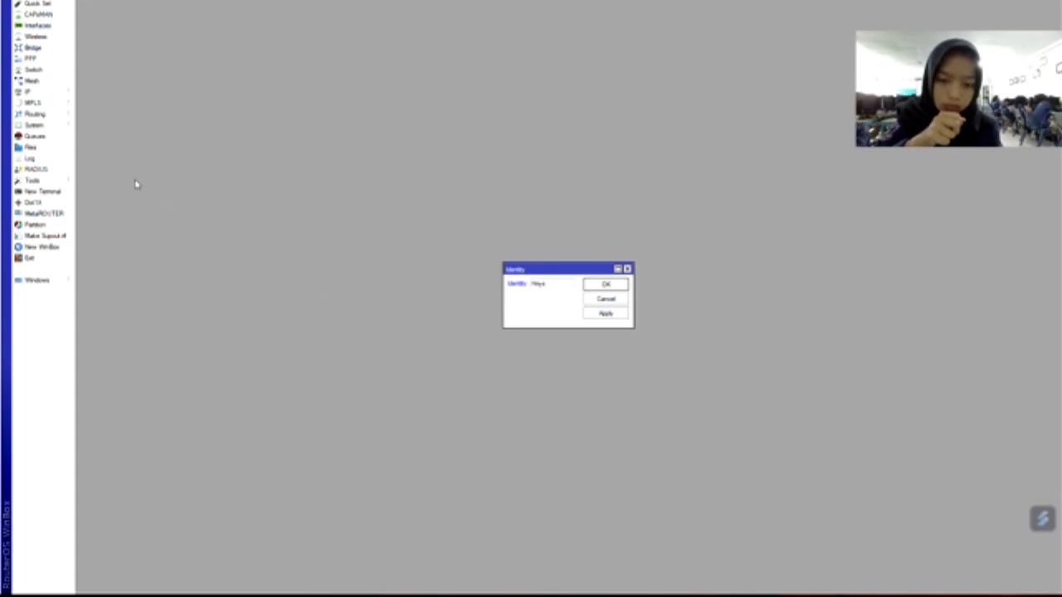
click(614, 322)
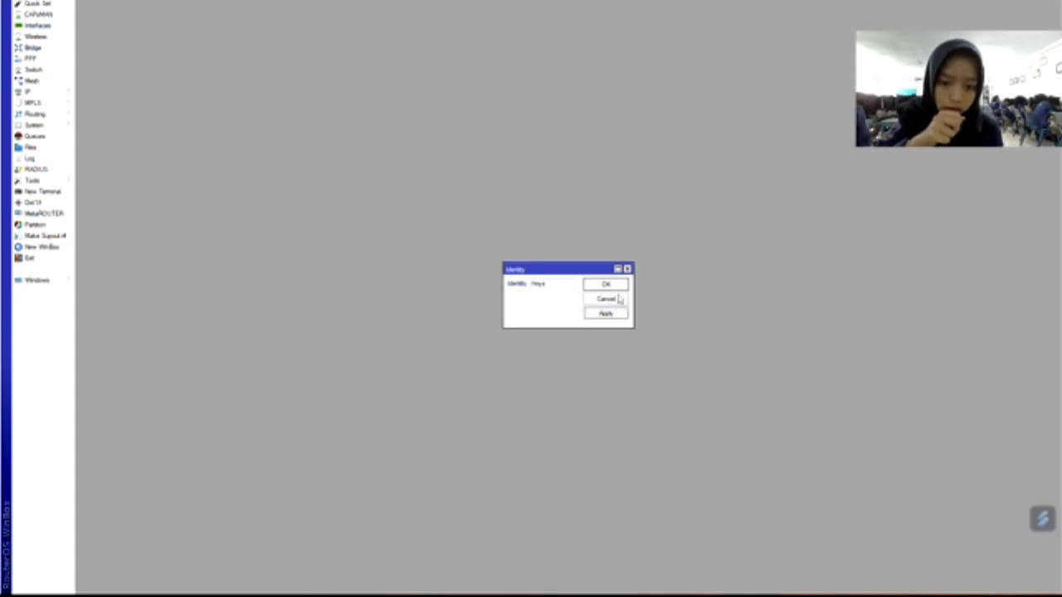
click(606, 285)
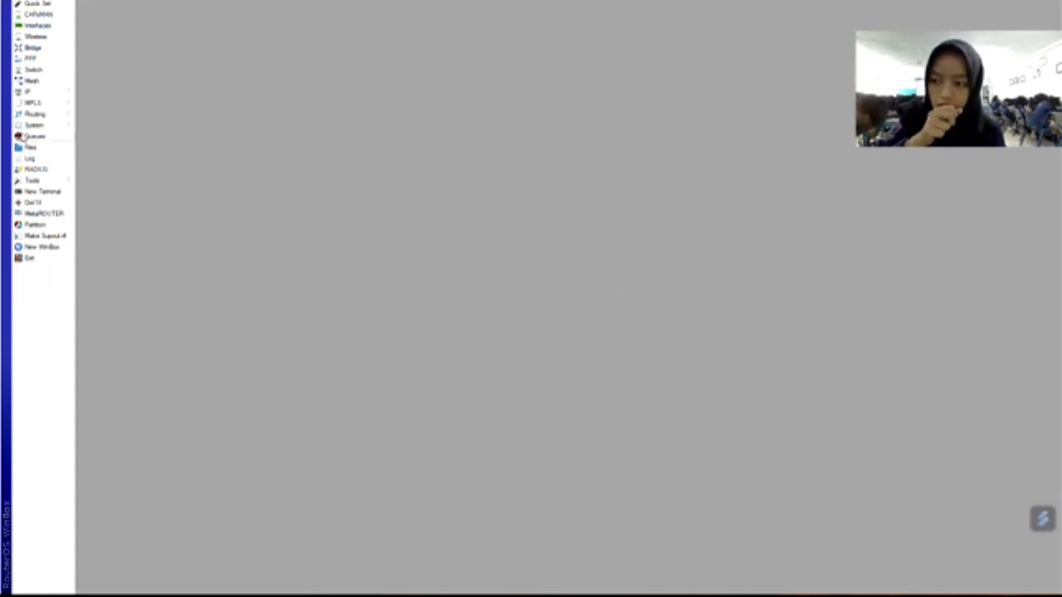
Give ether1 the comment 'internet' in the Interfaces list.
click(43, 28)
double_click(179, 248)
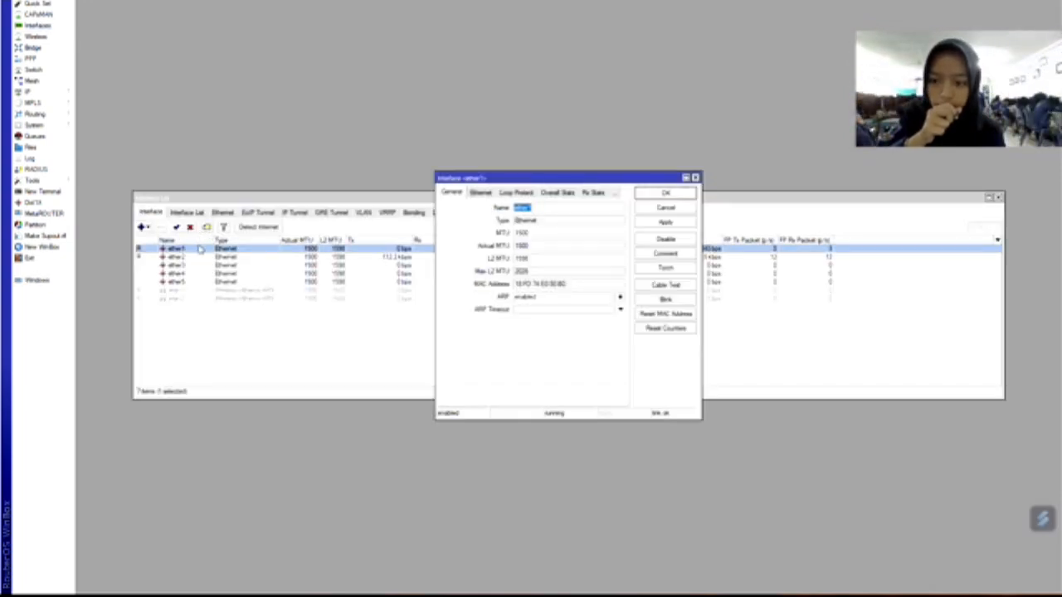
click(200, 248)
click(206, 227)
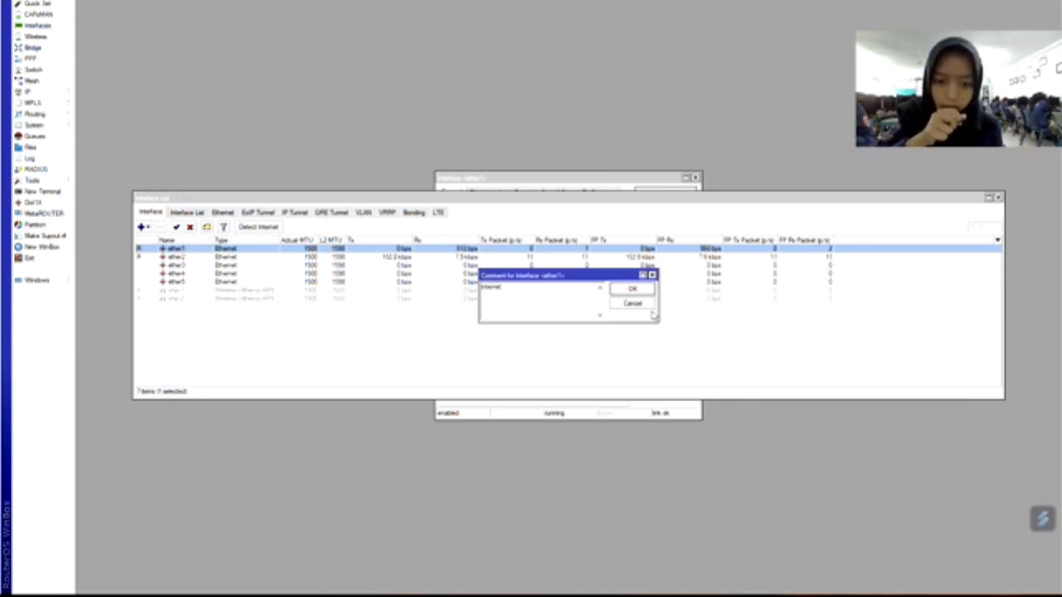
click(635, 289)
Comment ether2 as 'LAN' and wlan1 as 'AP'.
click(208, 268)
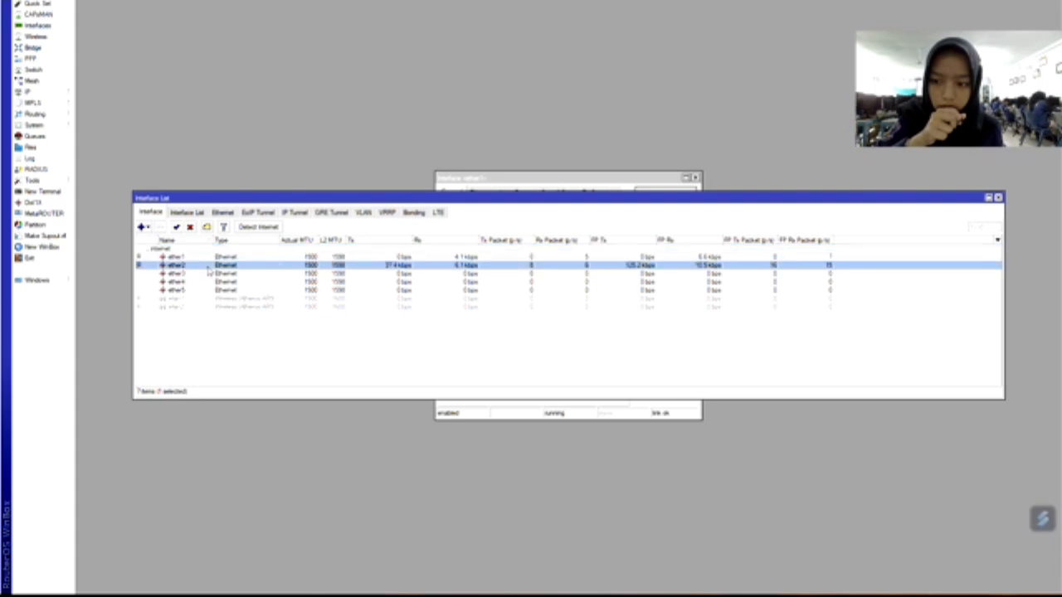
click(206, 227)
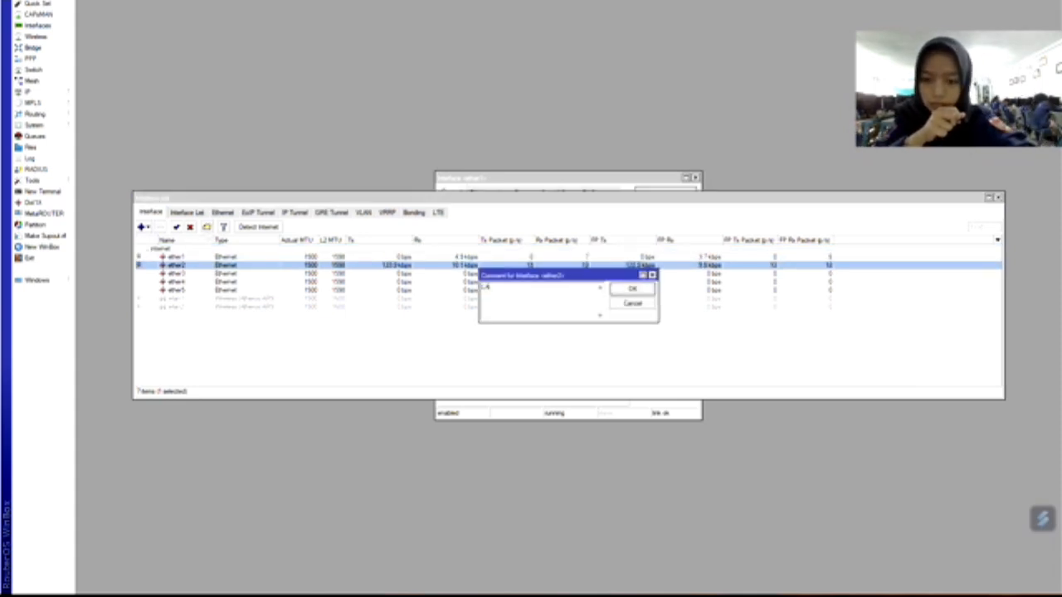
text(LAN)
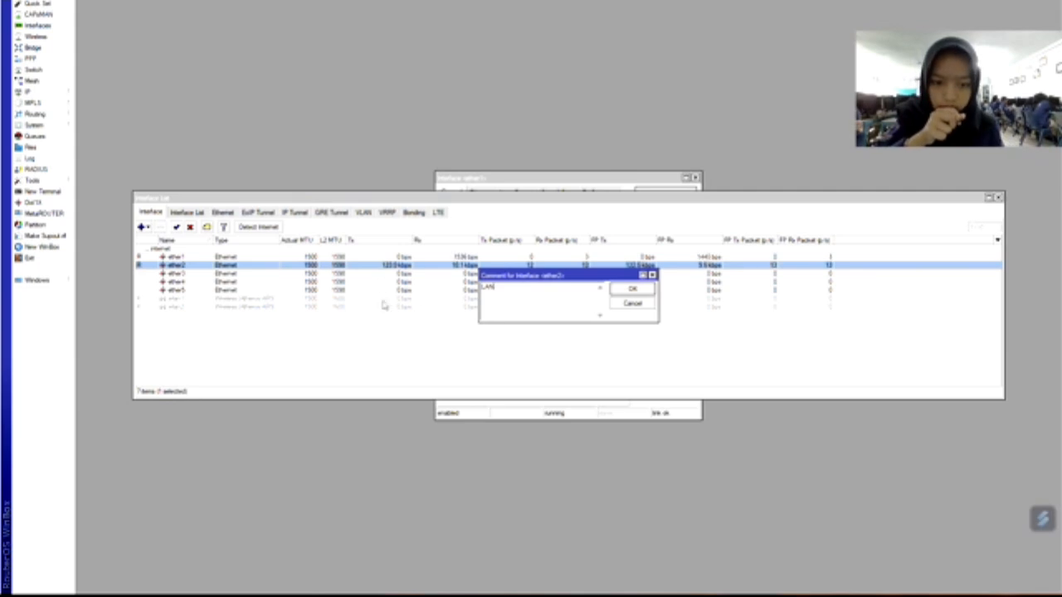
click(631, 291)
click(199, 309)
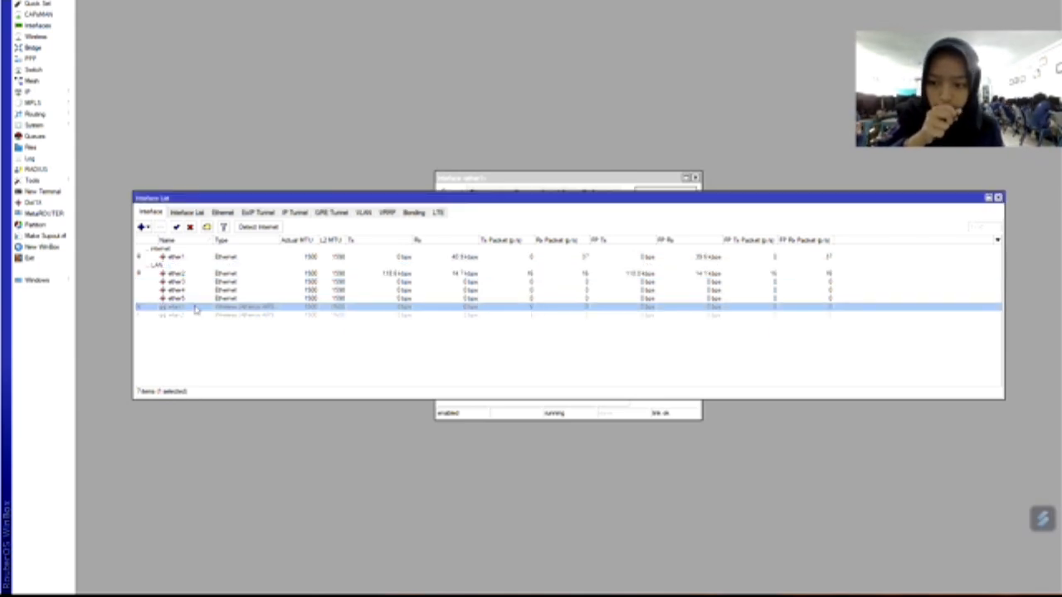
click(206, 228)
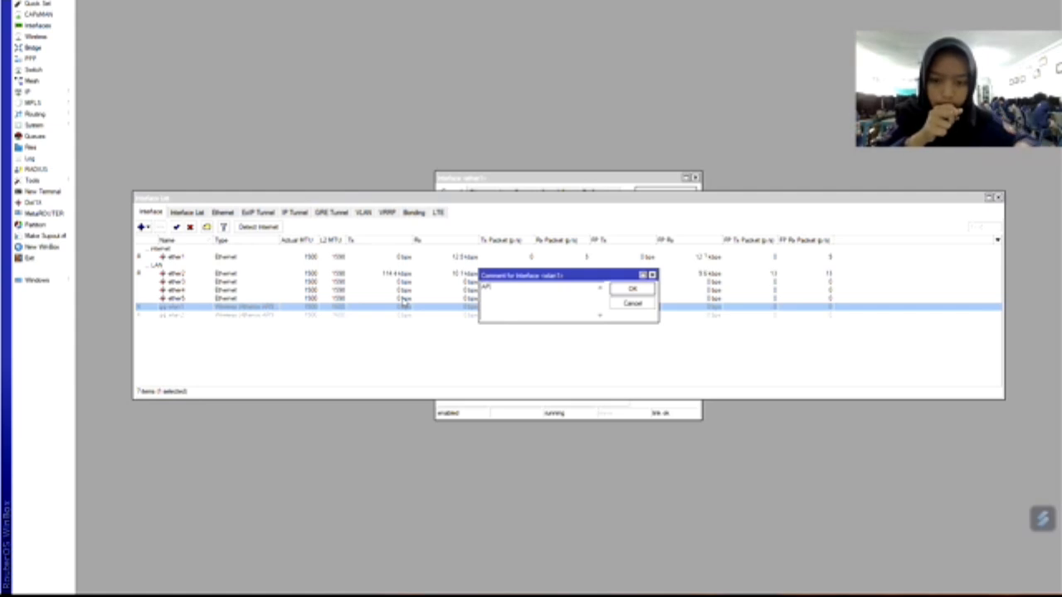
click(631, 289)
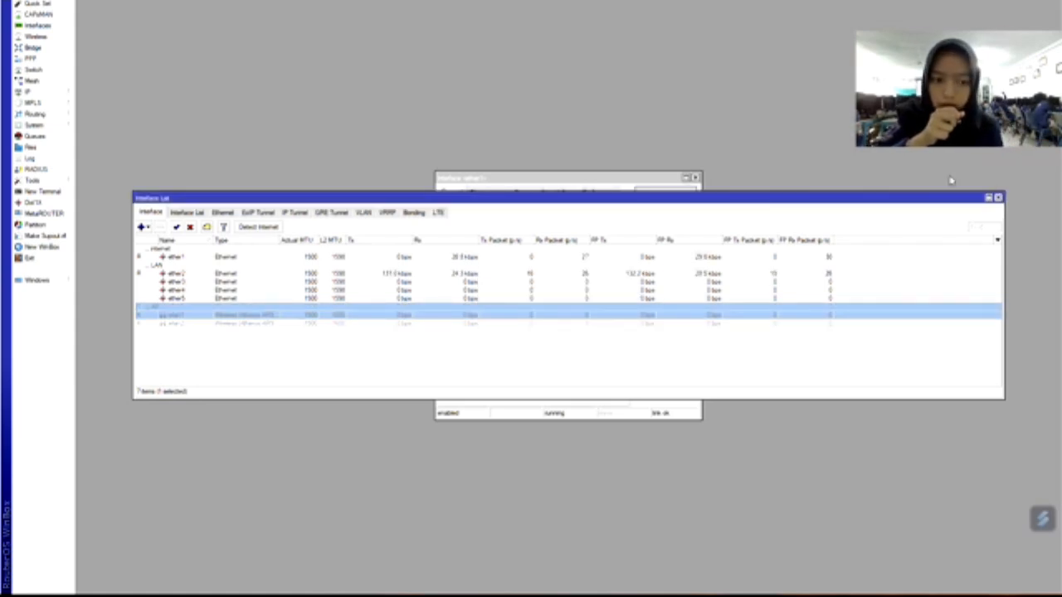
click(999, 198)
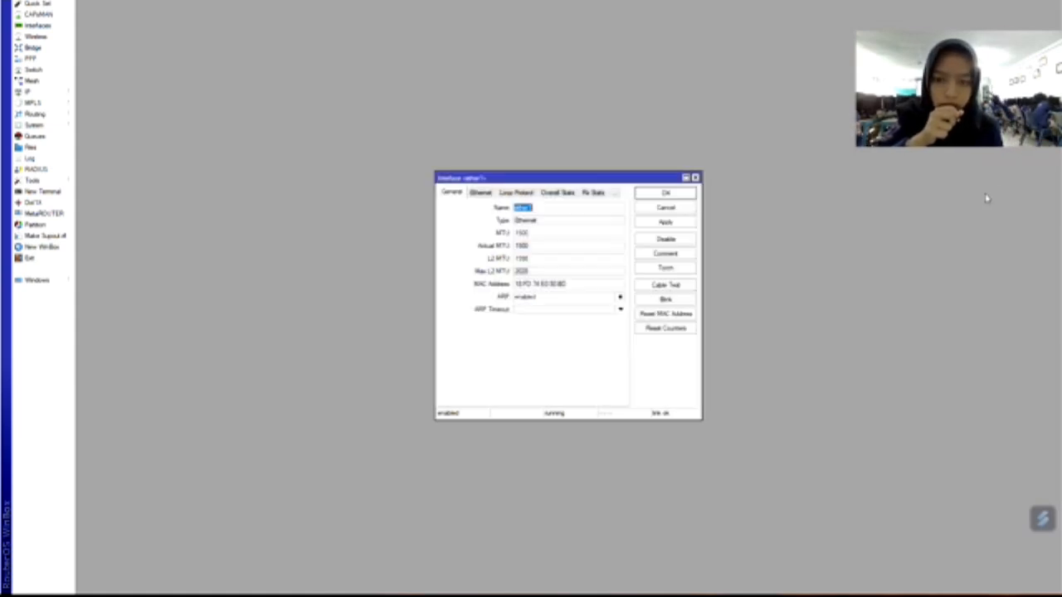
Enter 8.8.8.8 and 8.8.4.4 as the DNS servers in IP > DNS and save.
click(27, 93)
click(96, 169)
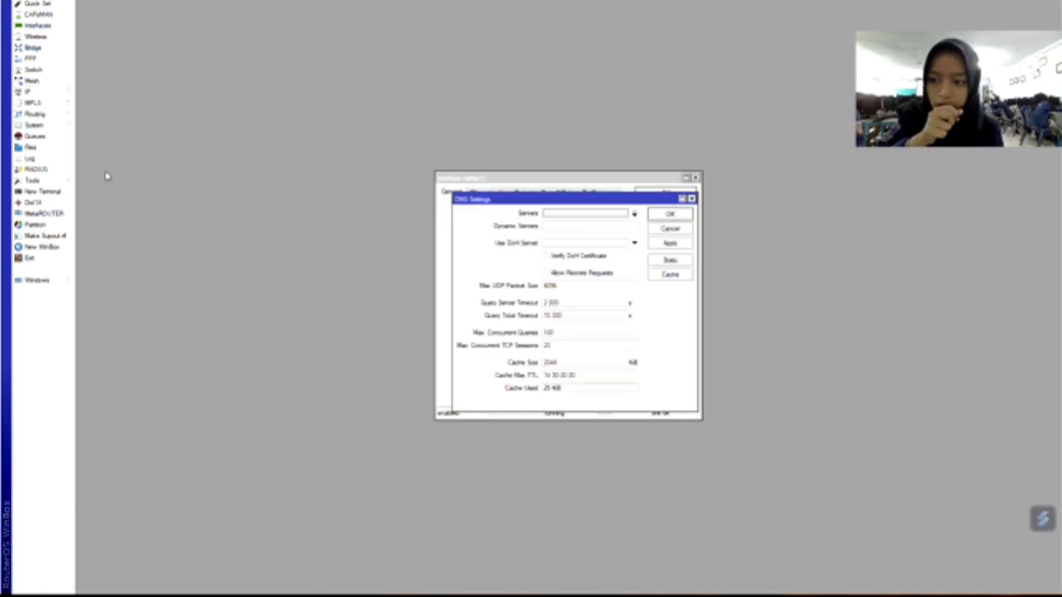
click(552, 213)
text(8)
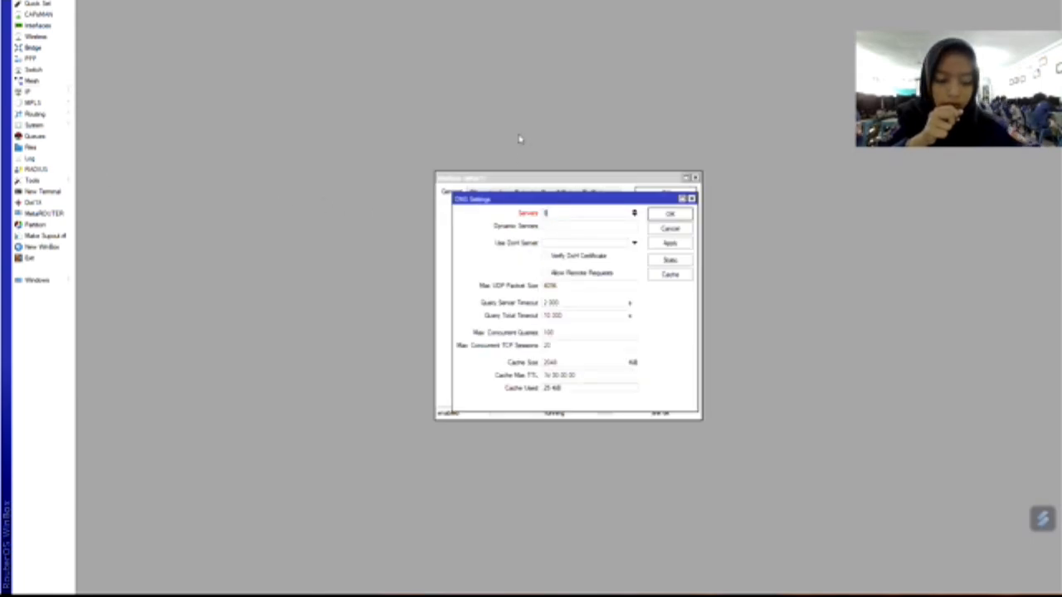
text(.8.8.8)
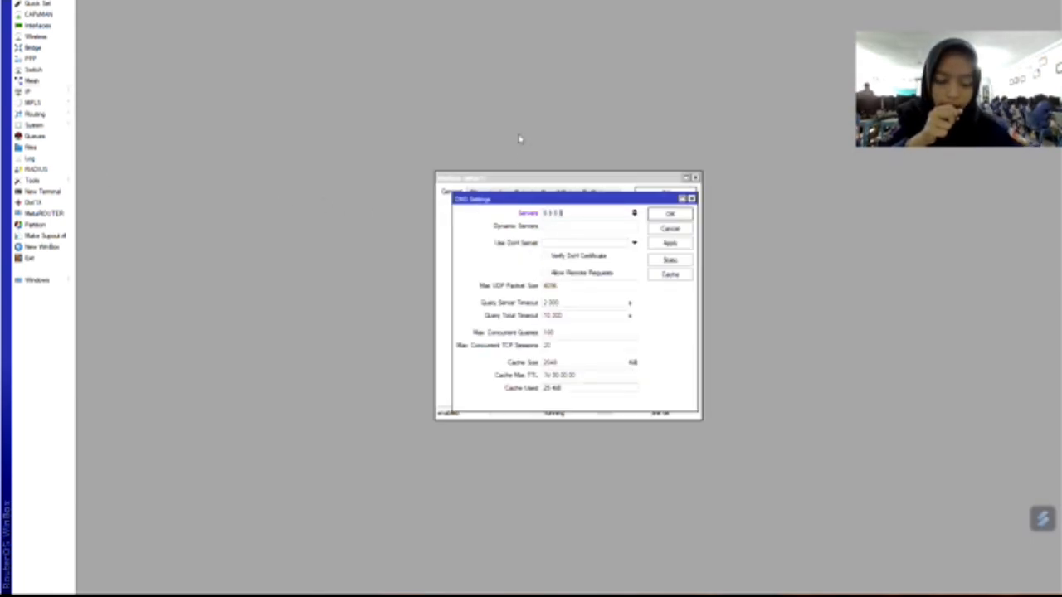
click(633, 215)
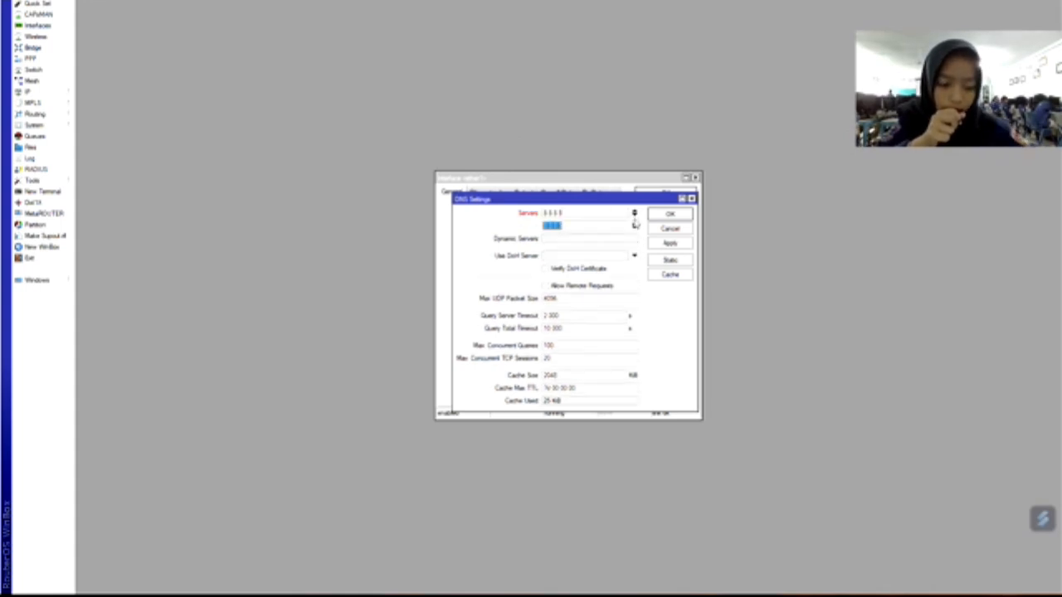
text(8.8)
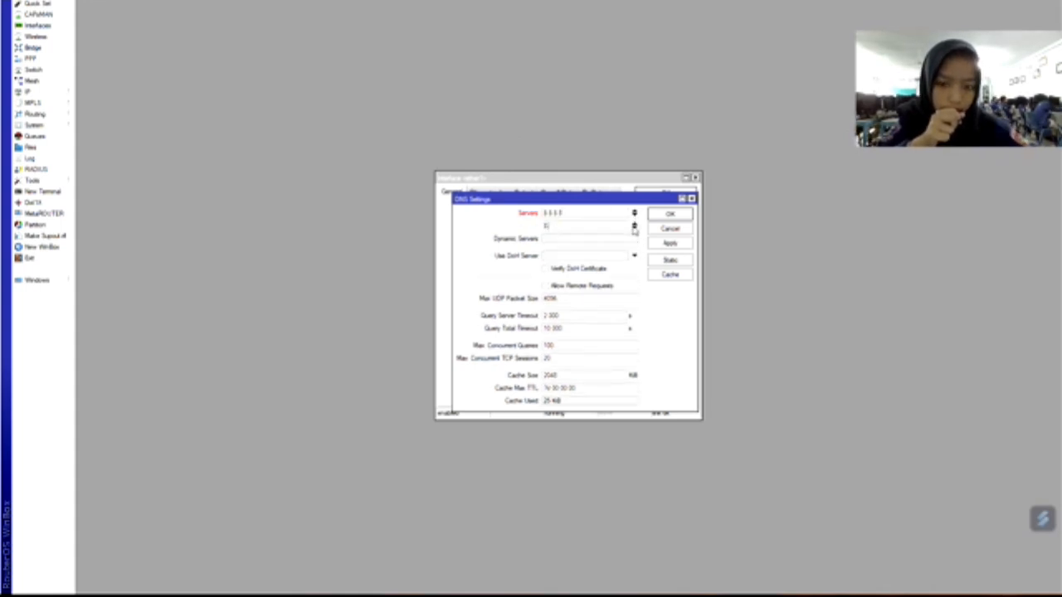
text(.4.4)
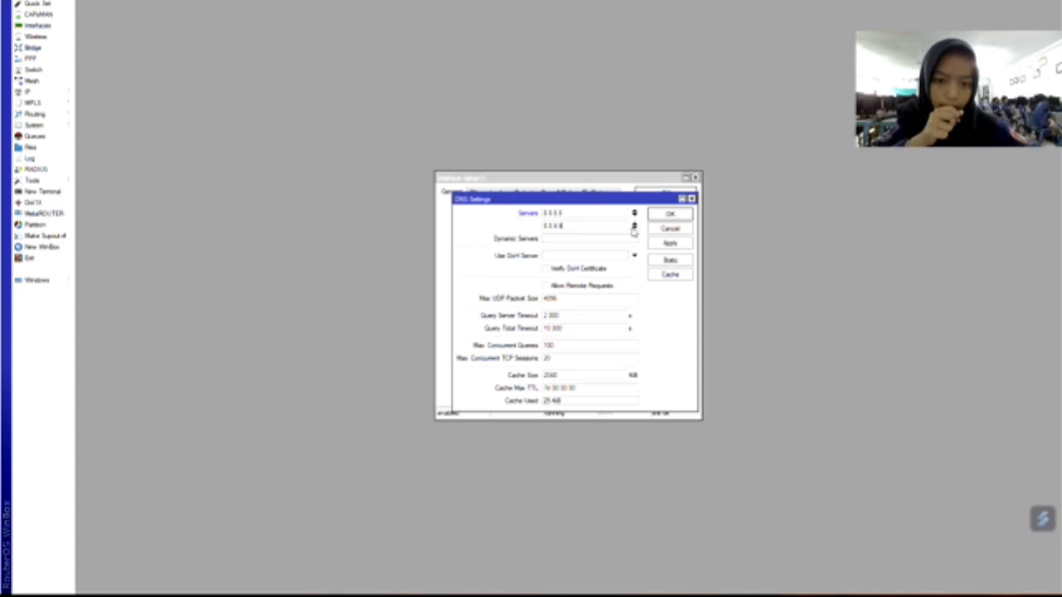
click(679, 216)
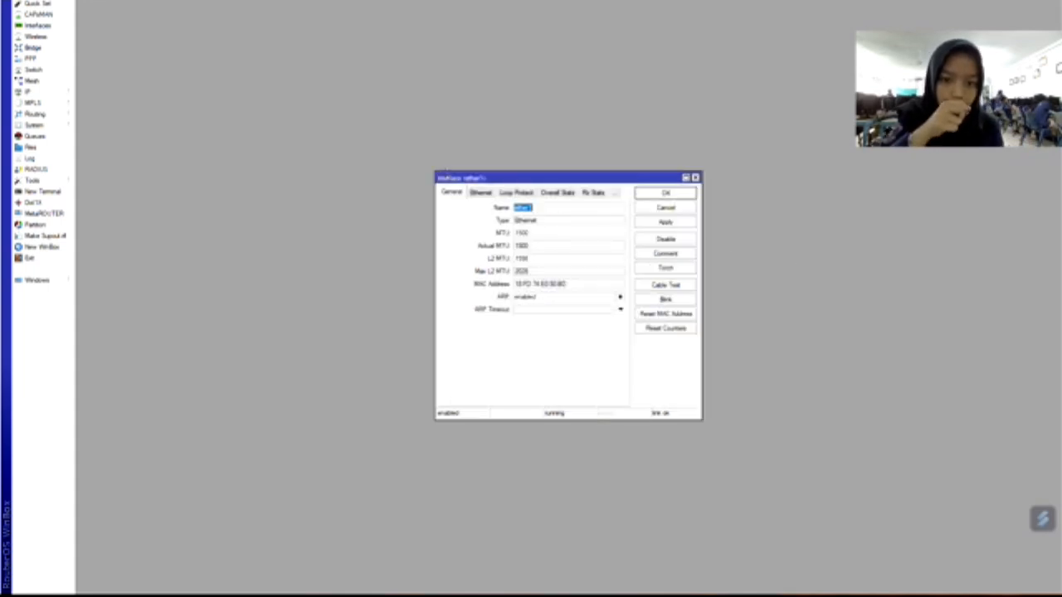
click(695, 177)
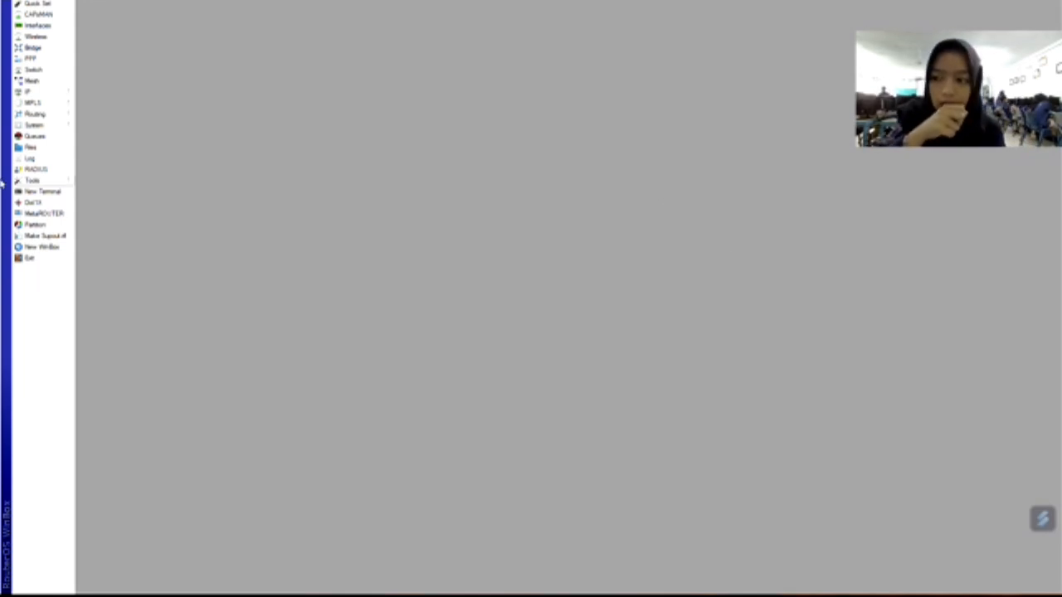
Add the IP address 192.168.20.1/24 on ether2.
click(41, 93)
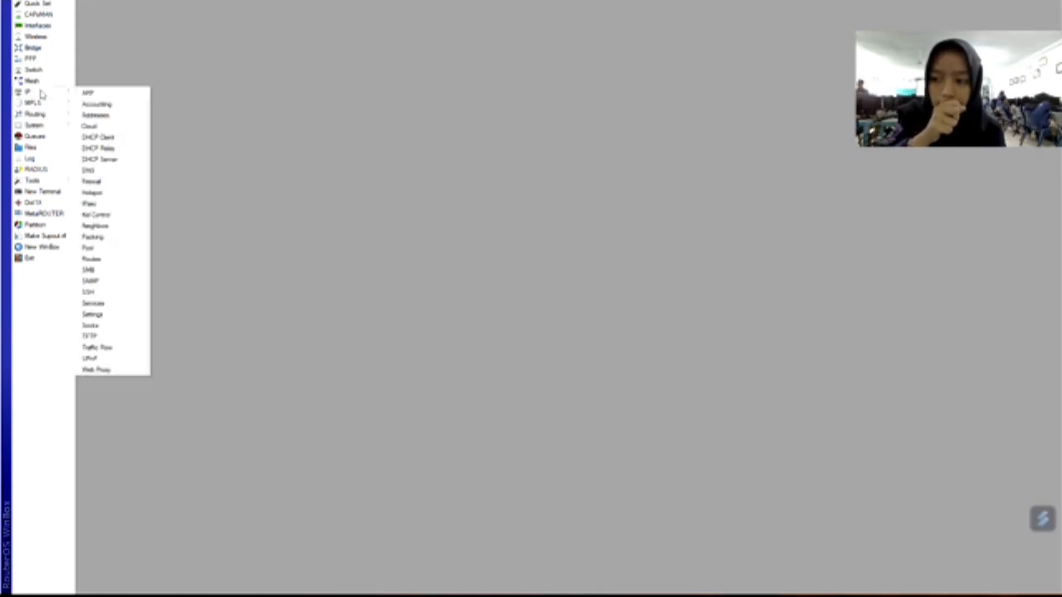
click(108, 115)
click(485, 220)
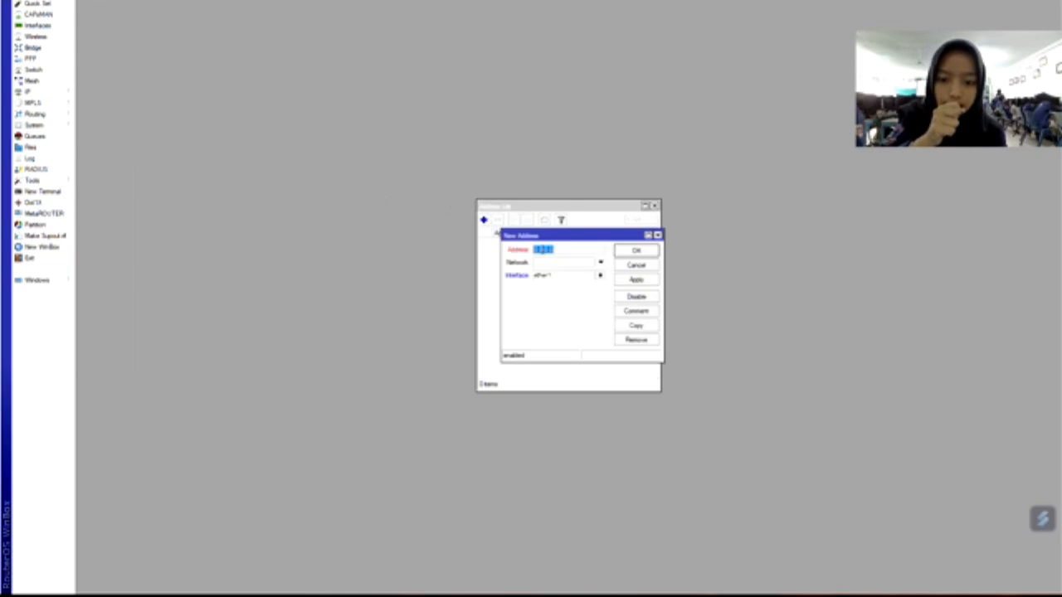
key(BackSpace)
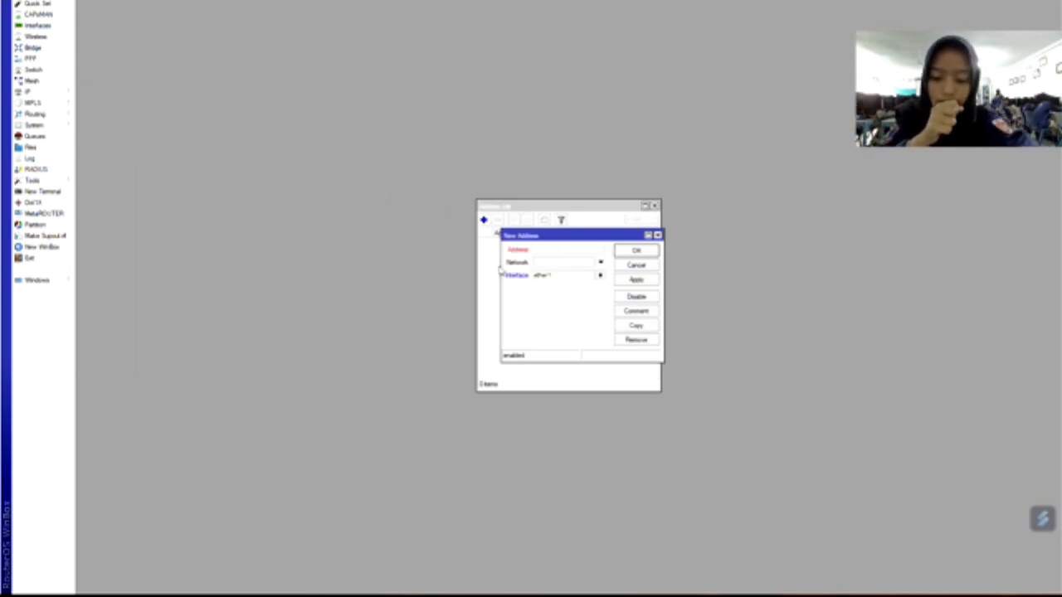
text(192)
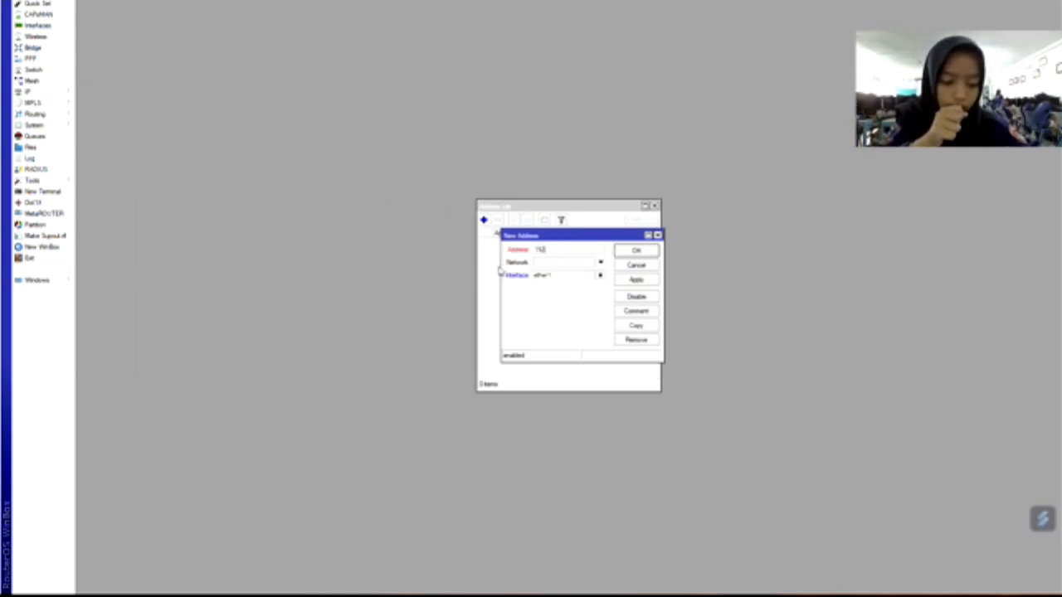
text(.168.20.1/24)
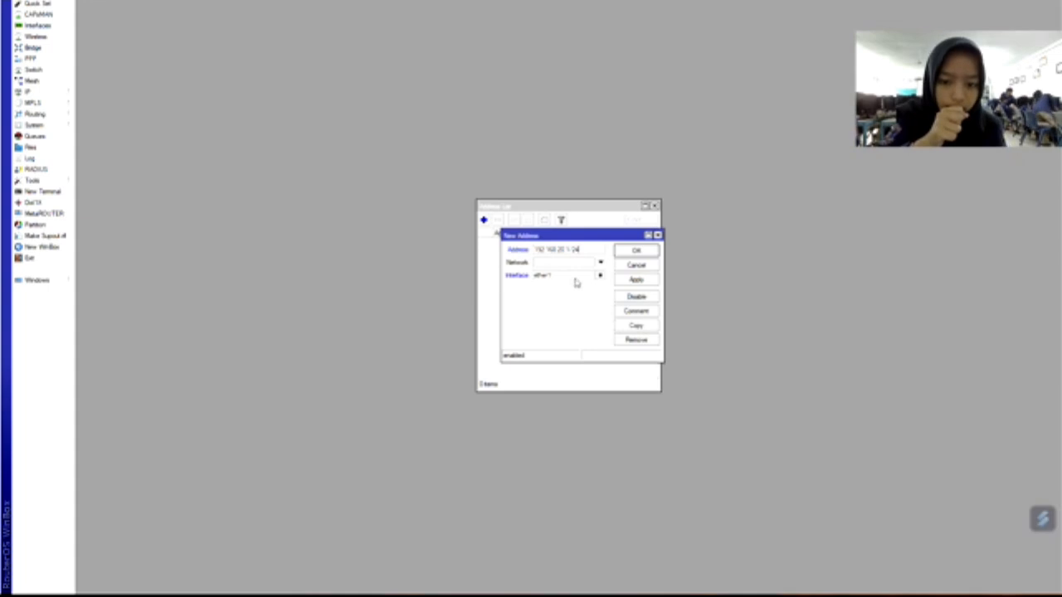
click(601, 276)
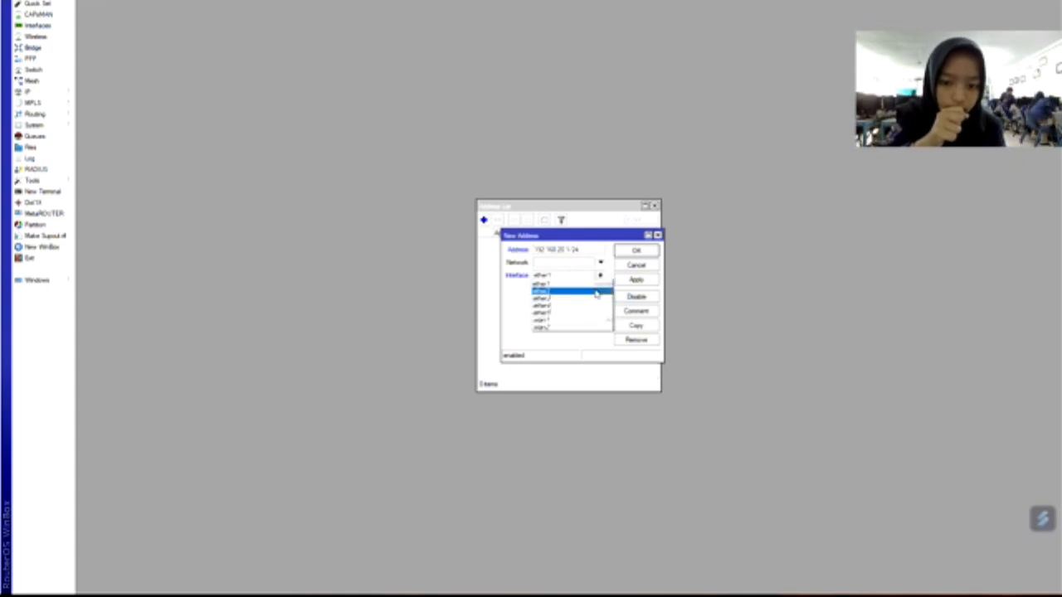
click(595, 291)
click(632, 280)
click(636, 253)
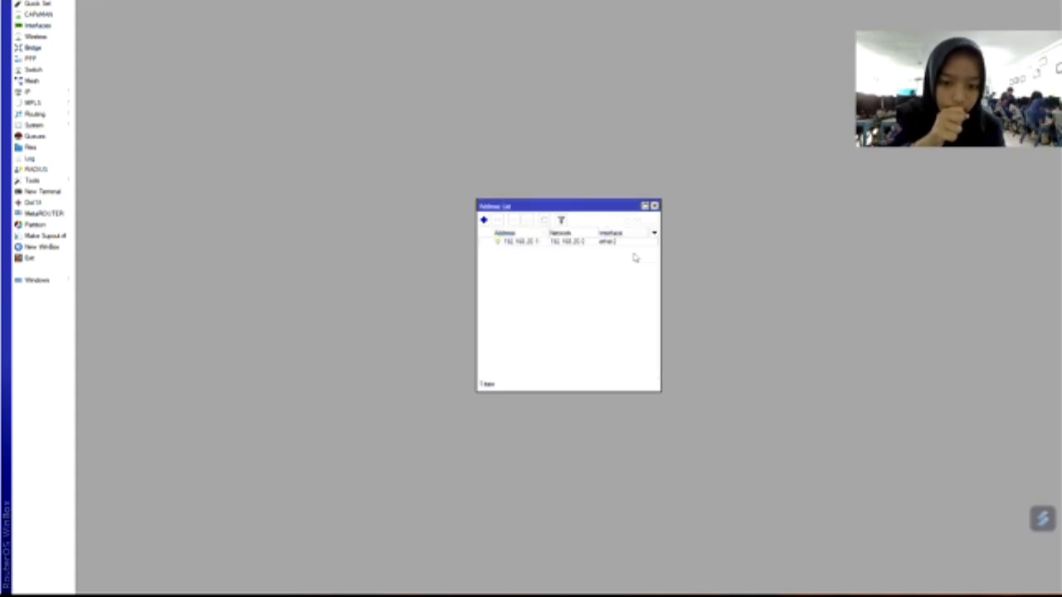
Add 192.168.25.1/24 on wlan1 and close the address list.
click(485, 220)
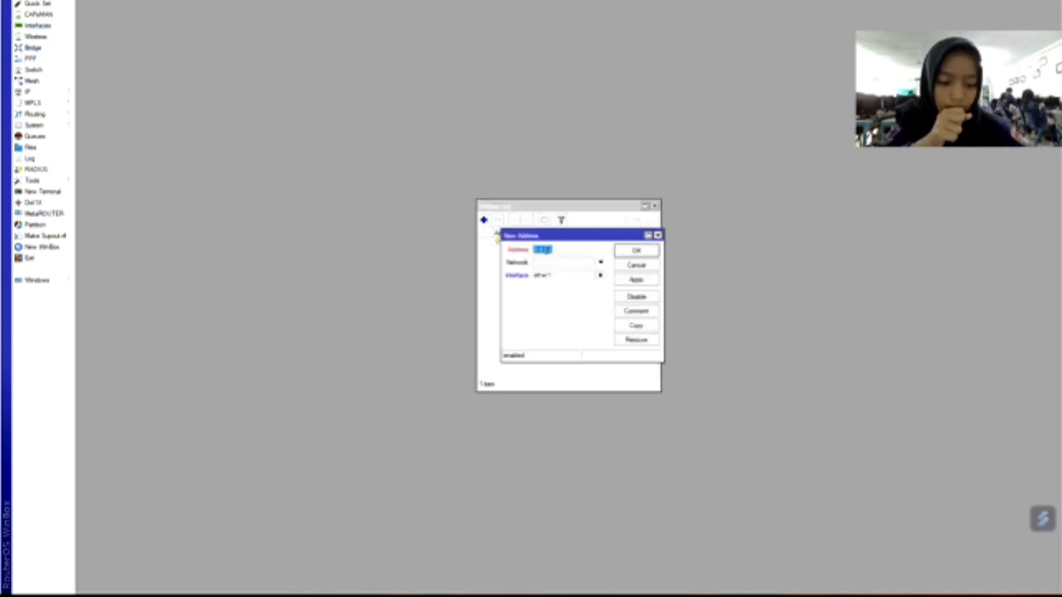
text(192)
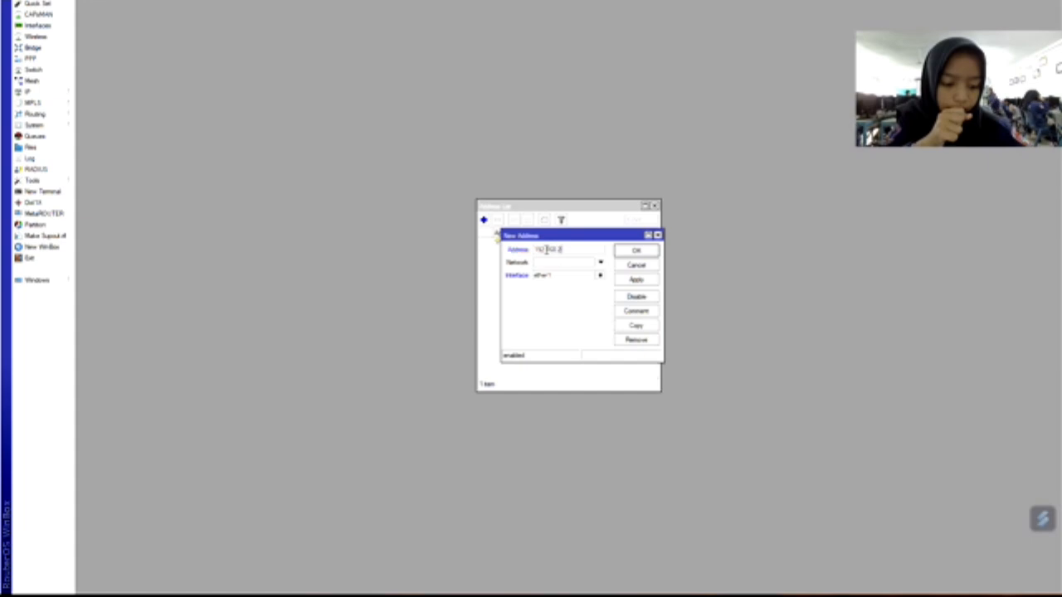
text(.1/24)
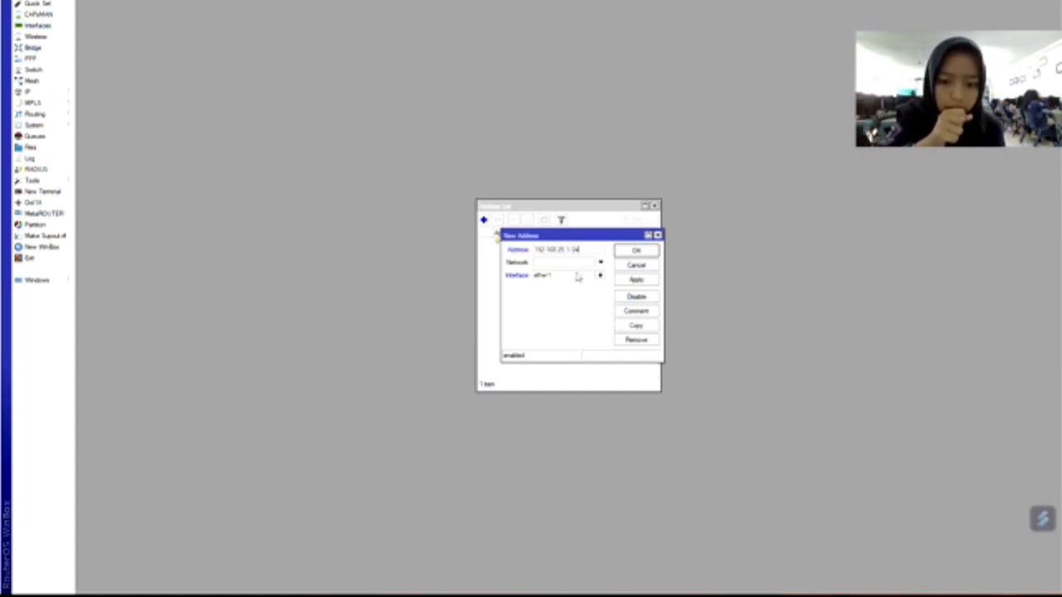
click(603, 276)
click(602, 324)
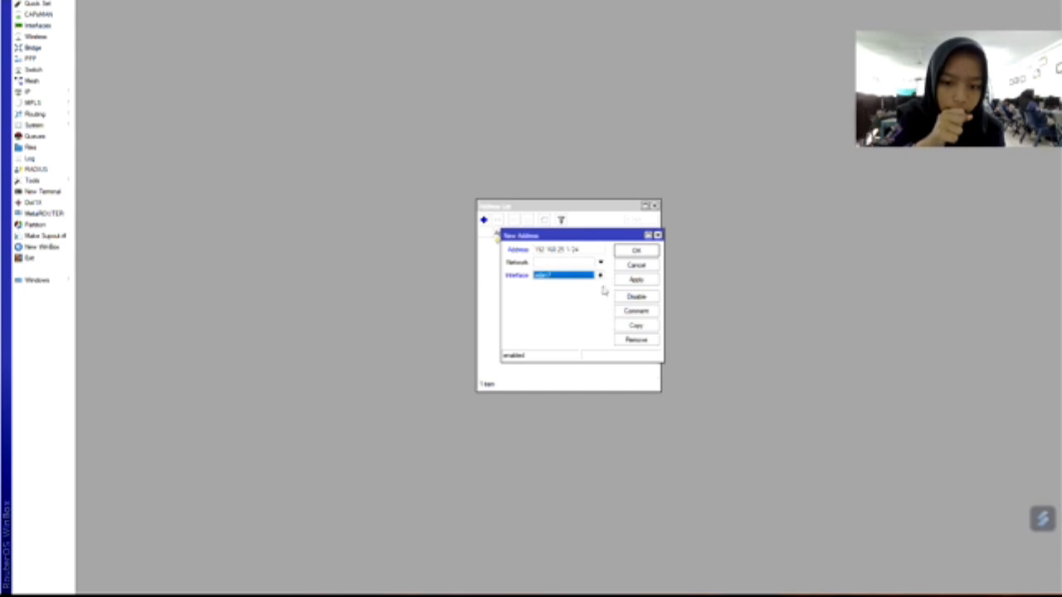
click(638, 281)
click(636, 250)
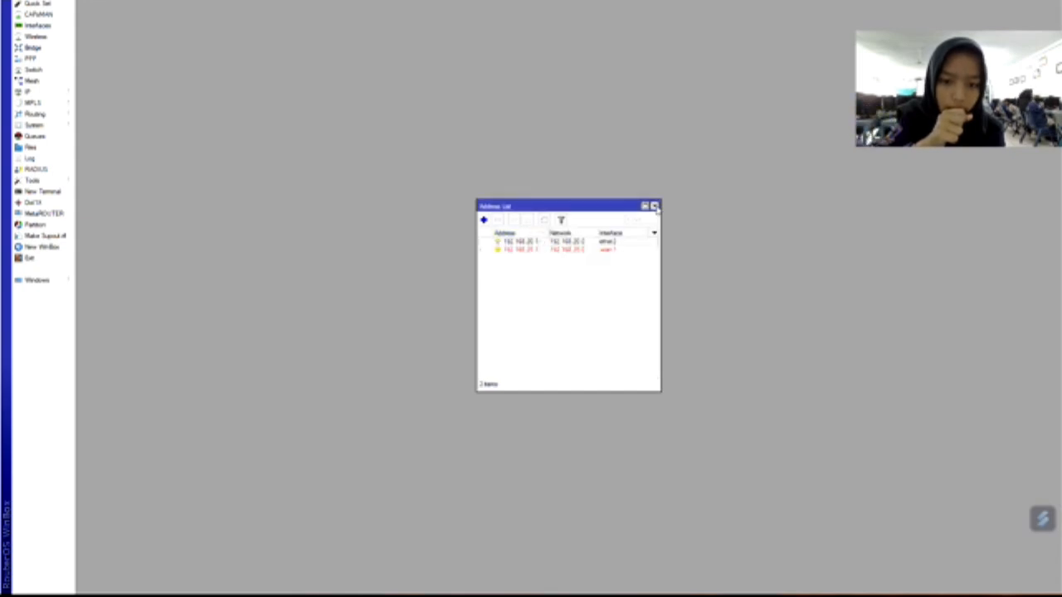
click(655, 205)
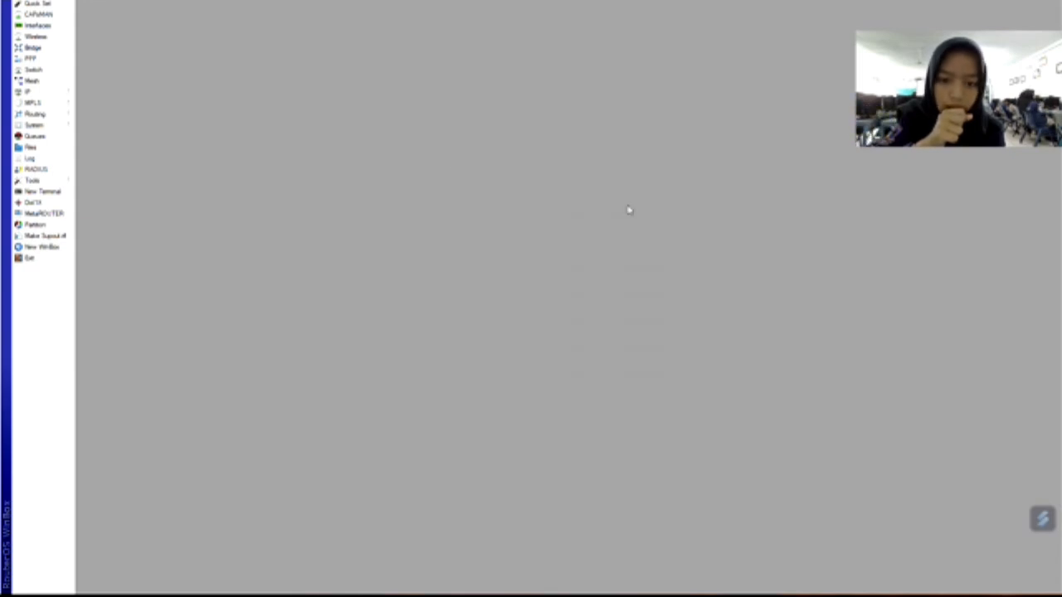
Add a DHCP client on ether1 in IP > DHCP Client.
click(32, 92)
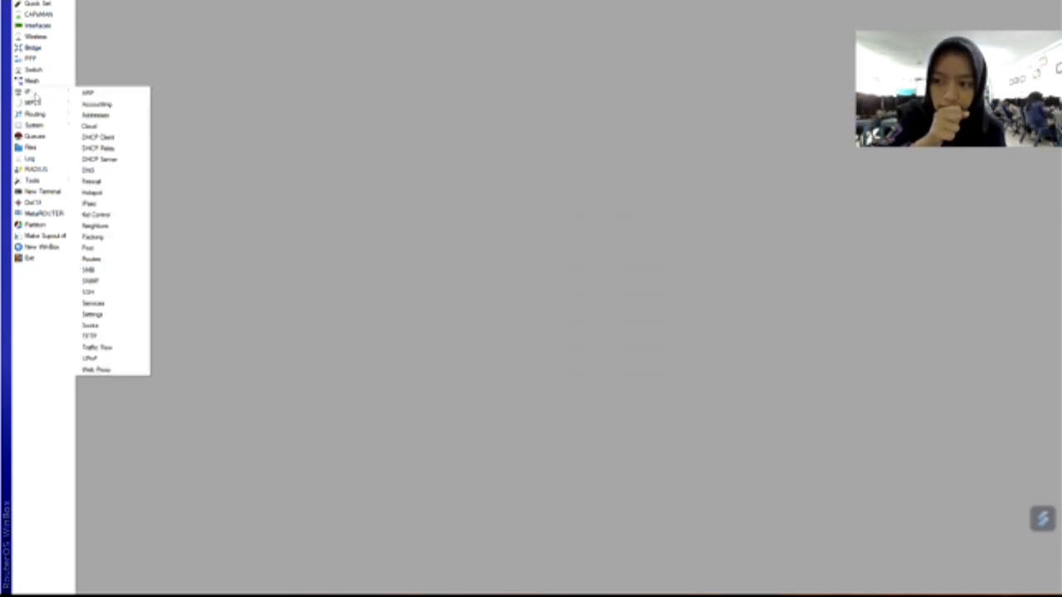
click(112, 139)
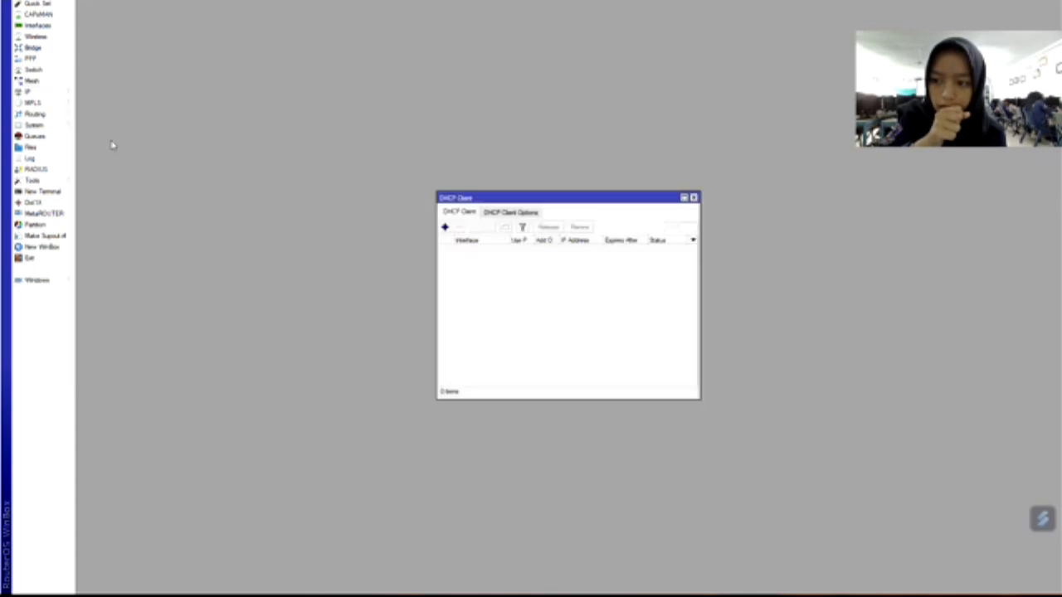
click(446, 229)
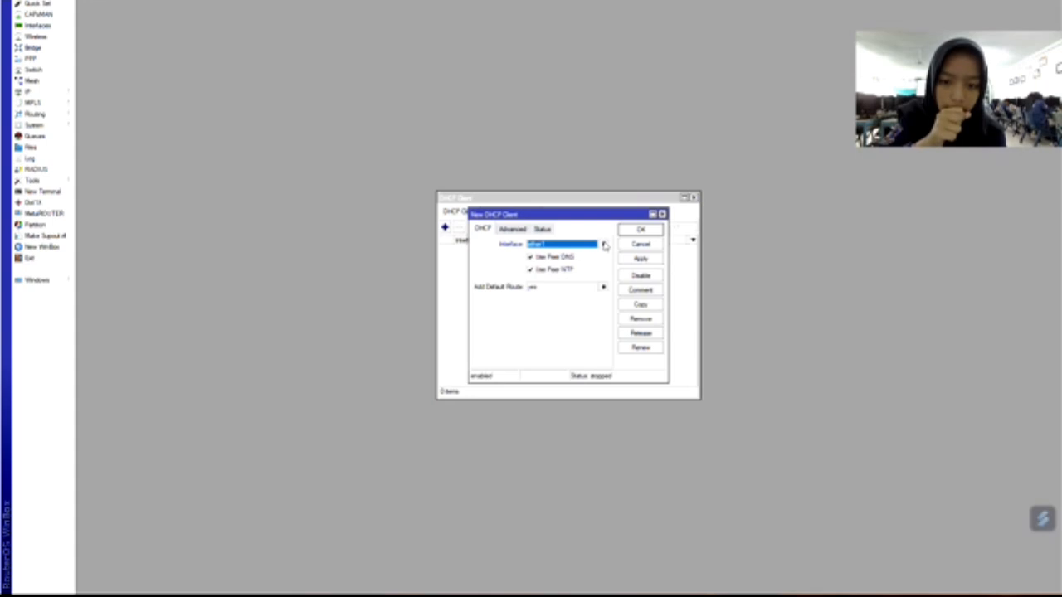
click(636, 232)
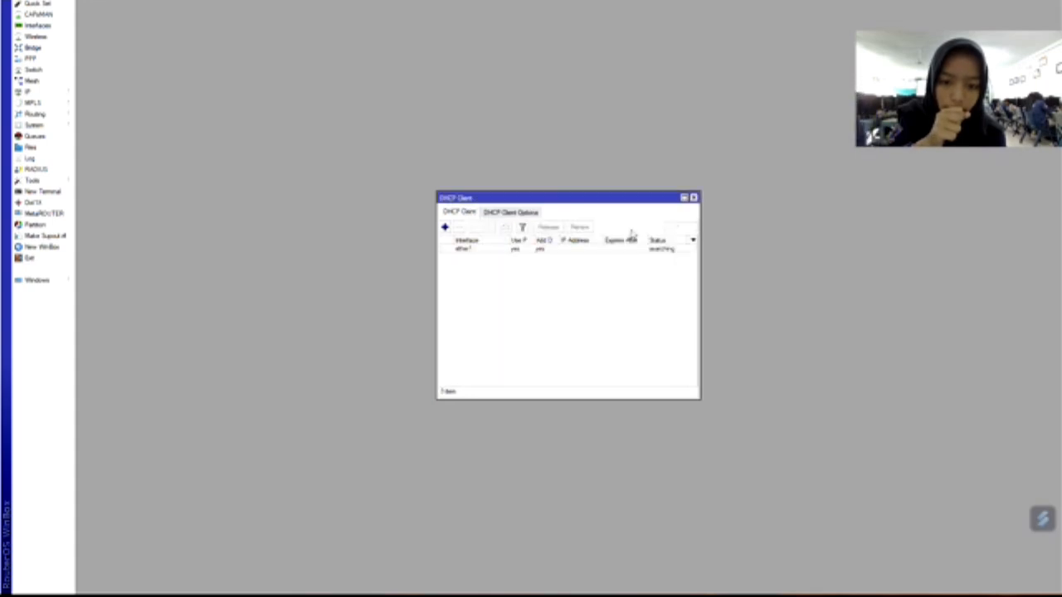
click(693, 199)
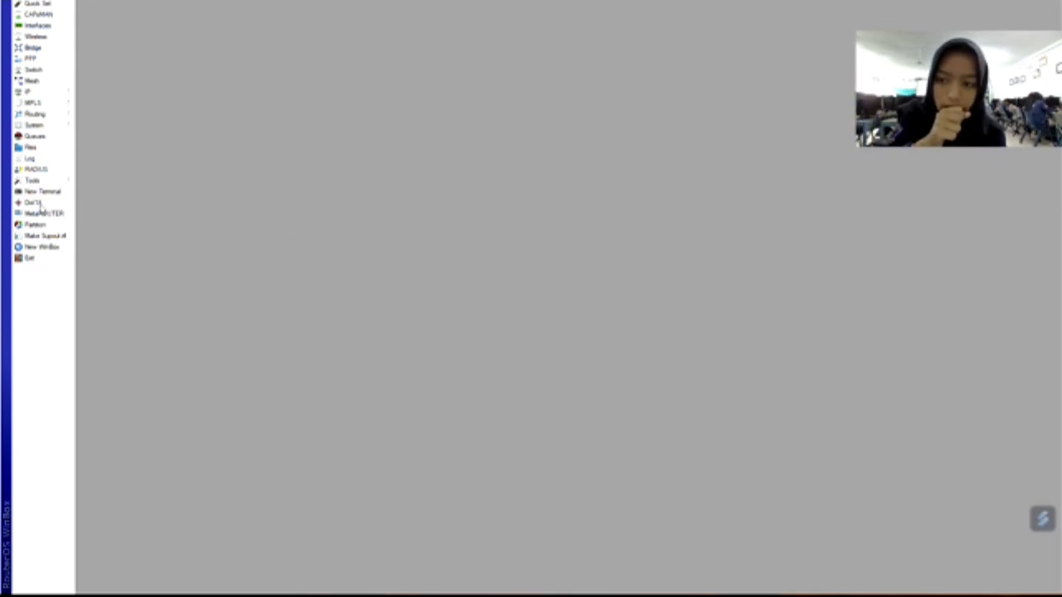
click(33, 93)
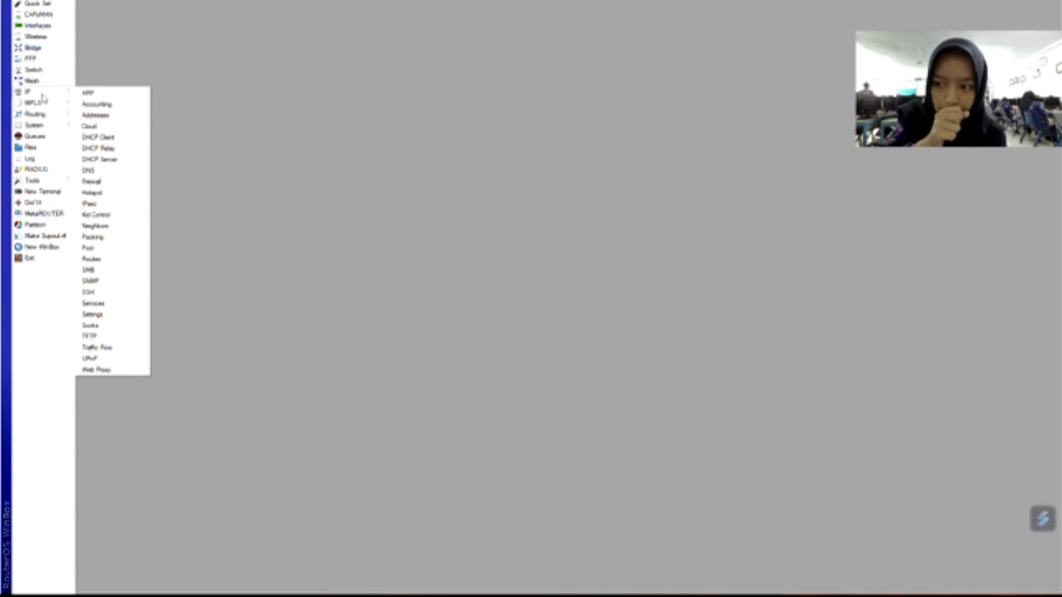
Create DHCP server dhcp1 on ether2 using the DHCP Setup wizard defaults.
click(117, 161)
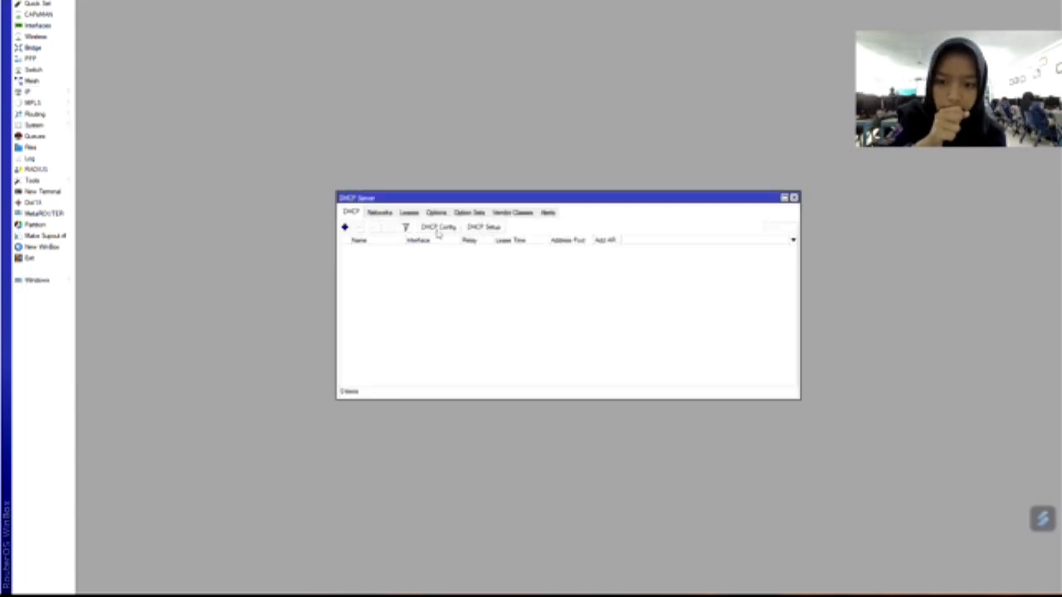
click(483, 227)
click(633, 295)
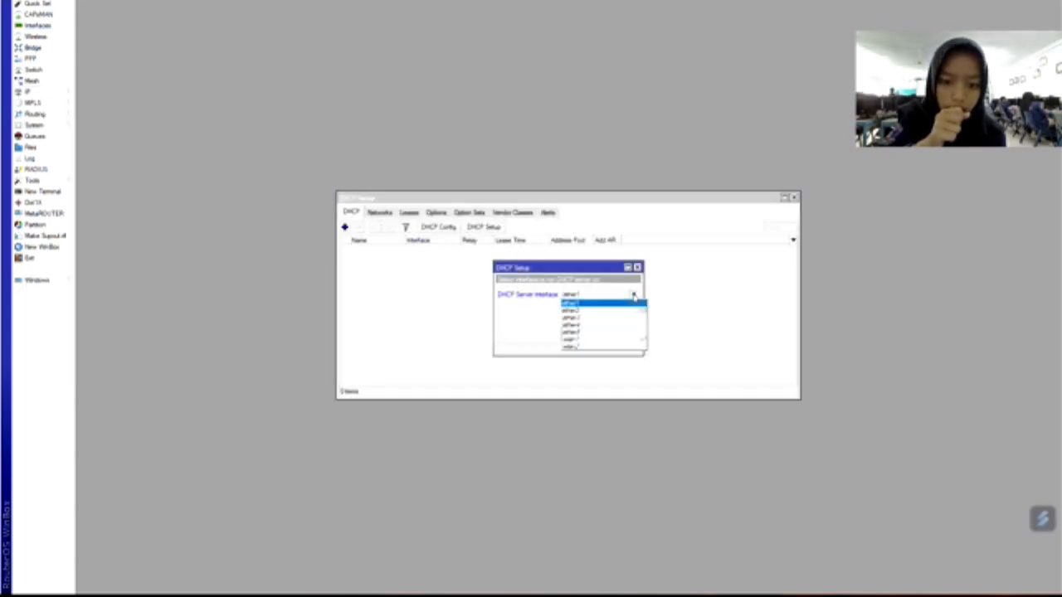
click(608, 316)
click(597, 335)
click(597, 334)
click(597, 334)
click(597, 334)
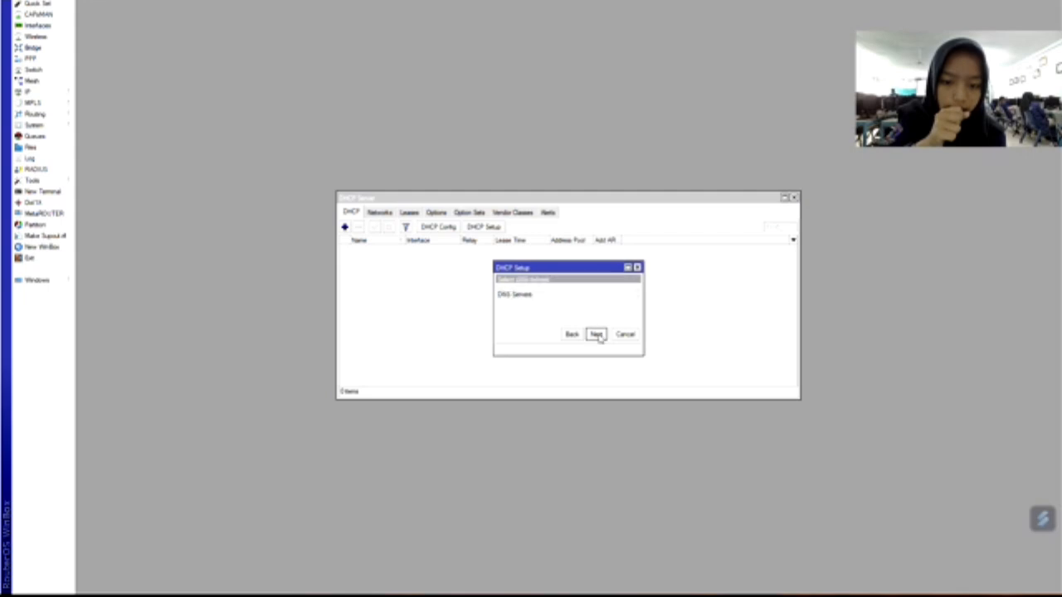
click(597, 335)
click(596, 335)
click(570, 293)
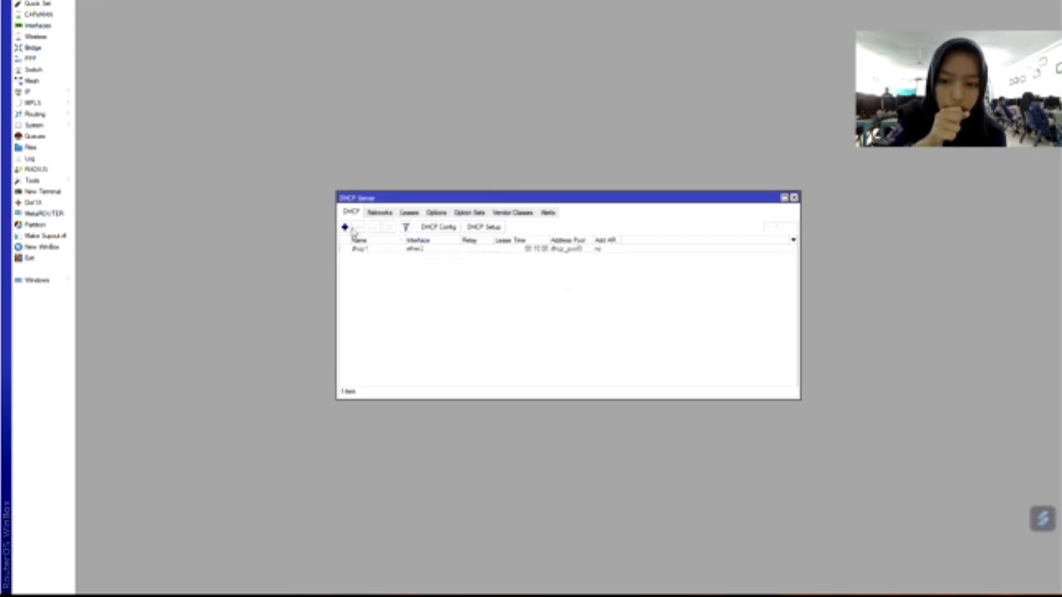
Create a second DHCP server, dhcp2, on wlan1 with the wizard defaults.
click(483, 226)
click(633, 295)
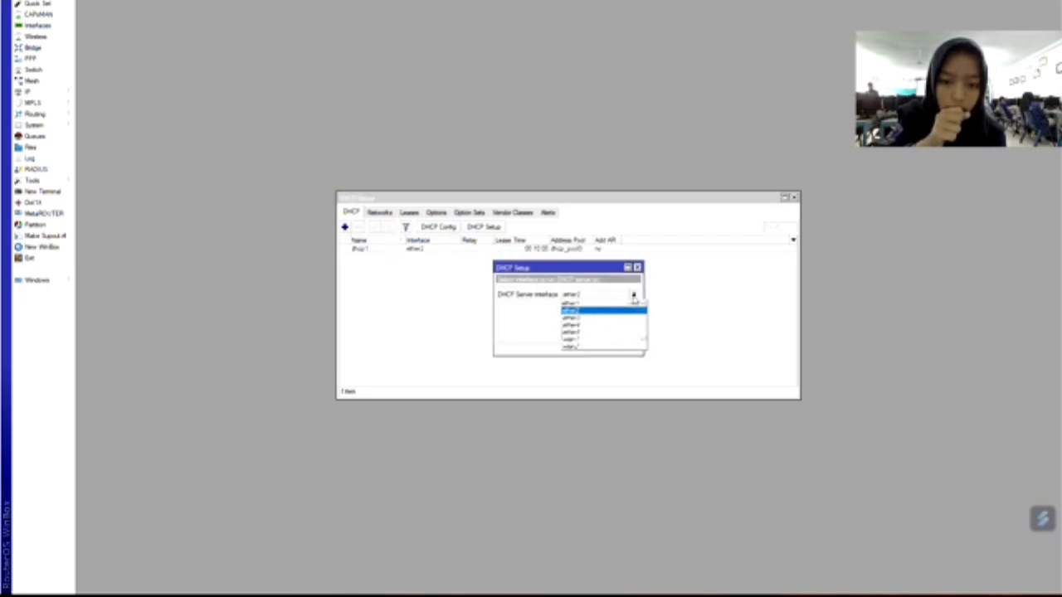
click(614, 343)
click(597, 334)
click(597, 335)
click(596, 335)
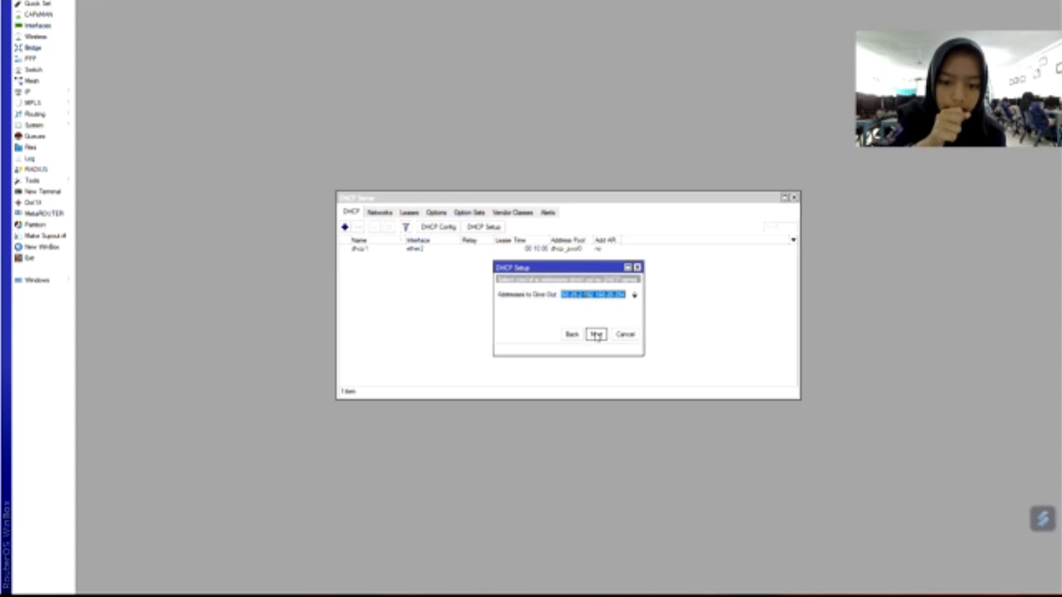
click(597, 334)
click(596, 334)
click(597, 335)
click(565, 289)
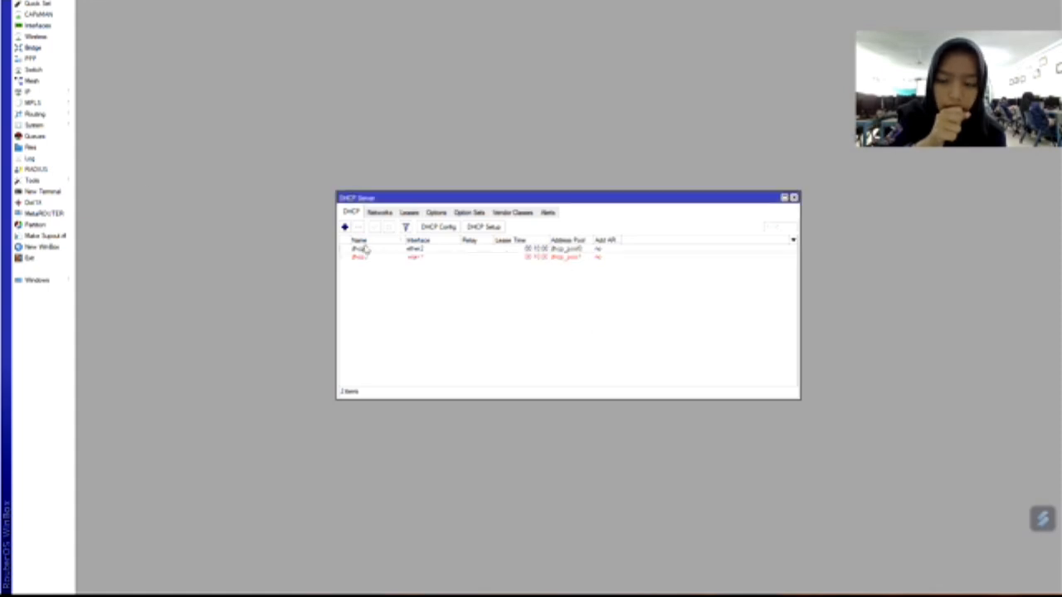
click(795, 197)
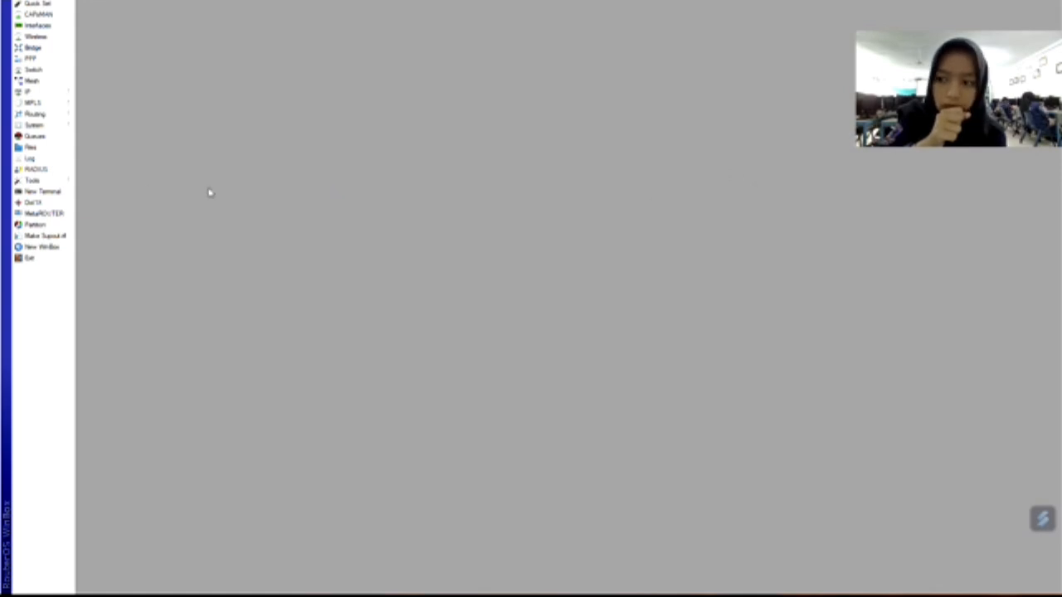
Add a firewall NAT rule: chain srcnat, out-interface ether1, action masquerade.
click(30, 93)
click(114, 183)
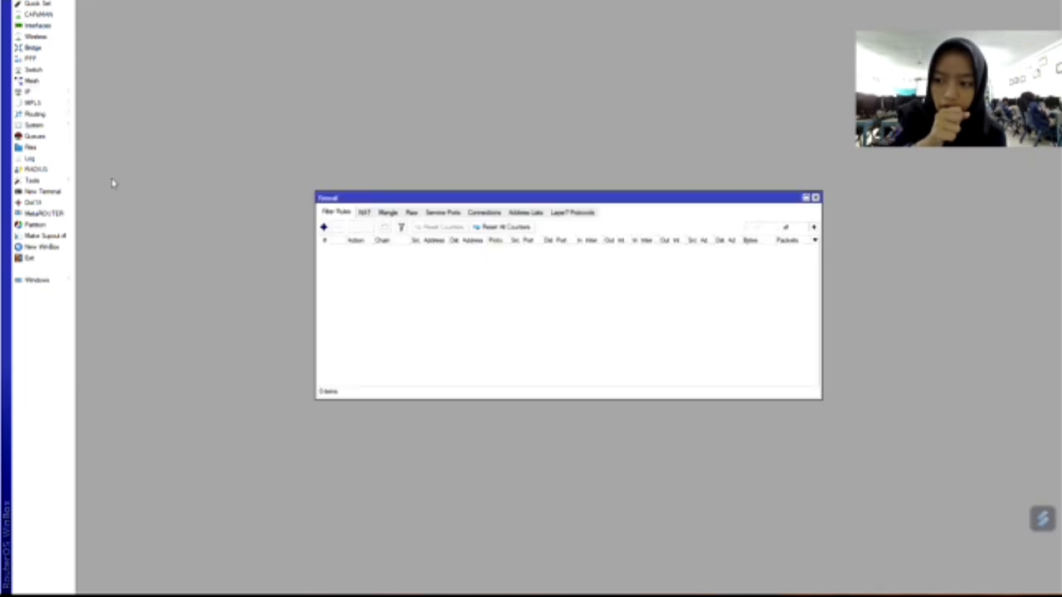
click(368, 214)
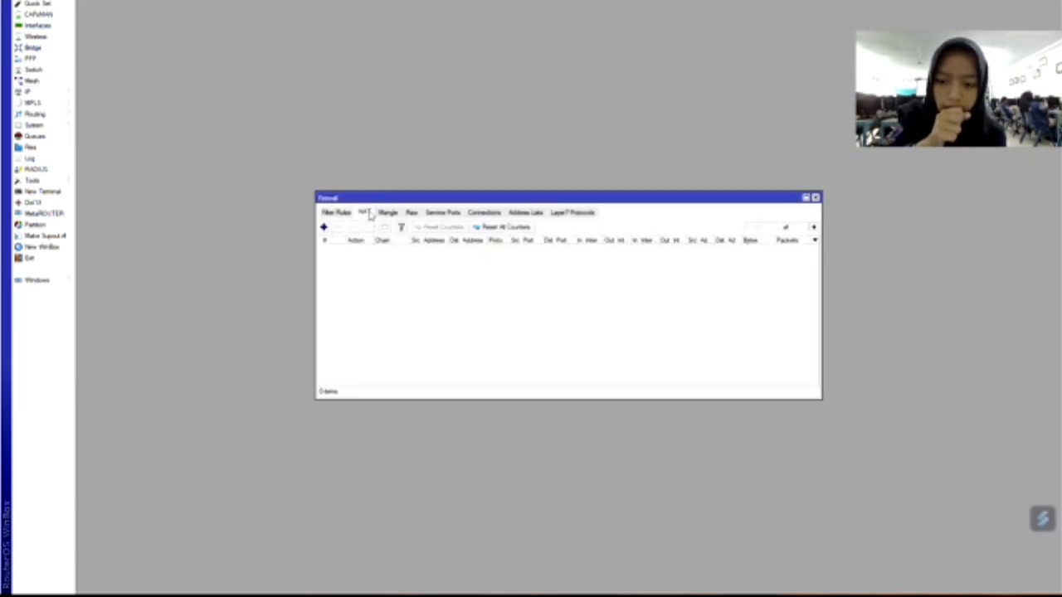
click(324, 228)
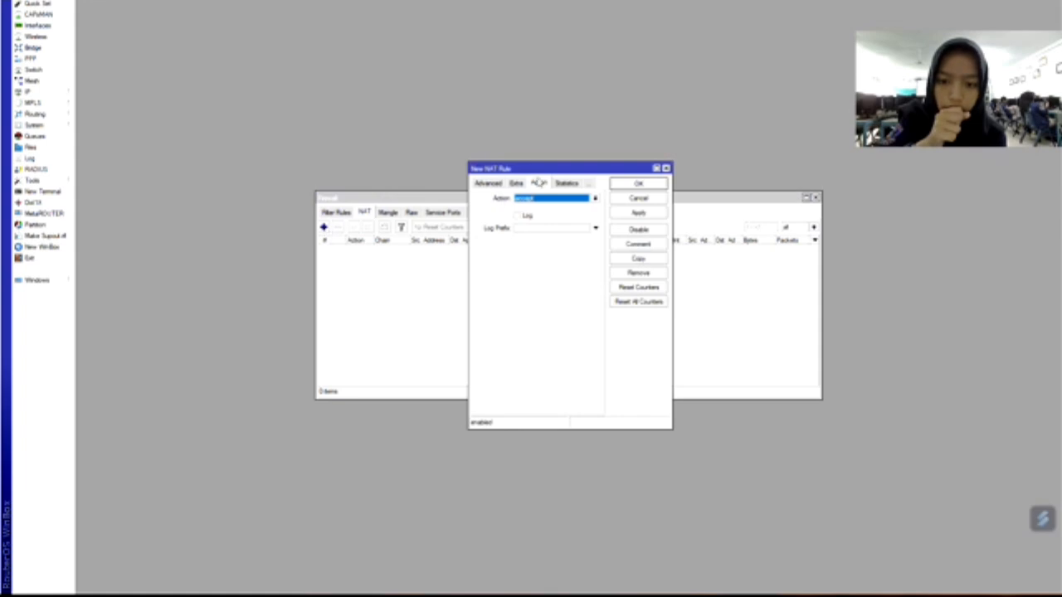
click(595, 200)
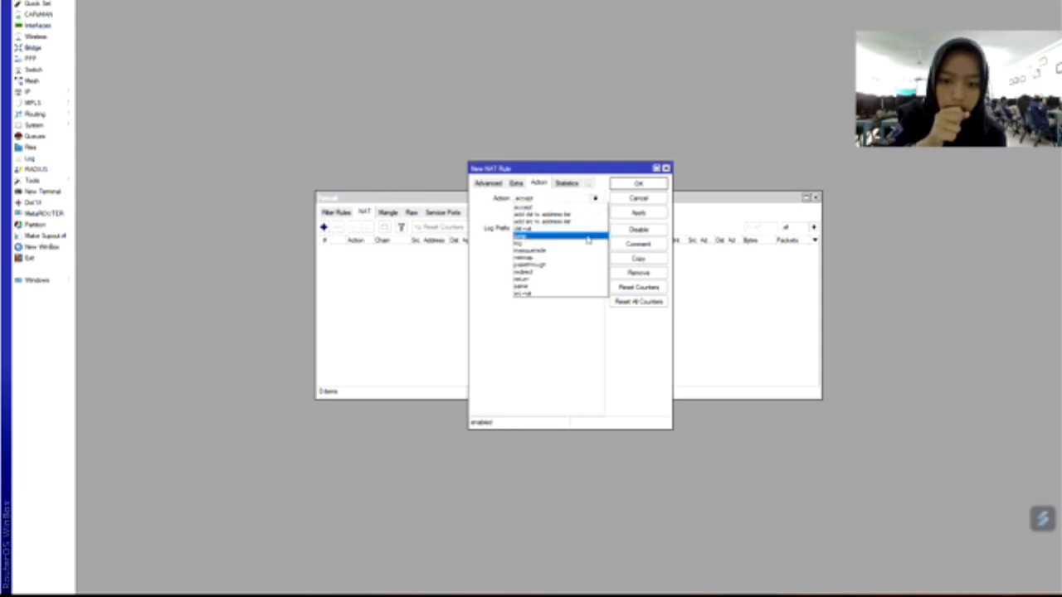
key(Escape)
click(496, 185)
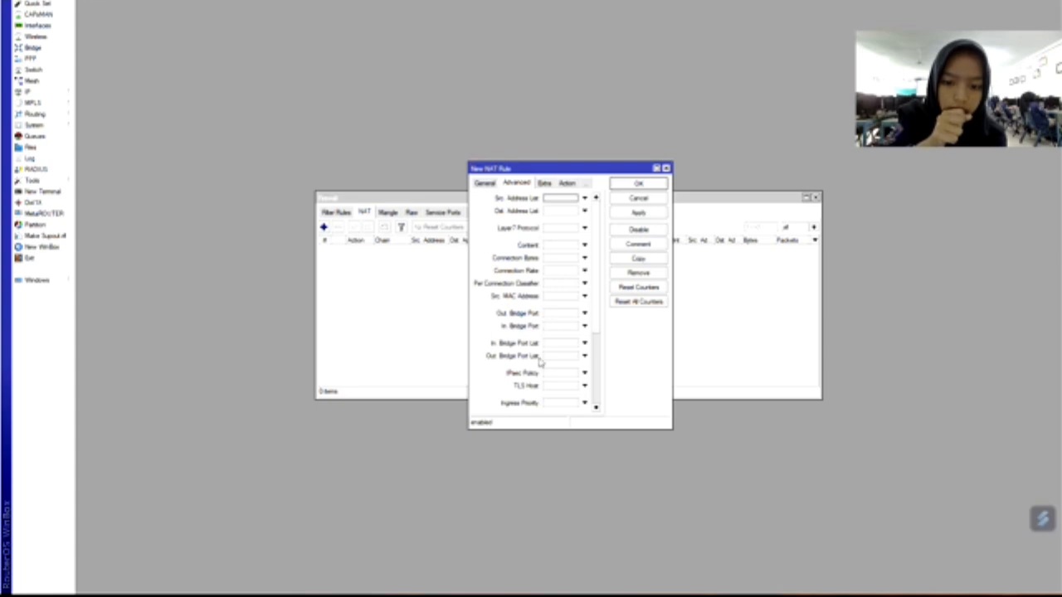
click(486, 185)
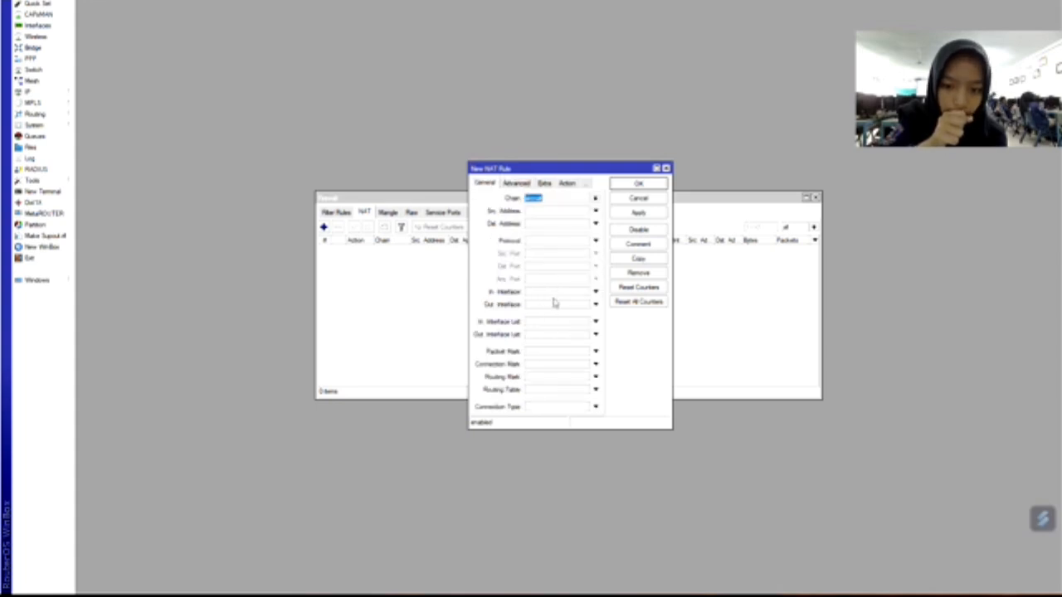
click(595, 304)
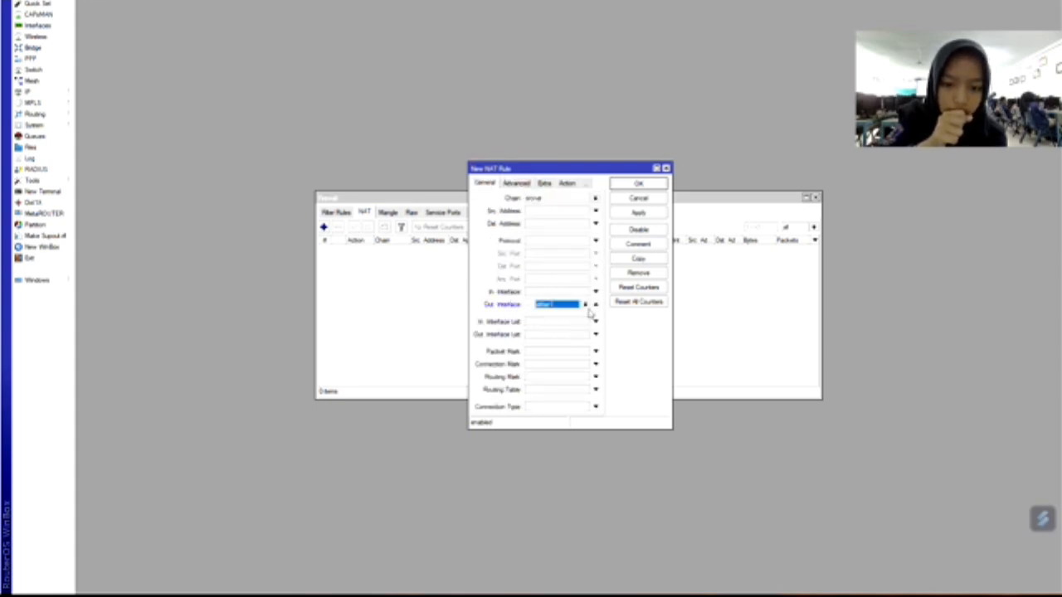
click(579, 306)
click(555, 342)
click(636, 214)
click(651, 184)
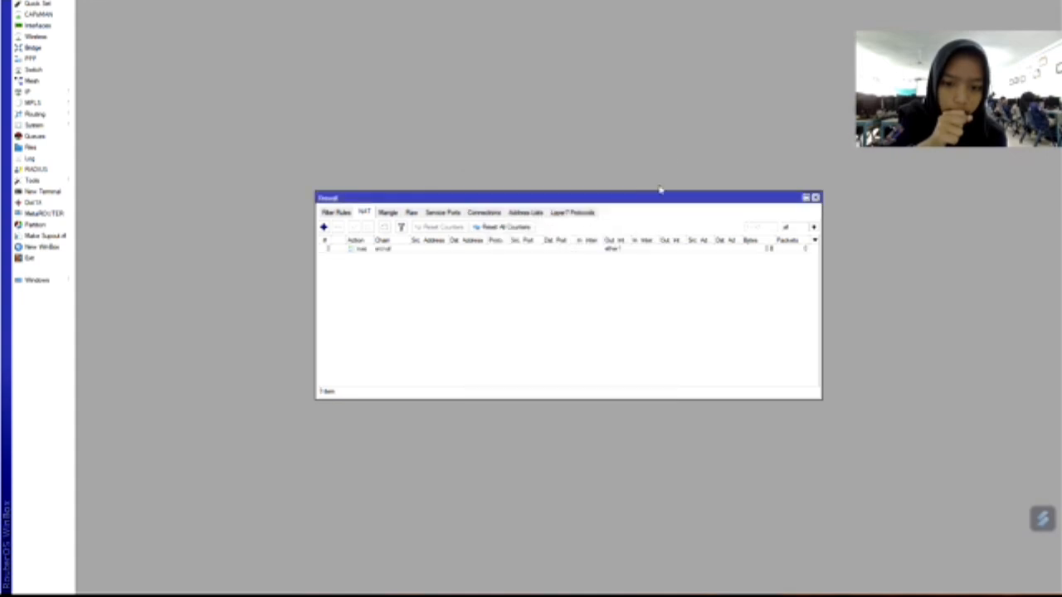
click(816, 197)
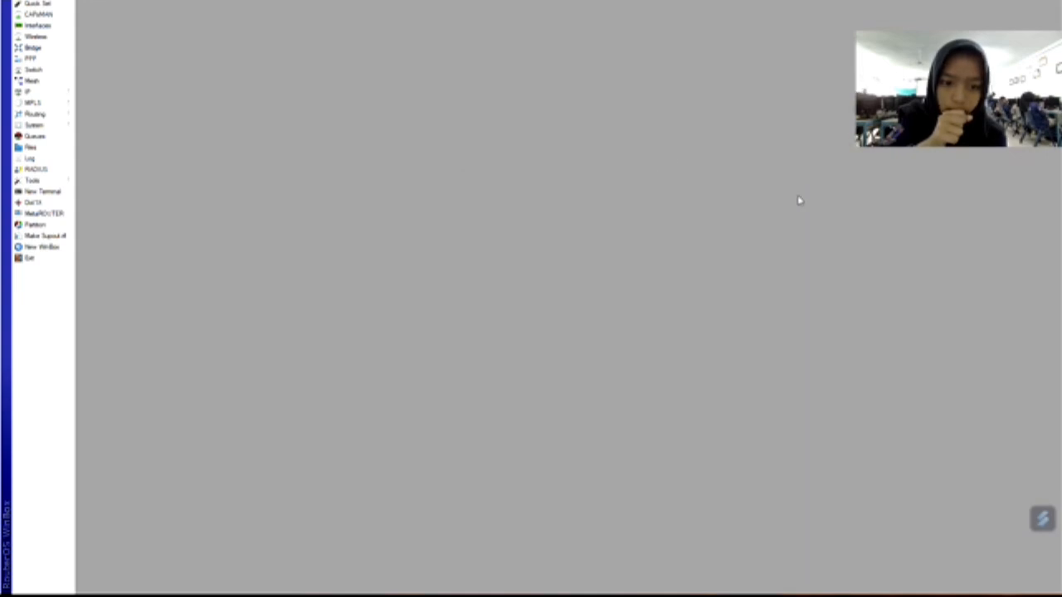
Log back in to the router at 192.168.20.1 with the admin password.
click(41, 192)
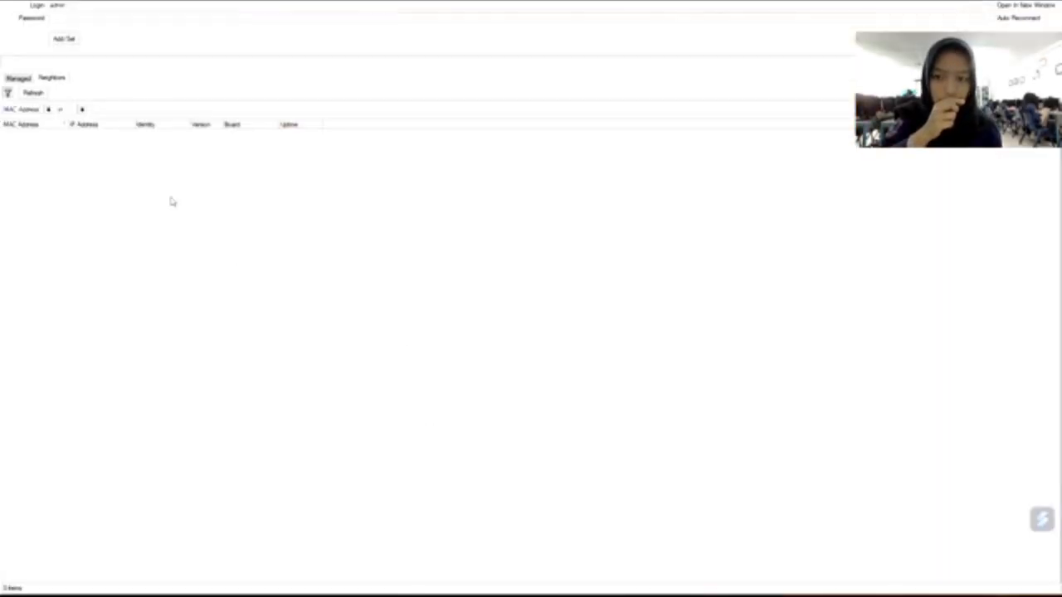
click(53, 134)
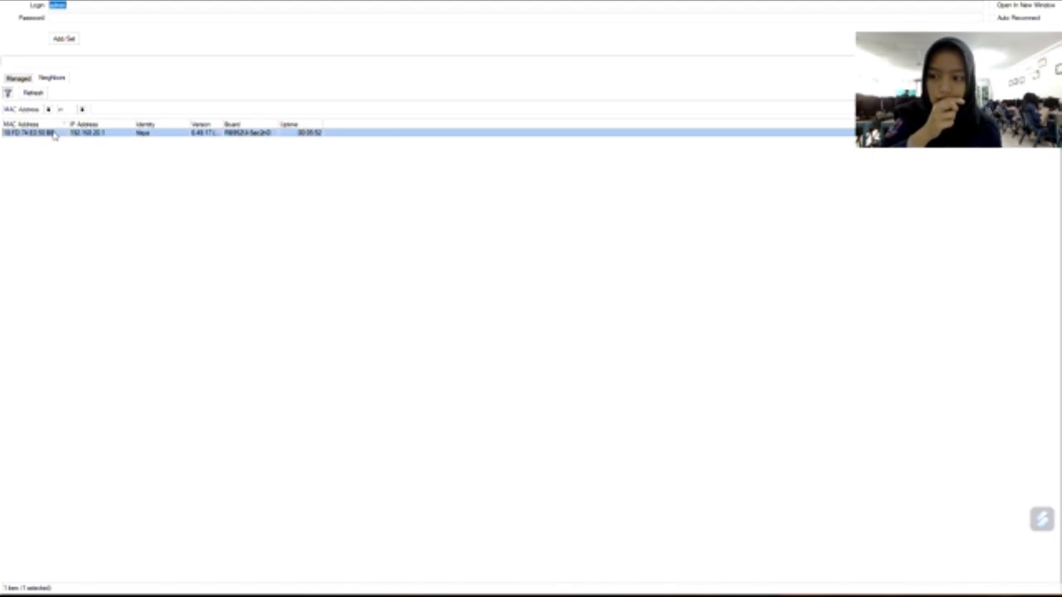
click(105, 15)
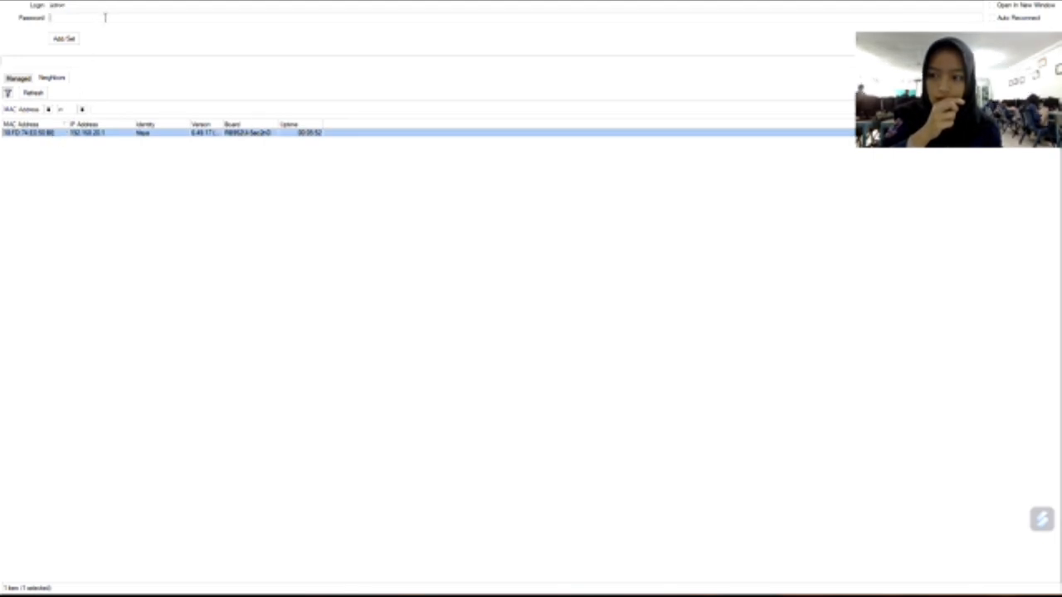
text(***)
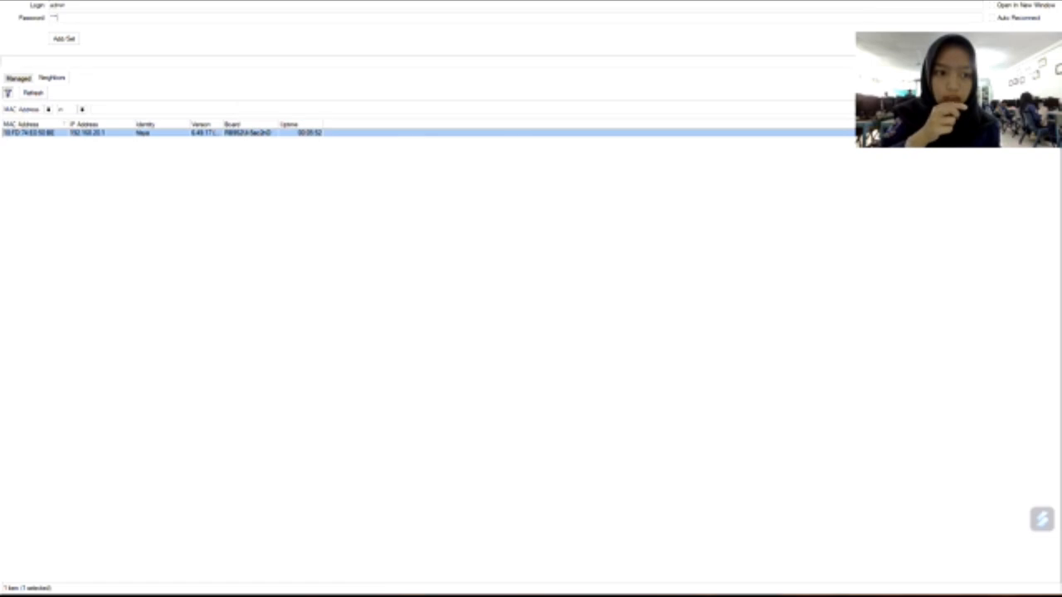
key(Return)
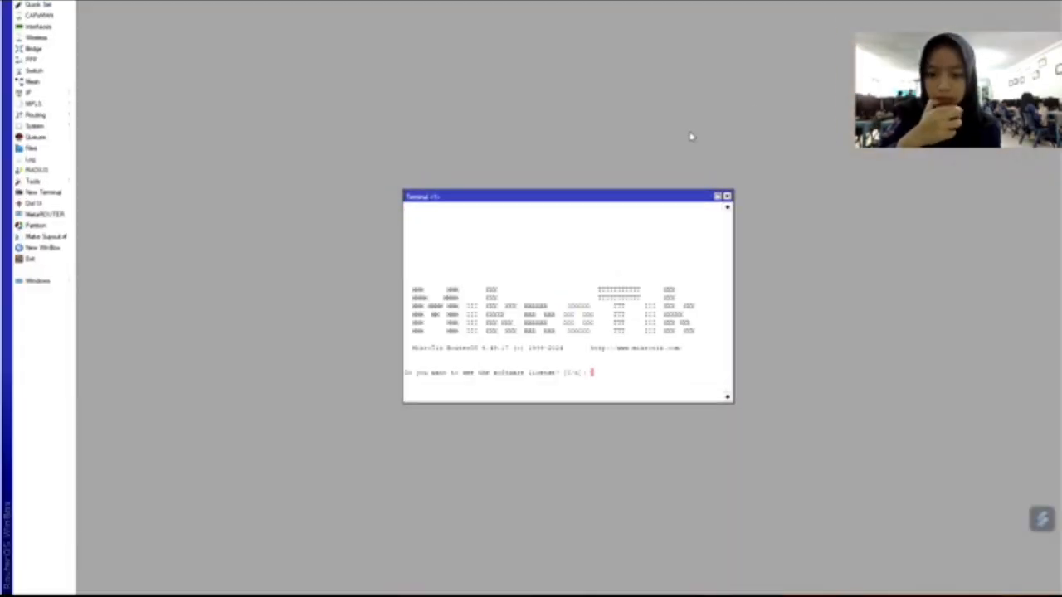
Decline the license prompt, ping 8.8.8.8 to confirm replies, then close the Terminal.
text(n)
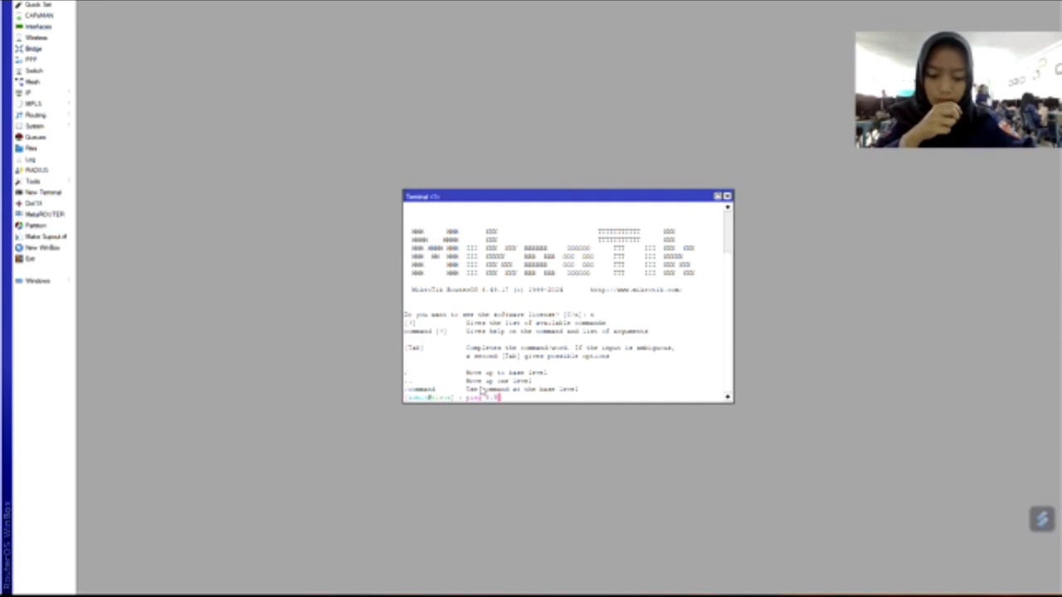
key(Return)
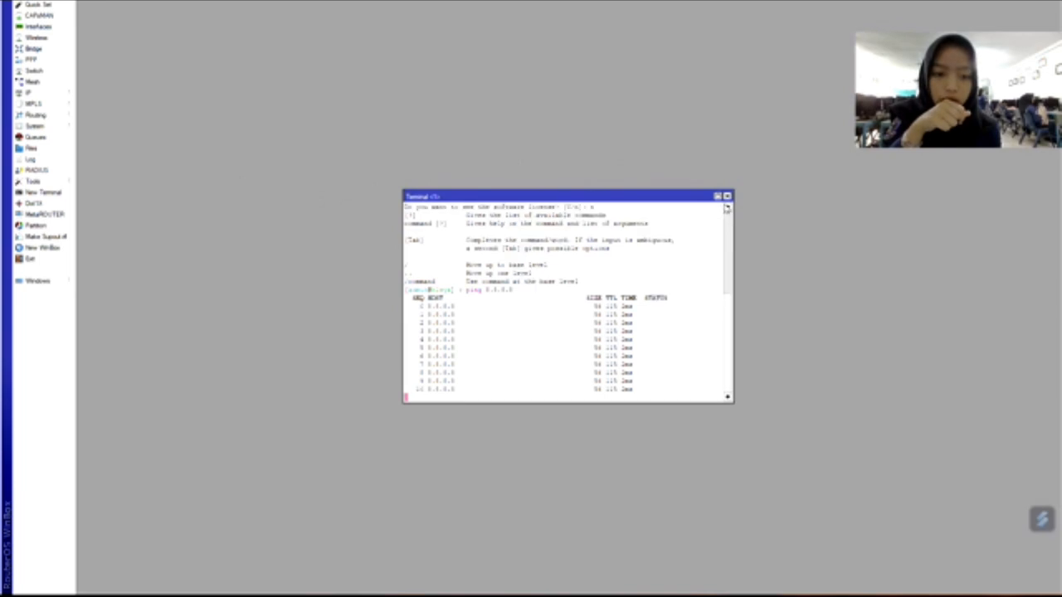
click(727, 196)
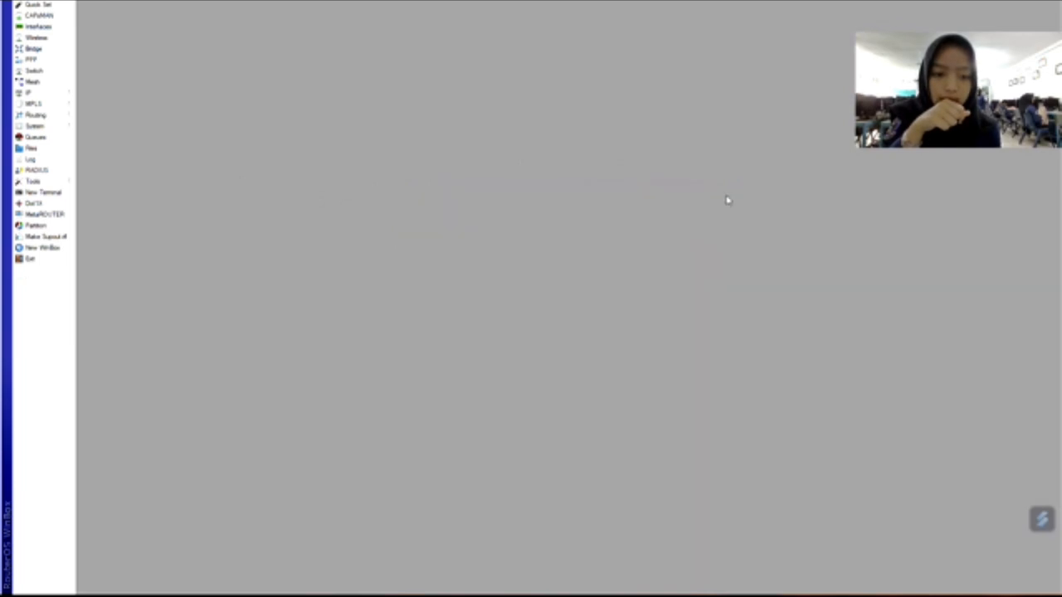
Enable the disabled wlan1 interface and show it in the Wireless Tables.
click(36, 39)
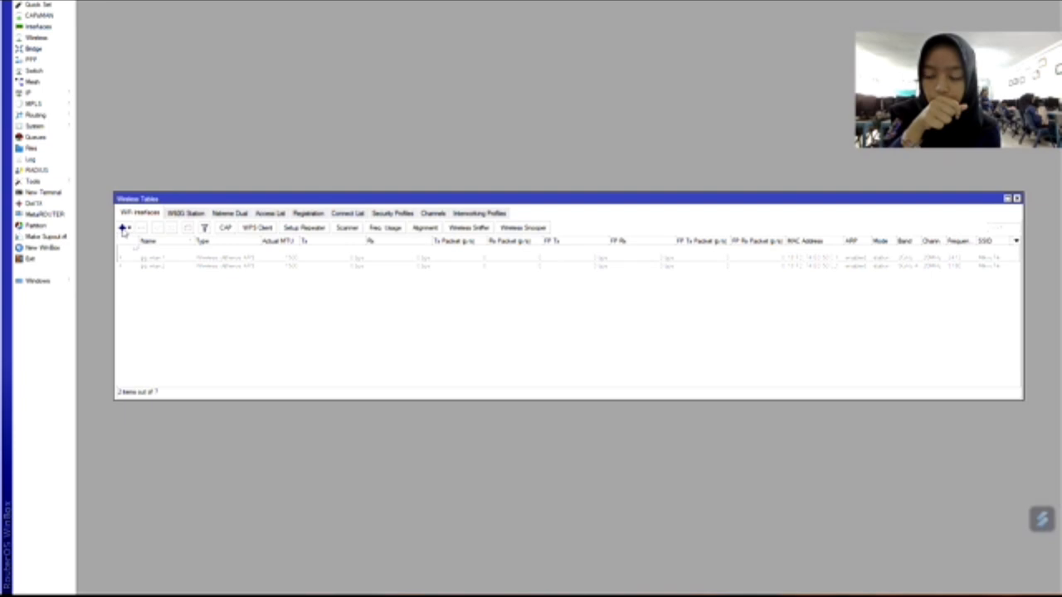
click(124, 229)
click(174, 254)
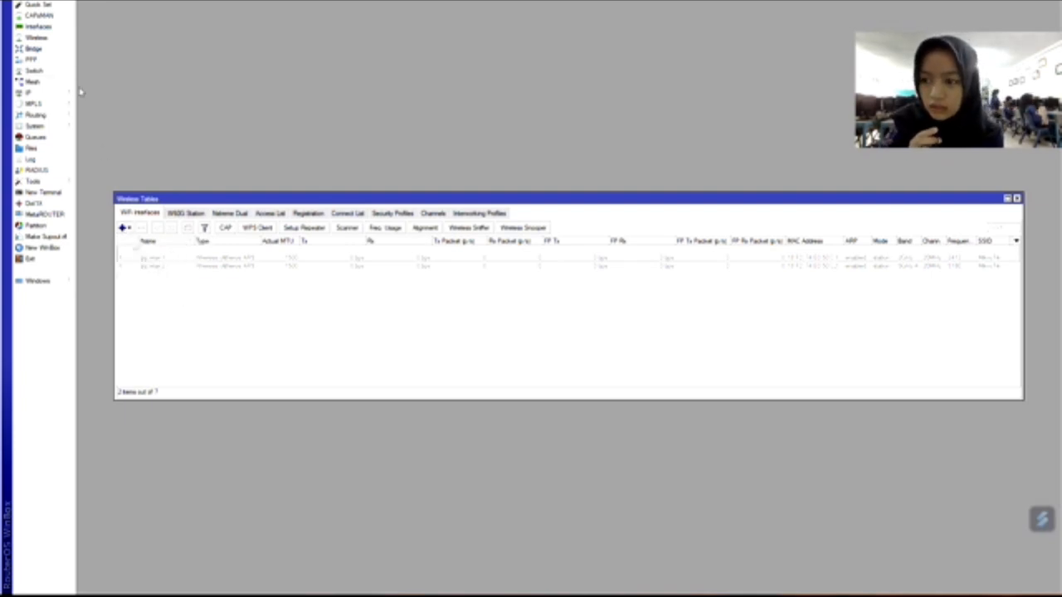
click(37, 26)
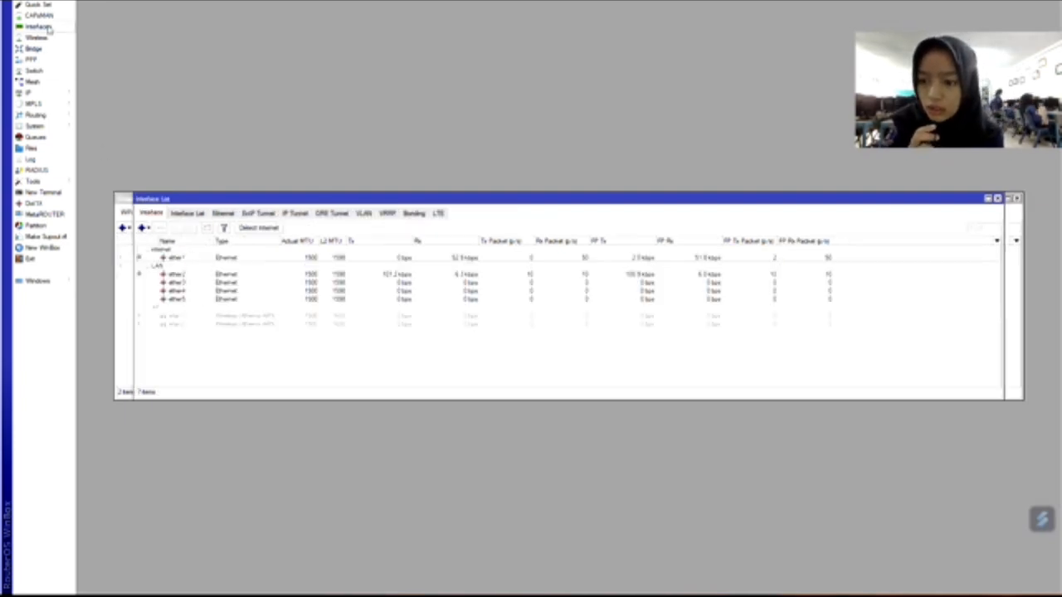
click(174, 316)
click(177, 230)
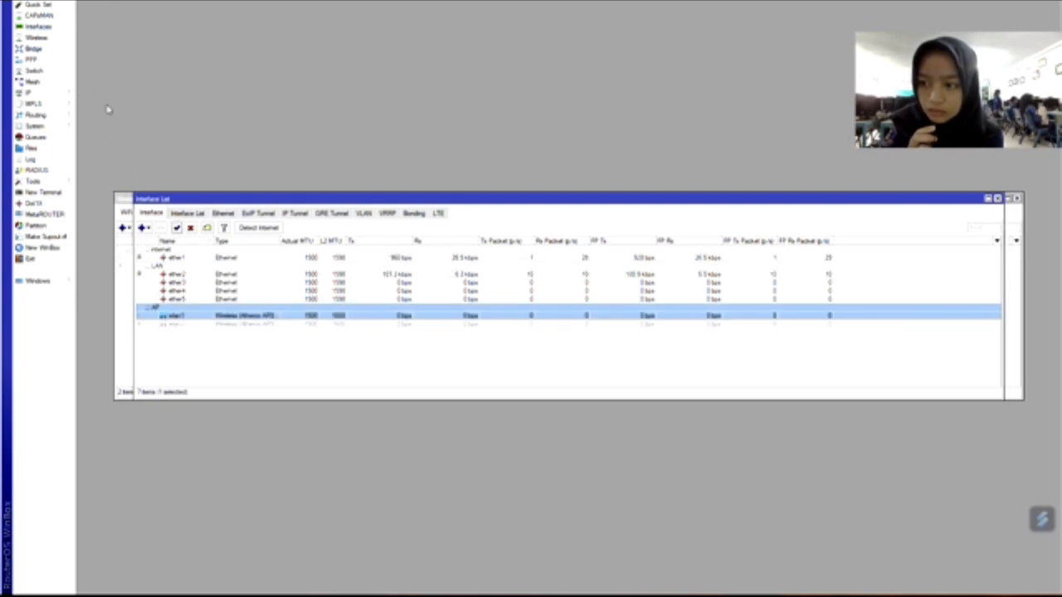
click(54, 40)
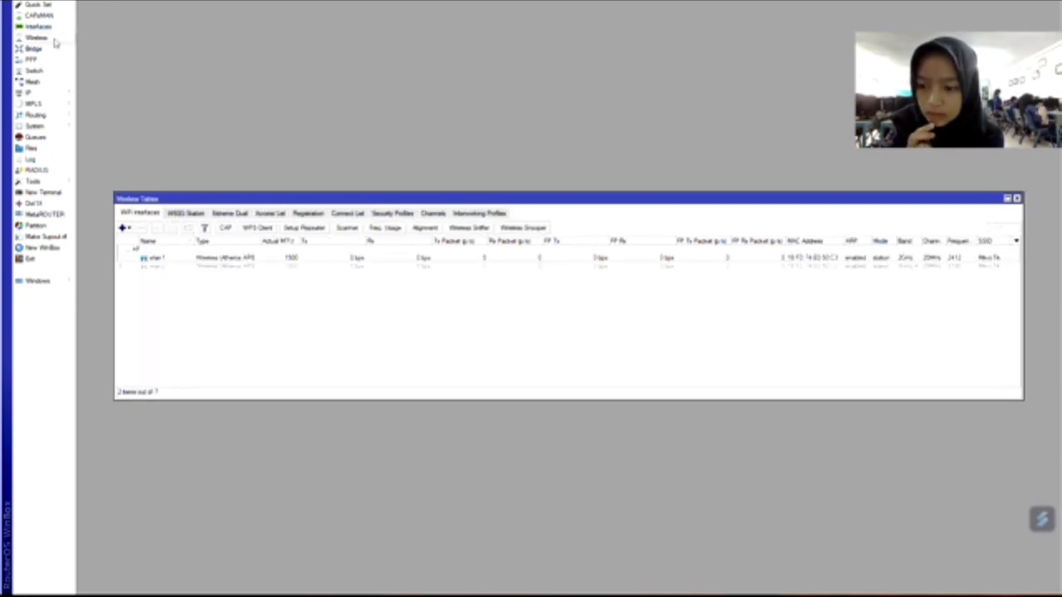
Set wlan1 to ap bridge mode on band 2GHz-B/G/N at 2427 MHz.
double_click(171, 258)
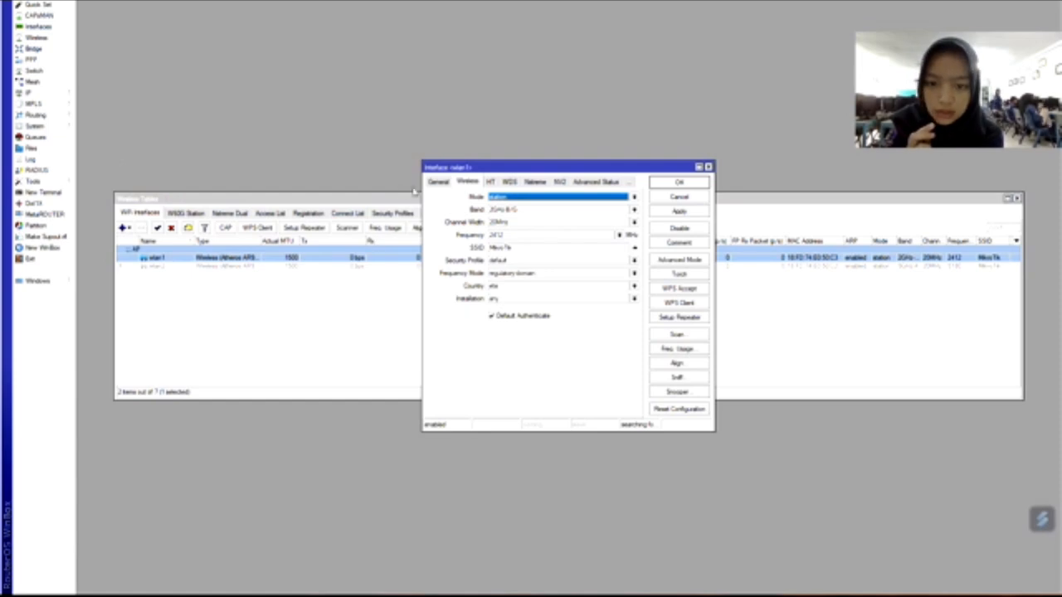
click(634, 199)
click(609, 216)
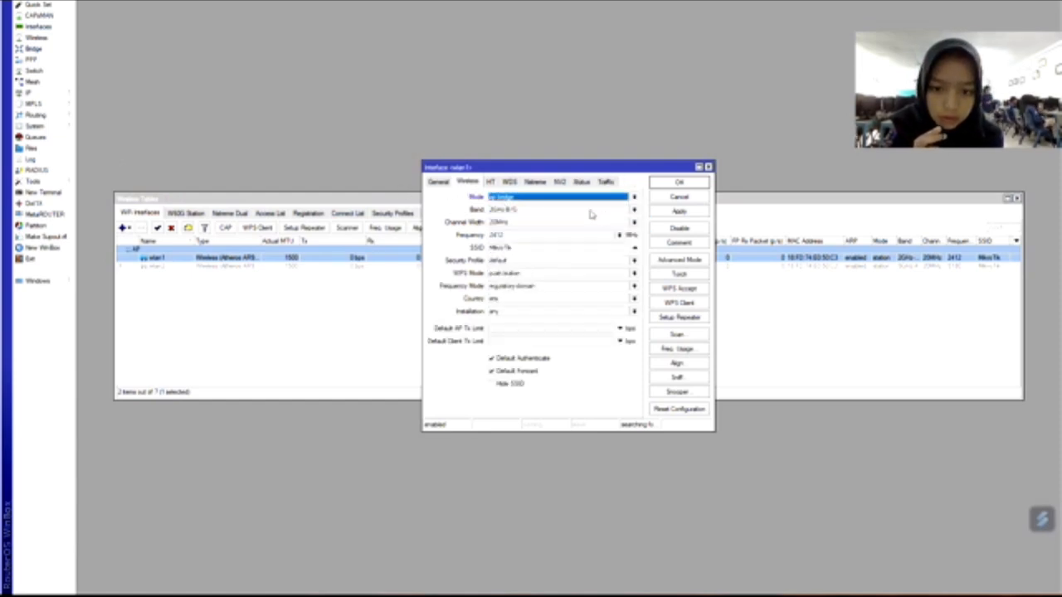
click(634, 210)
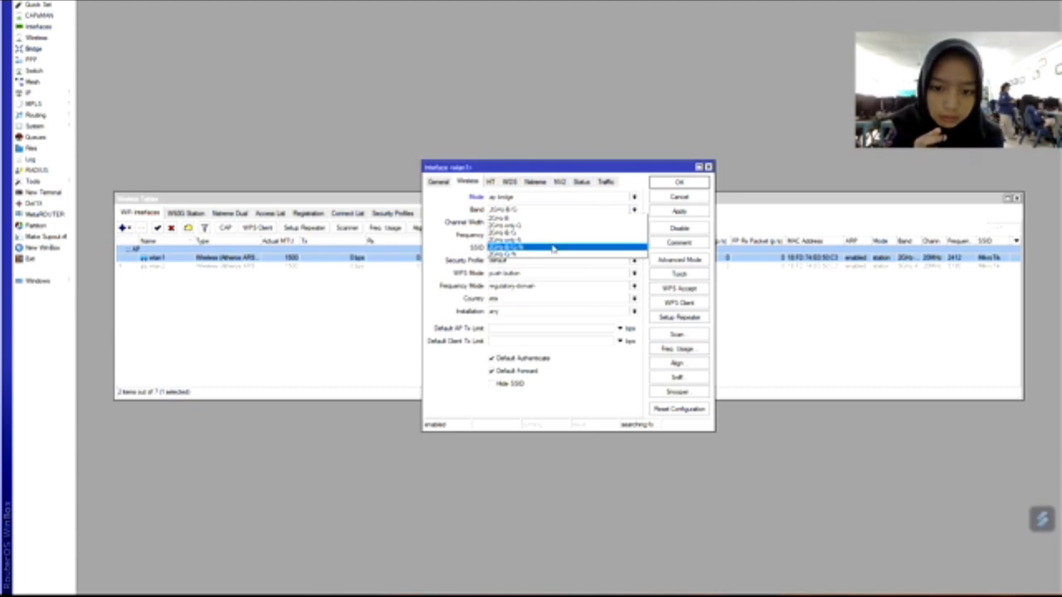
click(552, 248)
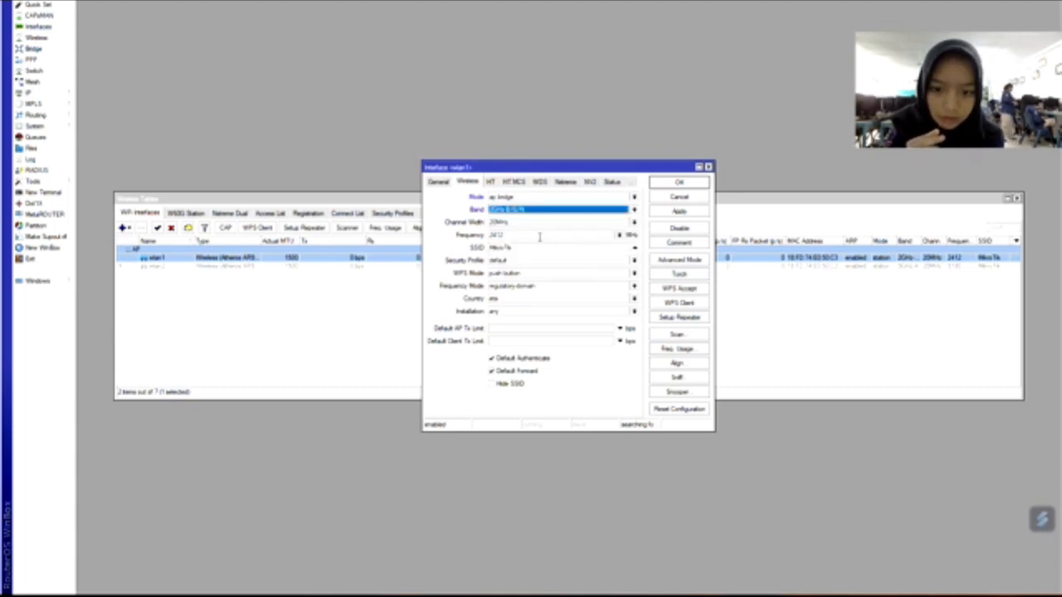
click(619, 236)
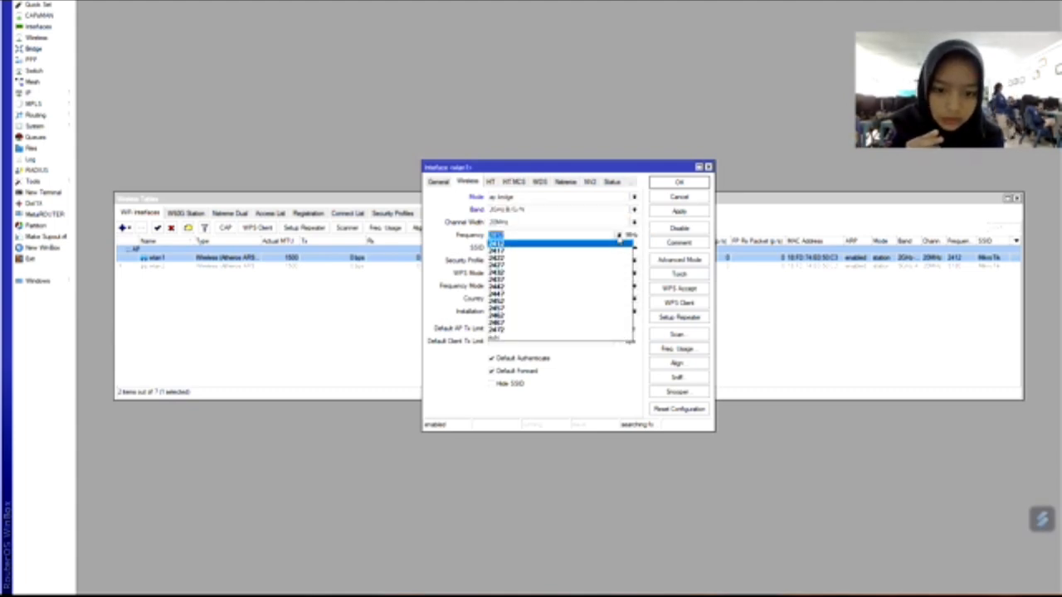
click(533, 266)
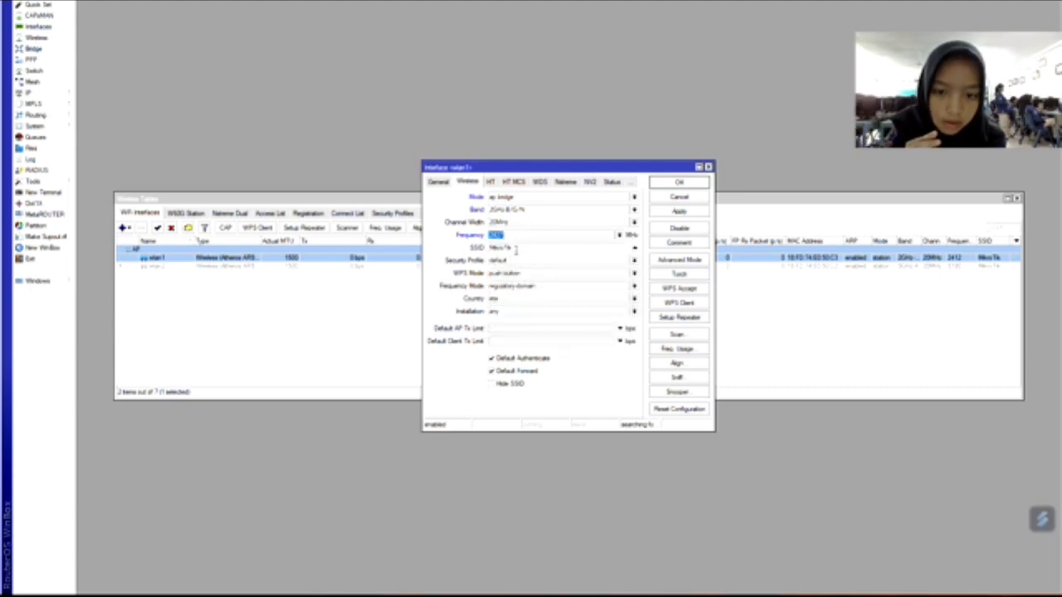
Replace the default SSID with 'Hotspot' and apply the wlan1 settings.
key(Tab)
key(BackSpace)
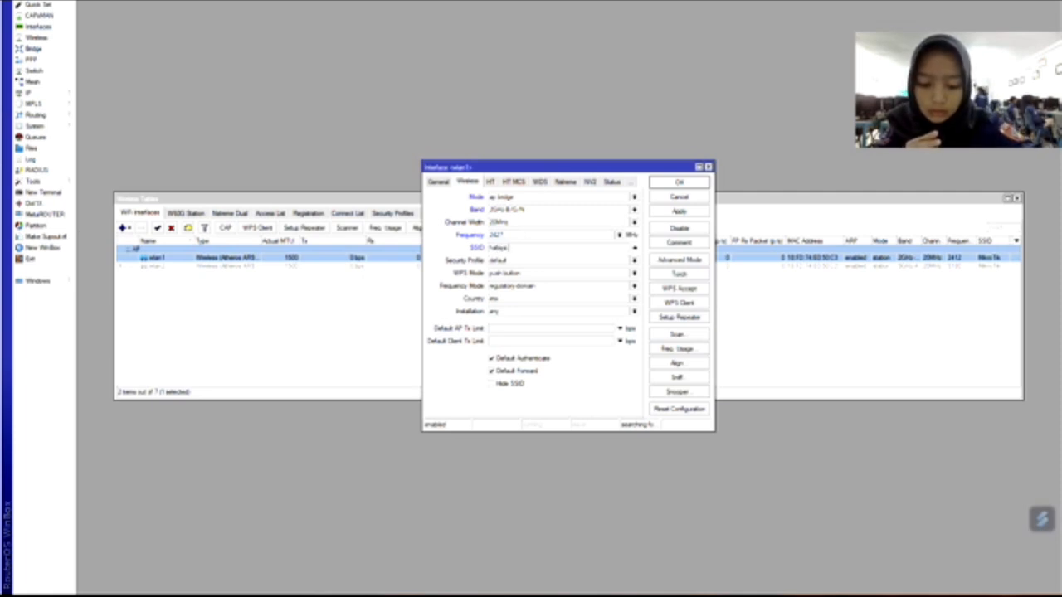
key(BackSpace)
key(BackSpace)
key(BackSpace)
key(BackSpace)
key(BackSpace)
key(BackSpace)
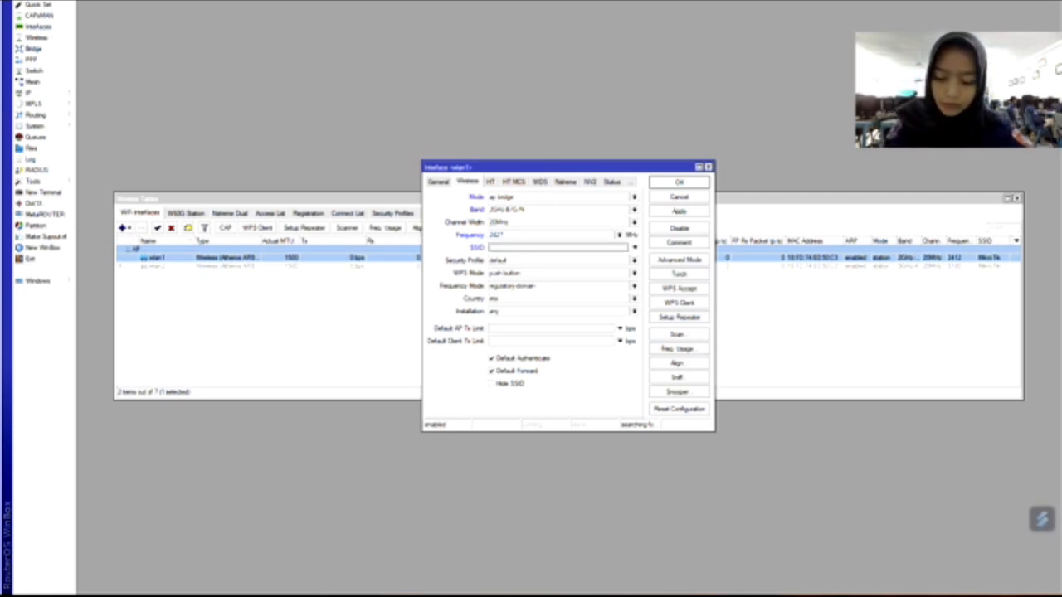
text(Hidaya)
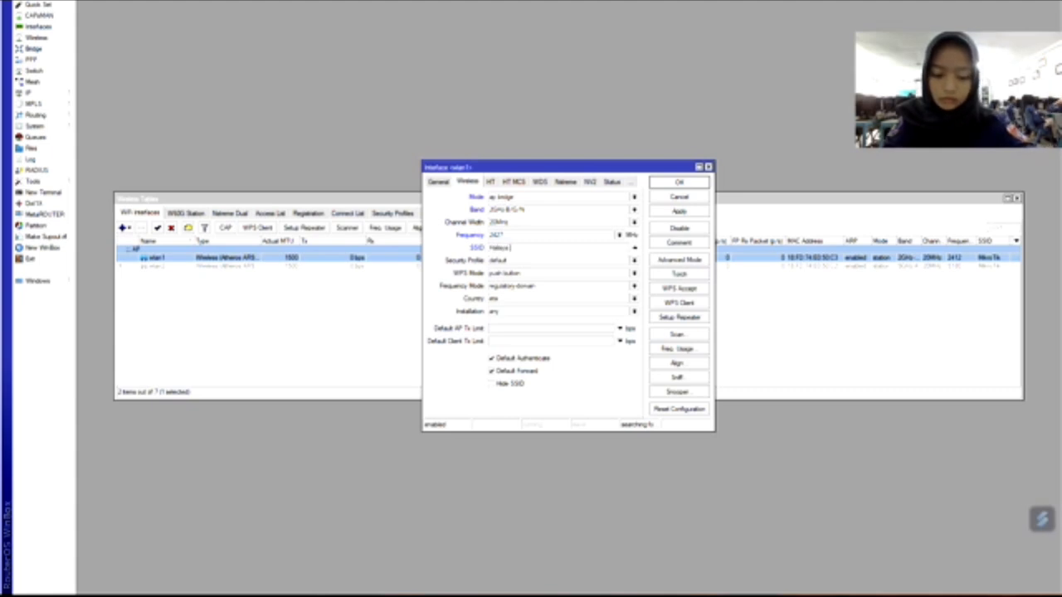
text(otspot Net)
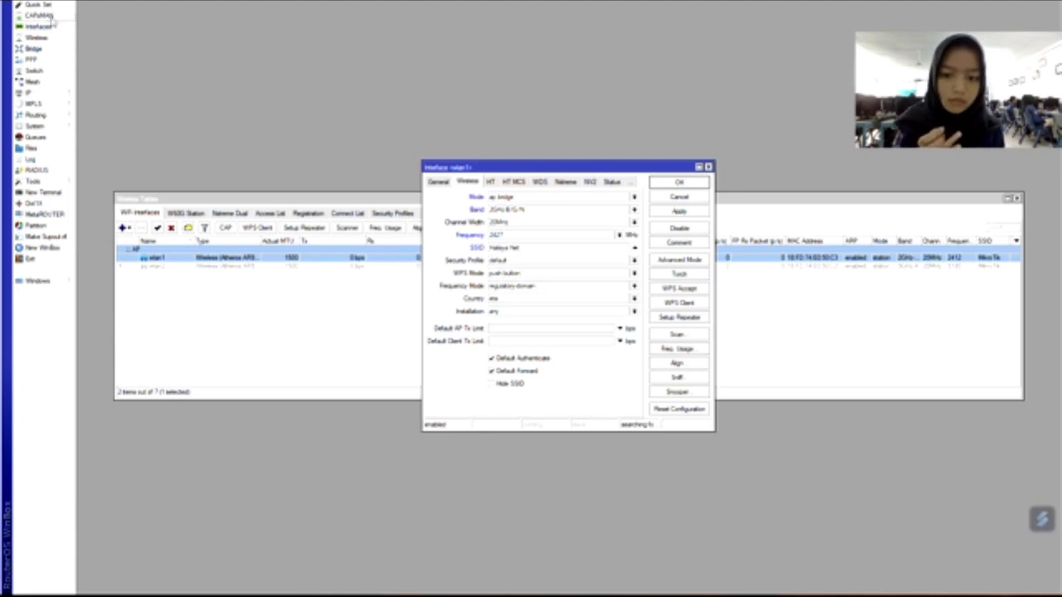
click(678, 210)
click(680, 182)
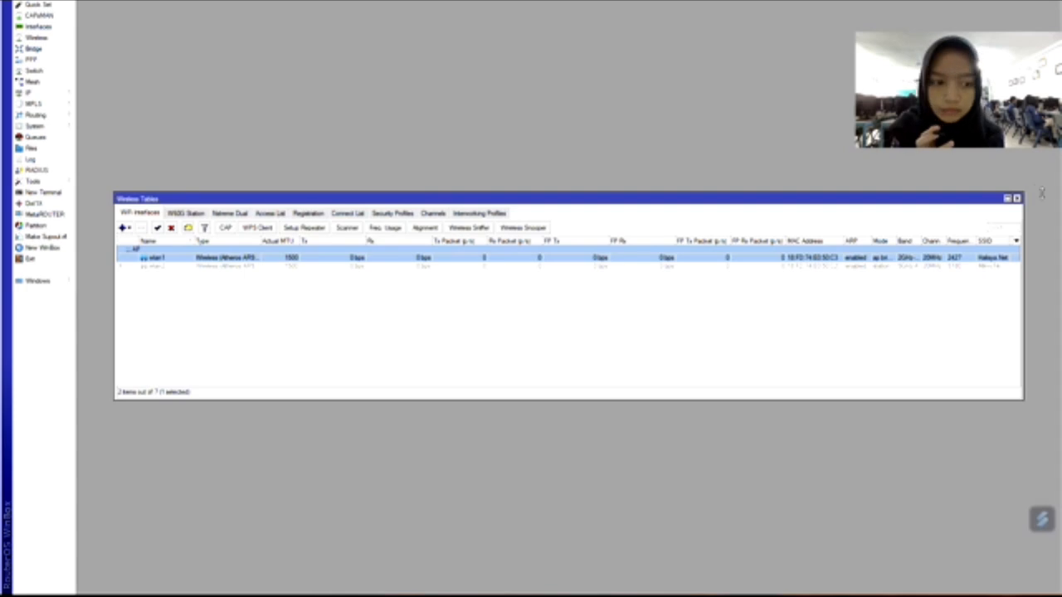
Close the Wireless Tables and Interface List windows and open the Queue List.
click(1017, 199)
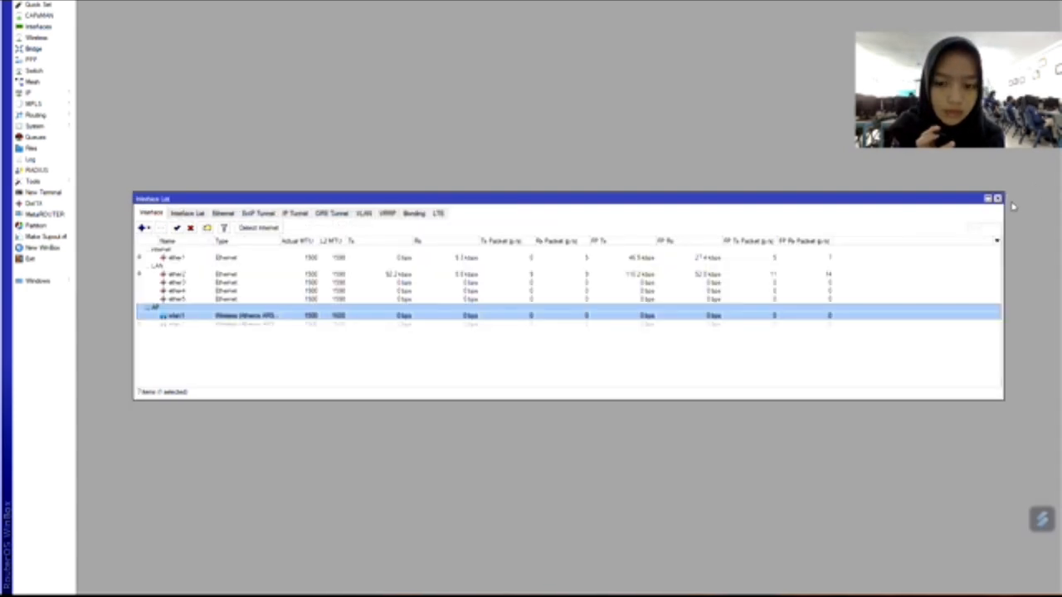
click(999, 199)
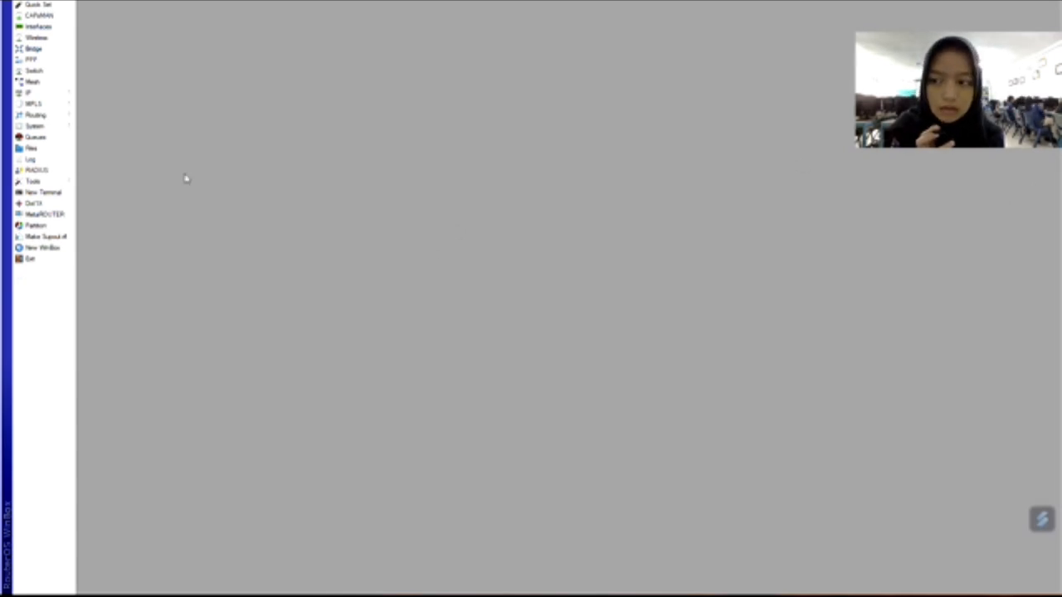
click(34, 137)
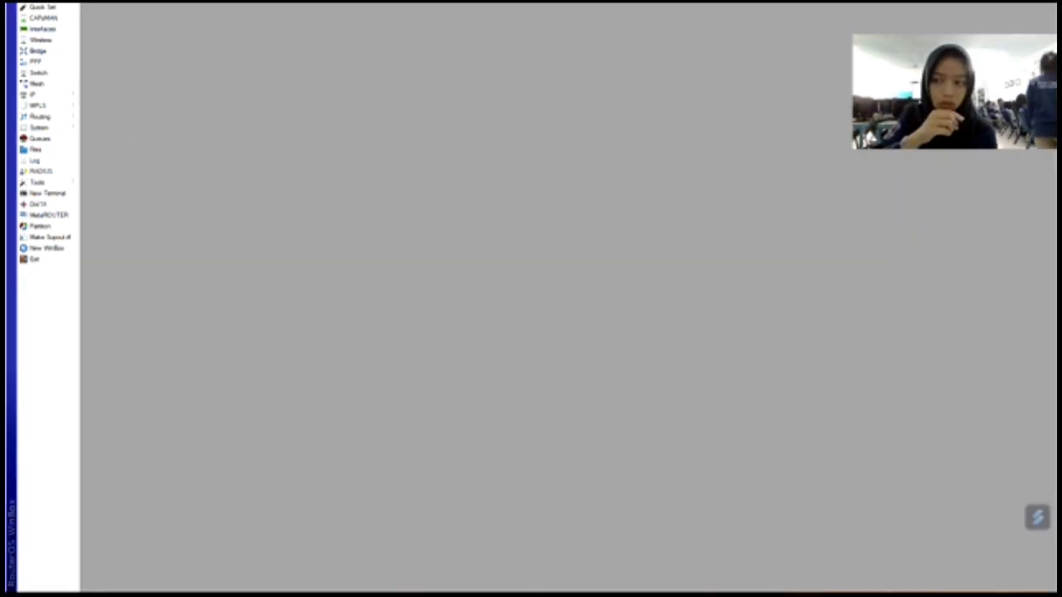
Add a new firewall filter rule matching TCP port 443 arriving on ether2.
click(44, 96)
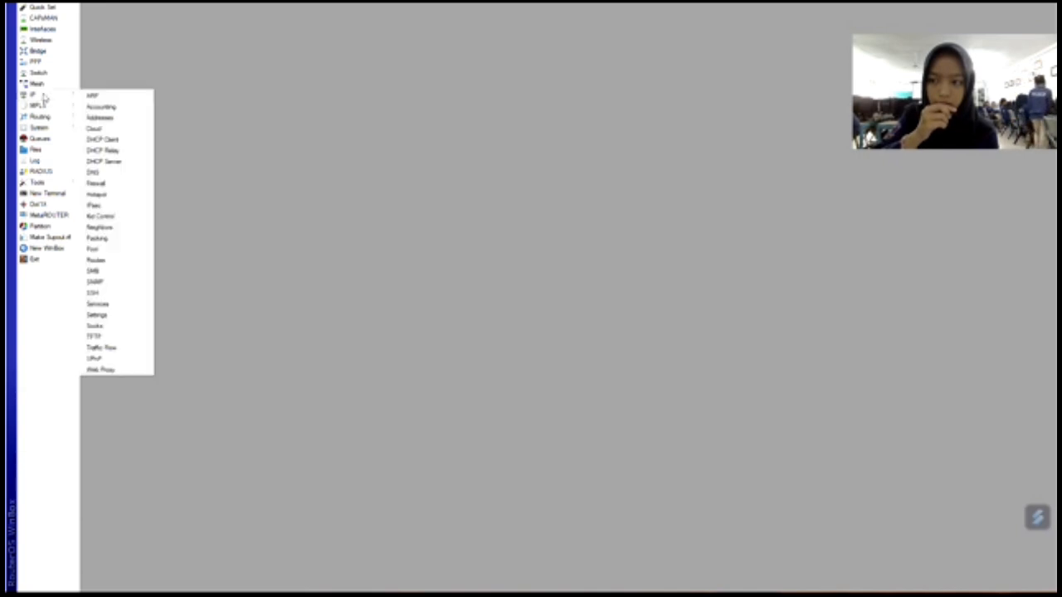
click(131, 182)
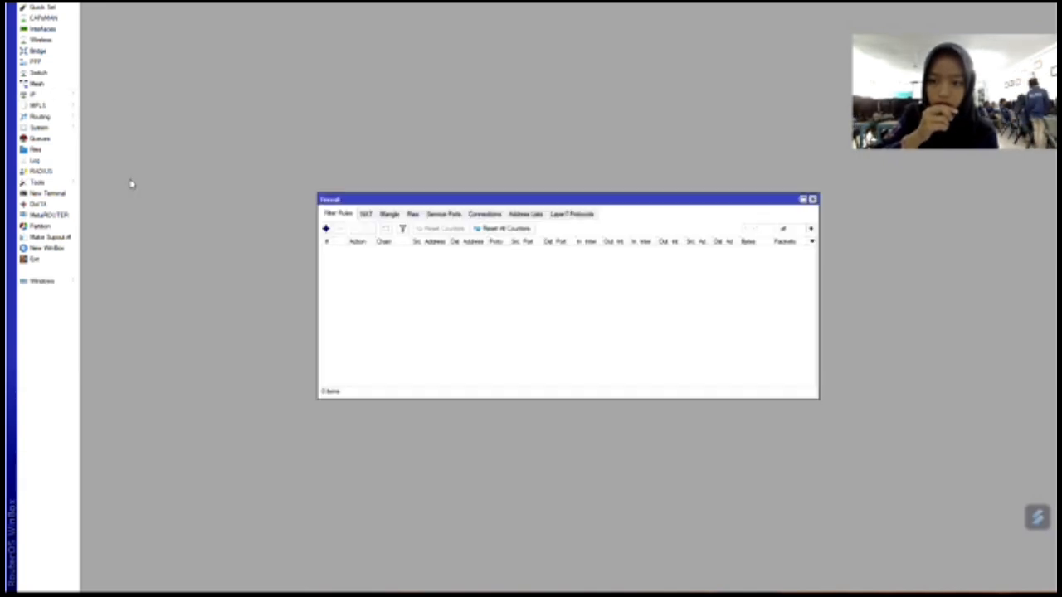
click(325, 229)
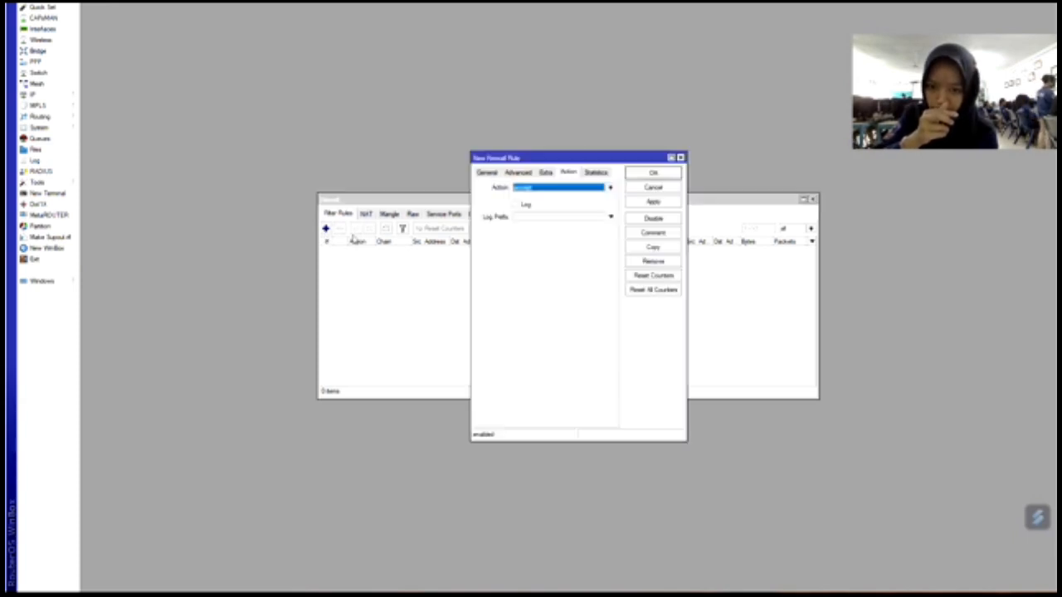
click(495, 172)
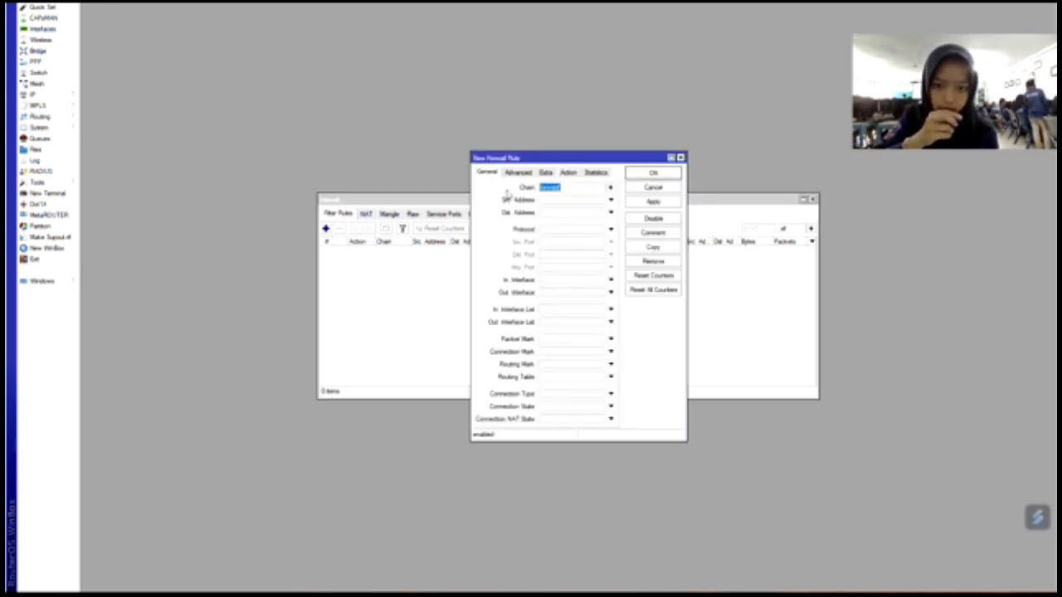
click(556, 232)
click(569, 257)
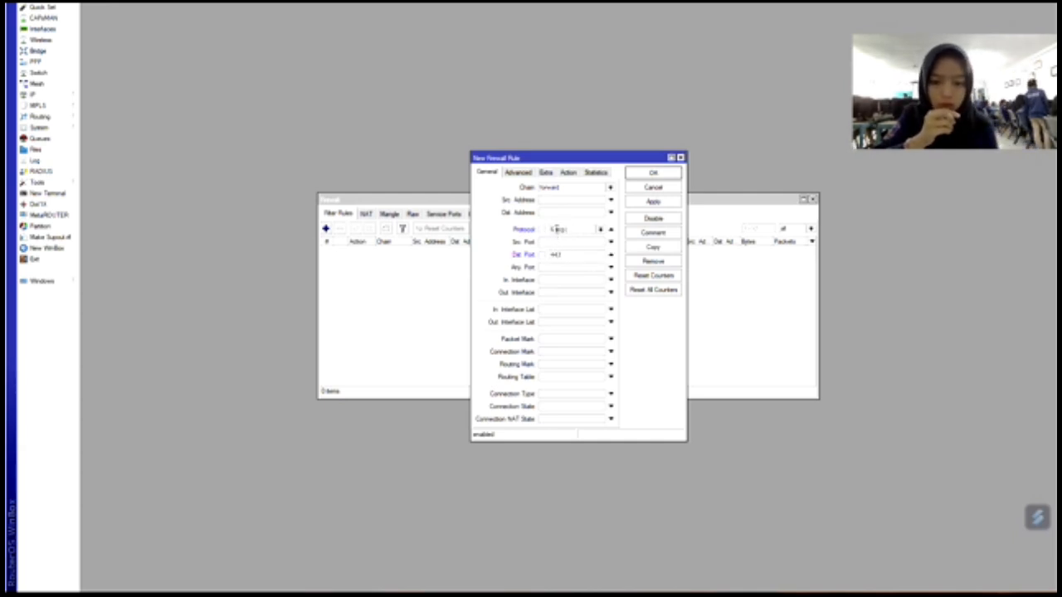
click(611, 280)
click(601, 287)
click(601, 283)
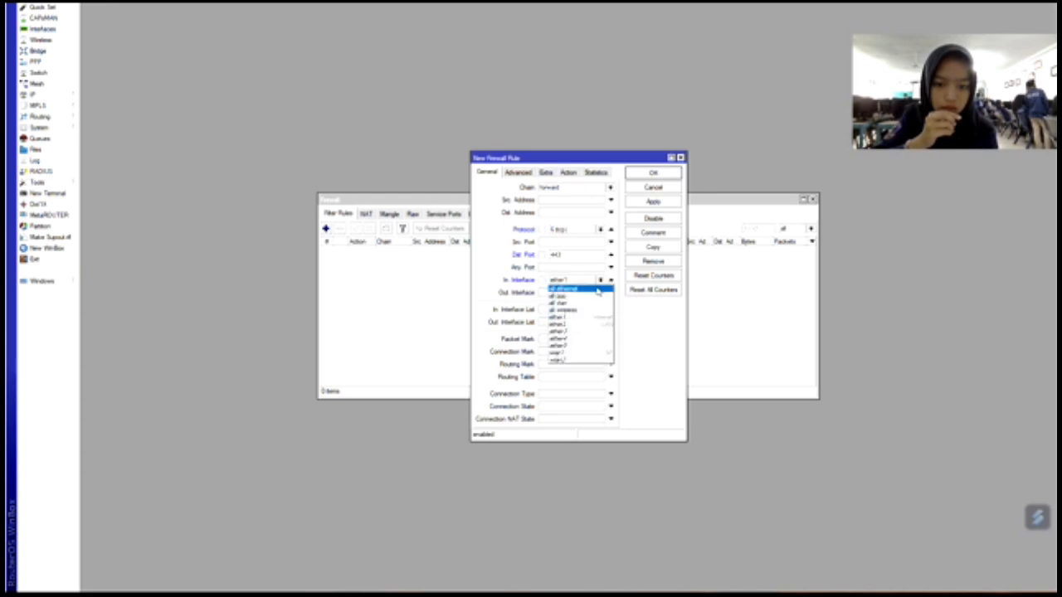
click(598, 324)
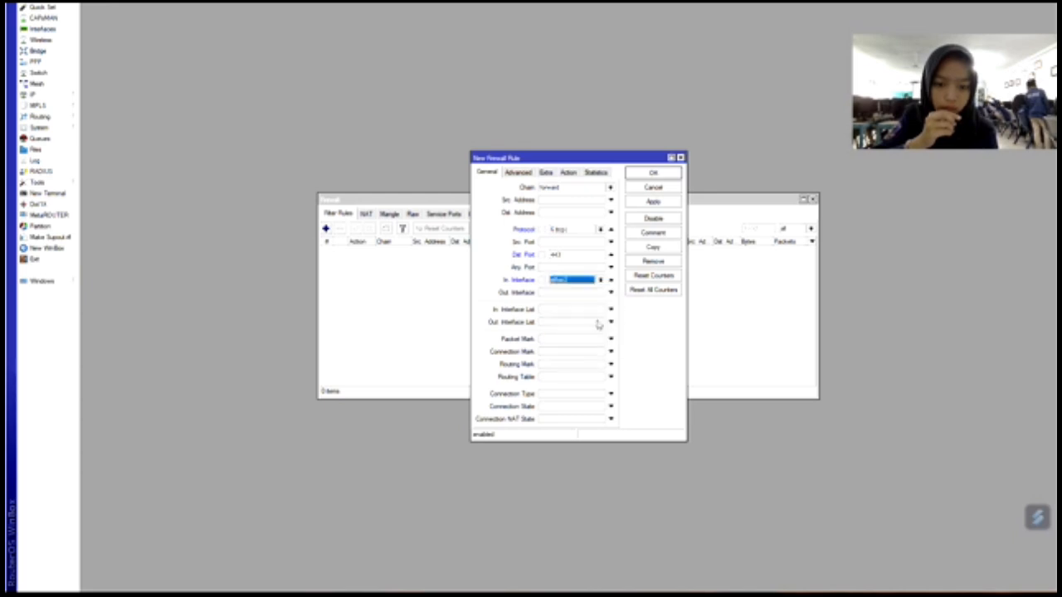
Give the rule the content match 'youtubd' and action drop, then save it.
click(534, 176)
click(562, 234)
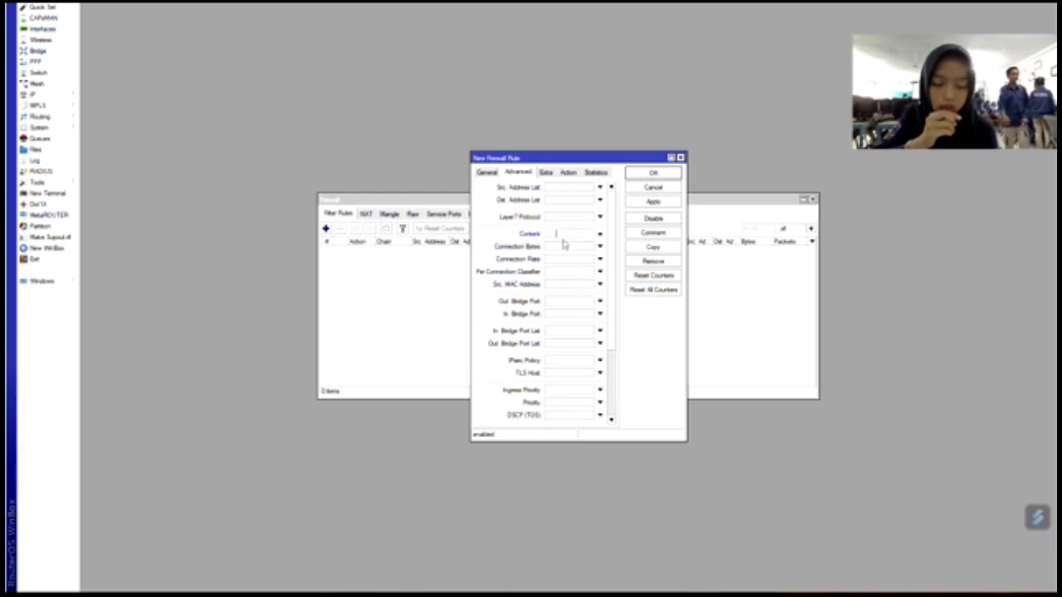
text(you)
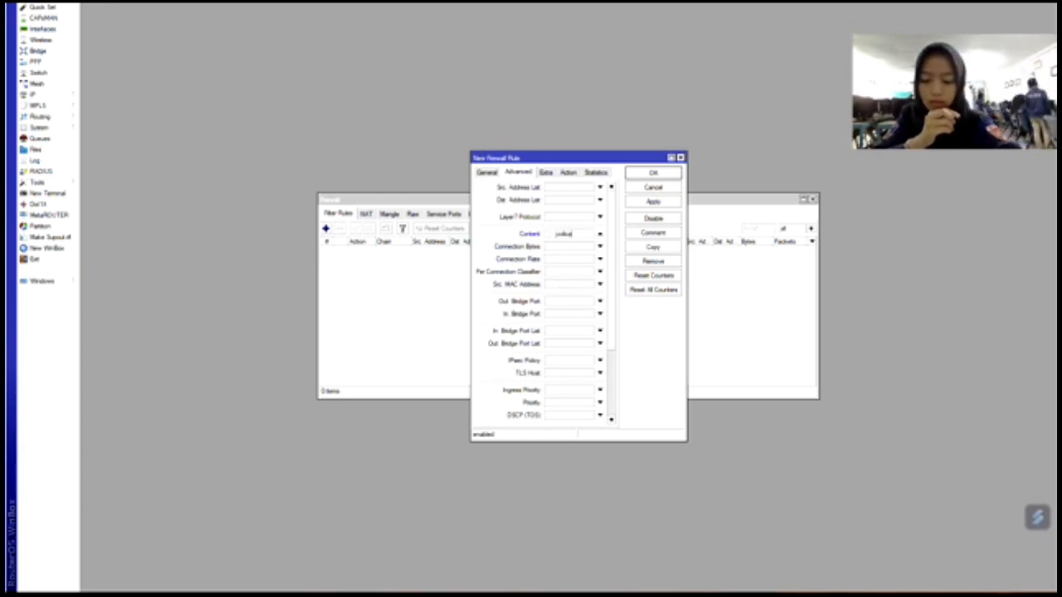
text(tube.co.i)
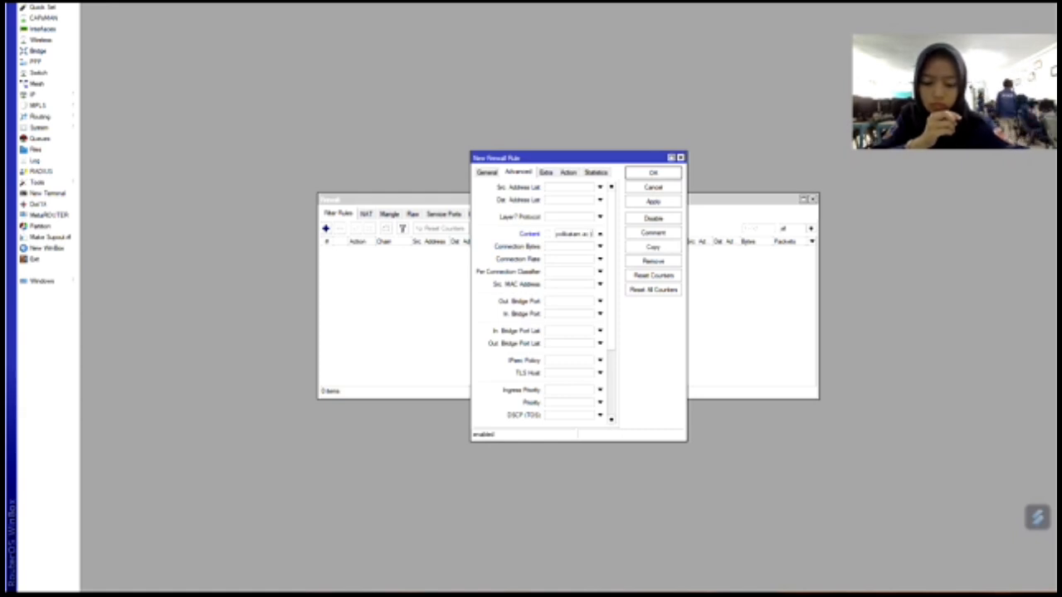
text(d)
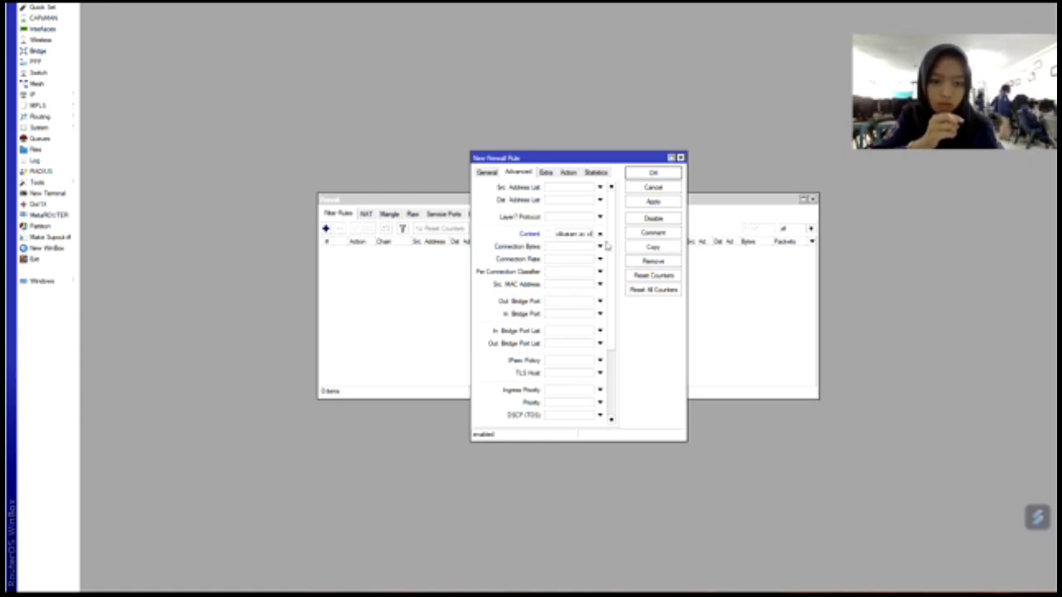
click(637, 204)
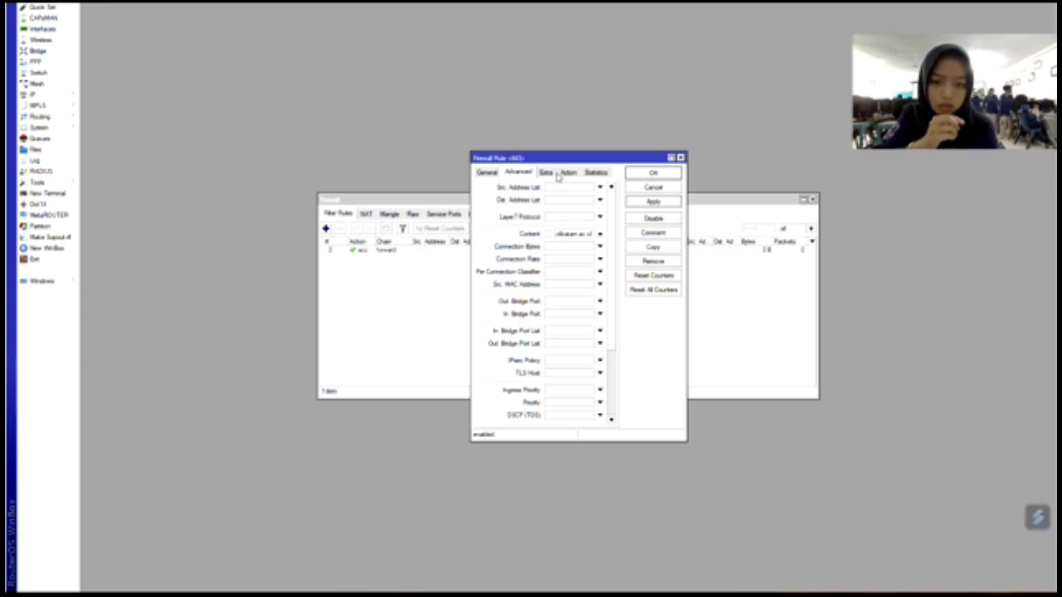
click(568, 172)
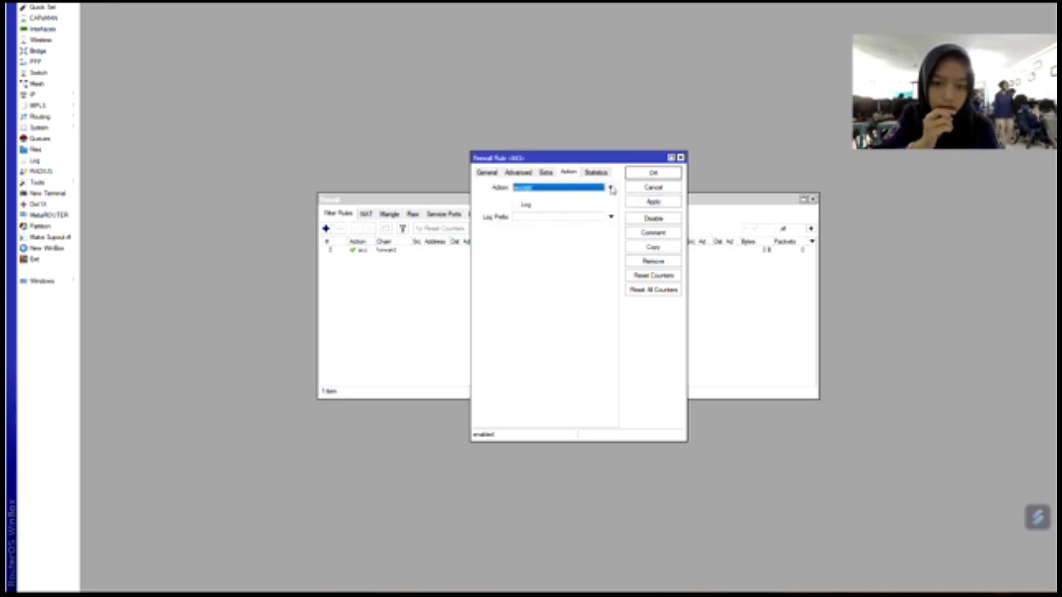
click(611, 190)
click(571, 216)
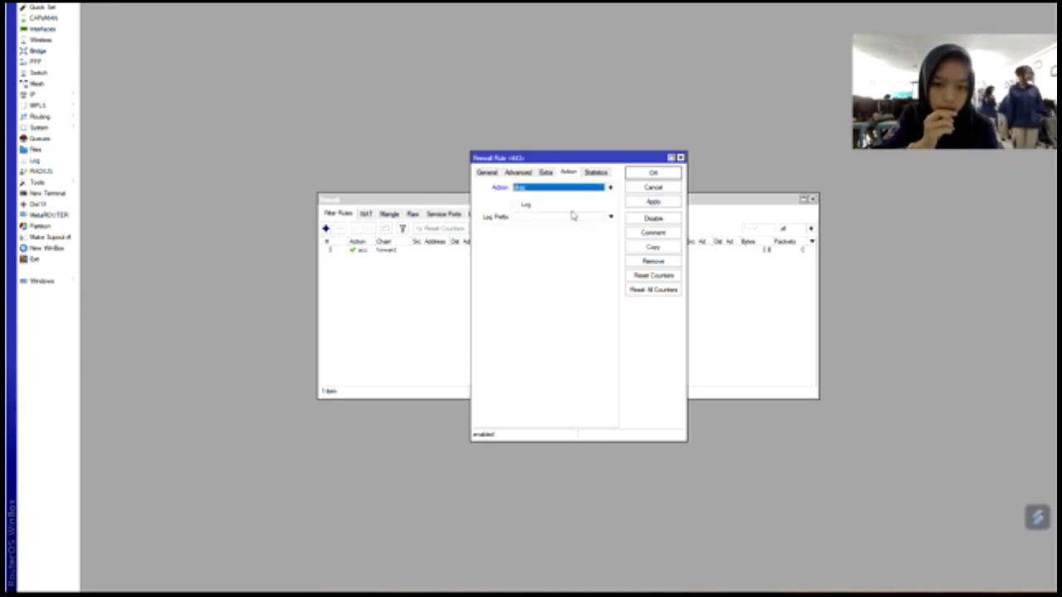
click(655, 203)
click(655, 174)
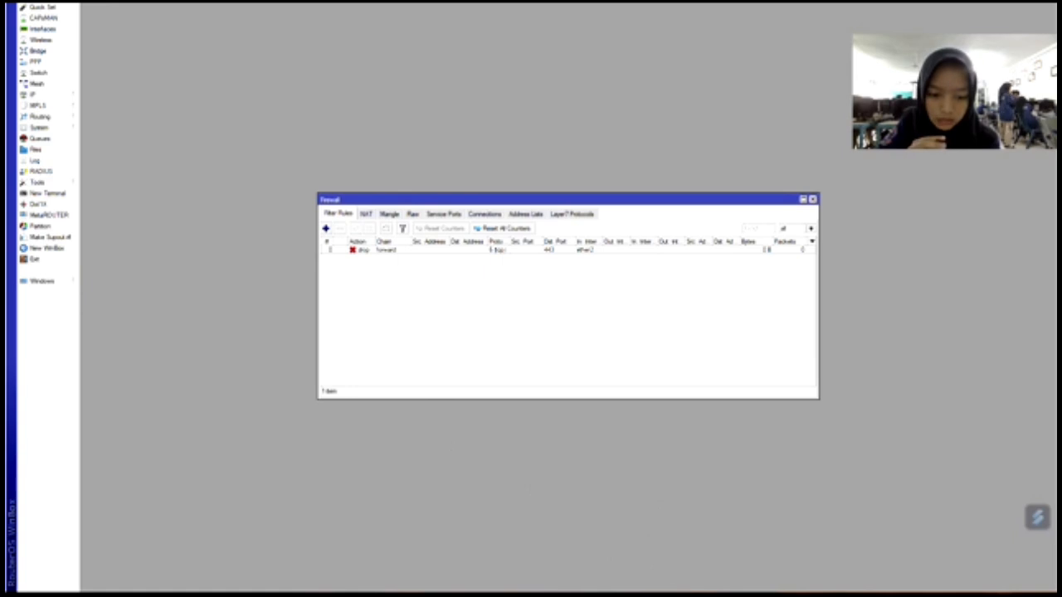
Search Google in Chrome for polibatam, dismissing the translation offer.
click(669, 590)
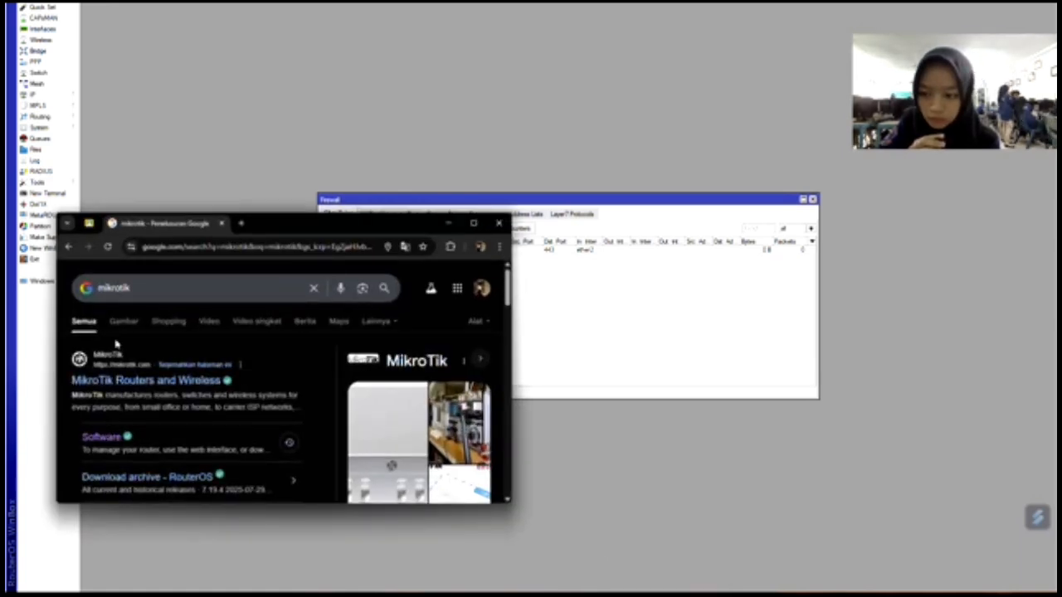
click(312, 288)
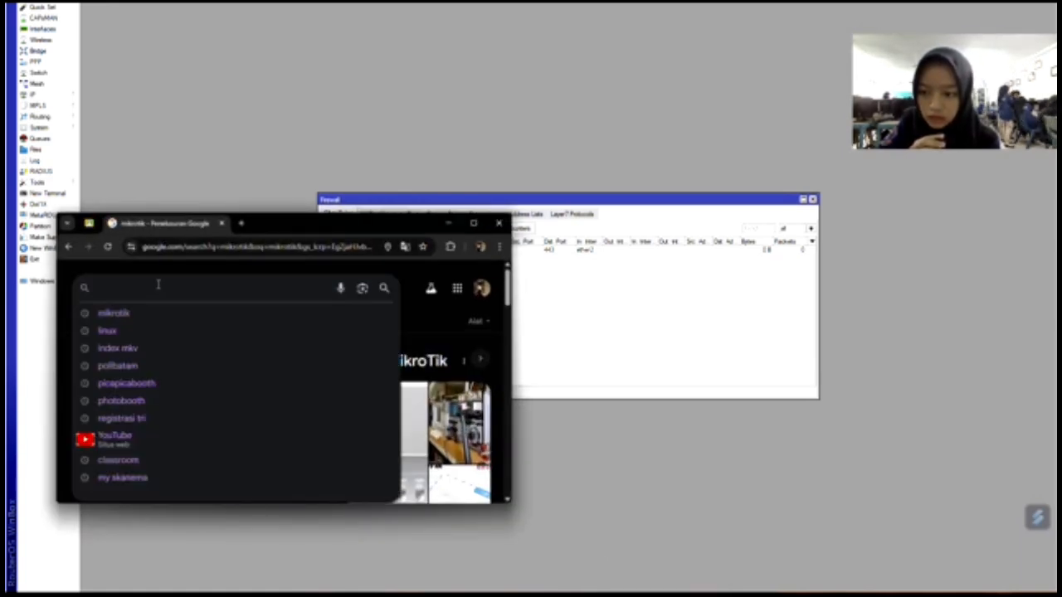
text(poliba)
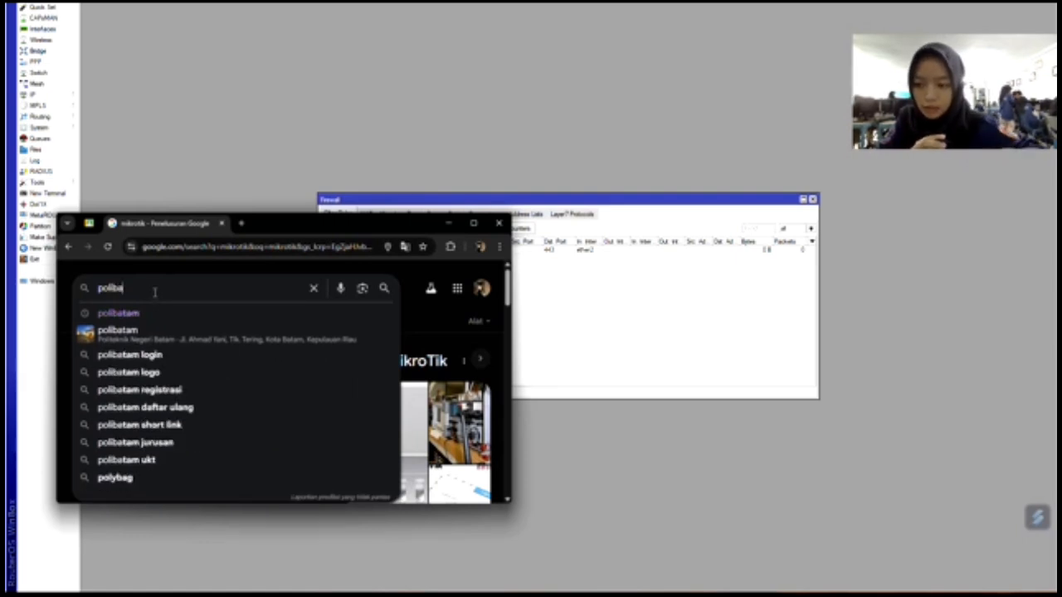
key(Return)
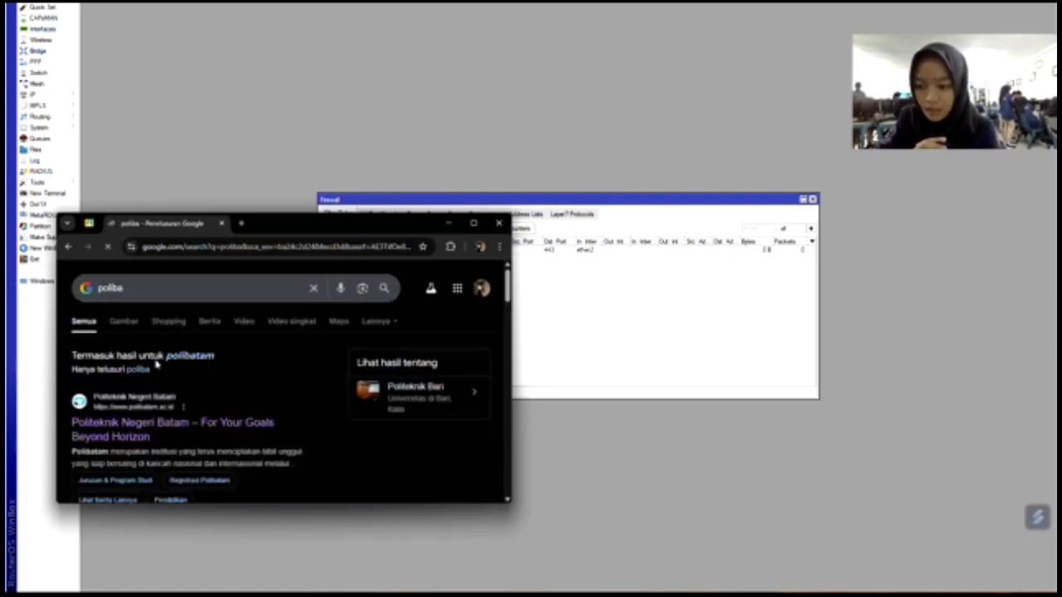
click(192, 356)
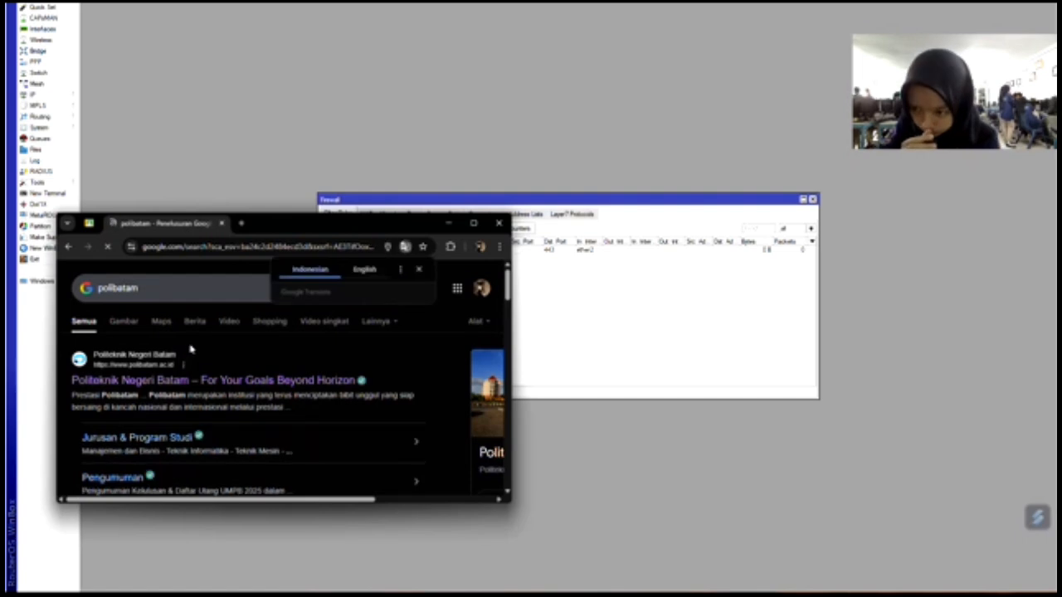
click(189, 383)
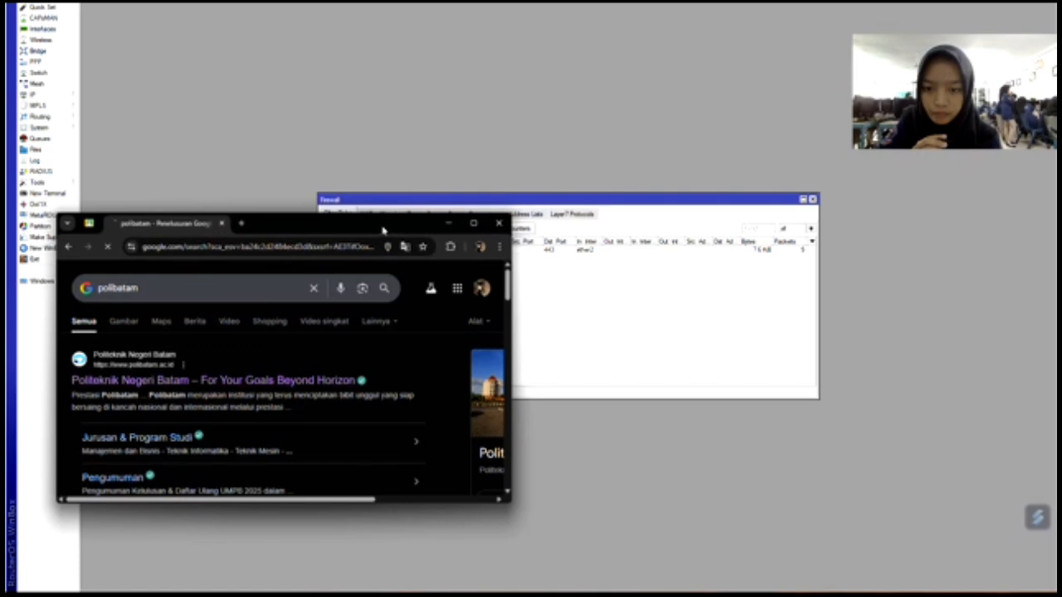
Rearrange the Firewall and browser windows and open the drop rule to check its counters.
drag(556, 199, 704, 85)
click(667, 592)
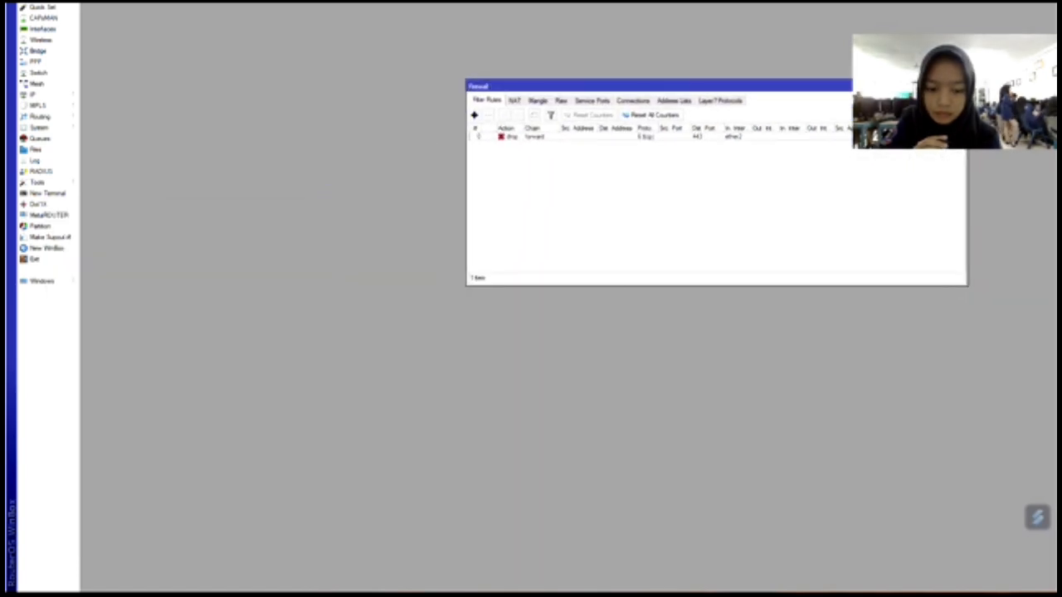
drag(367, 224, 422, 186)
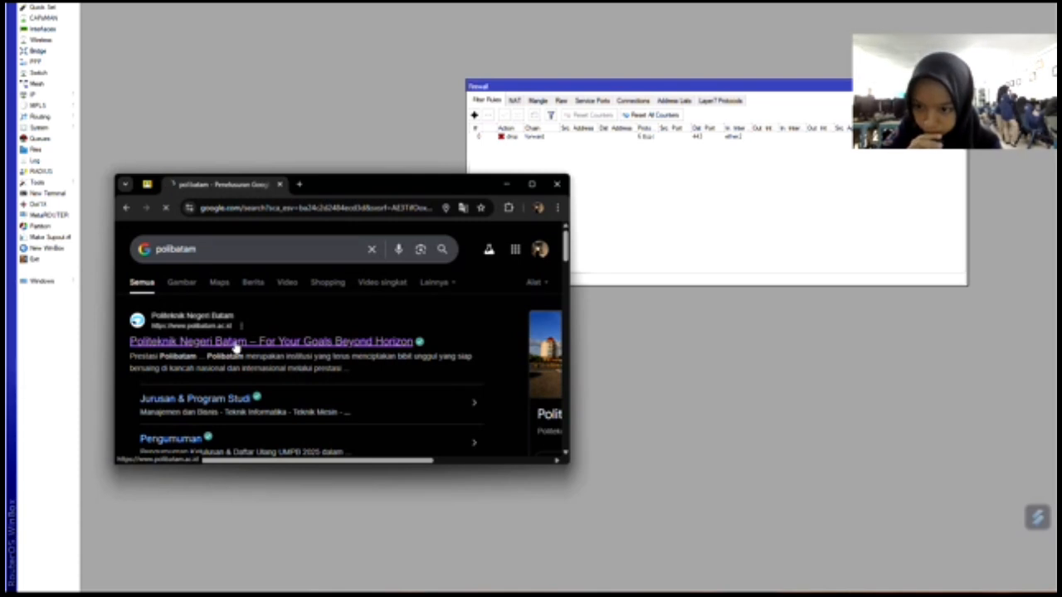
scroll(218, 336, down, 1)
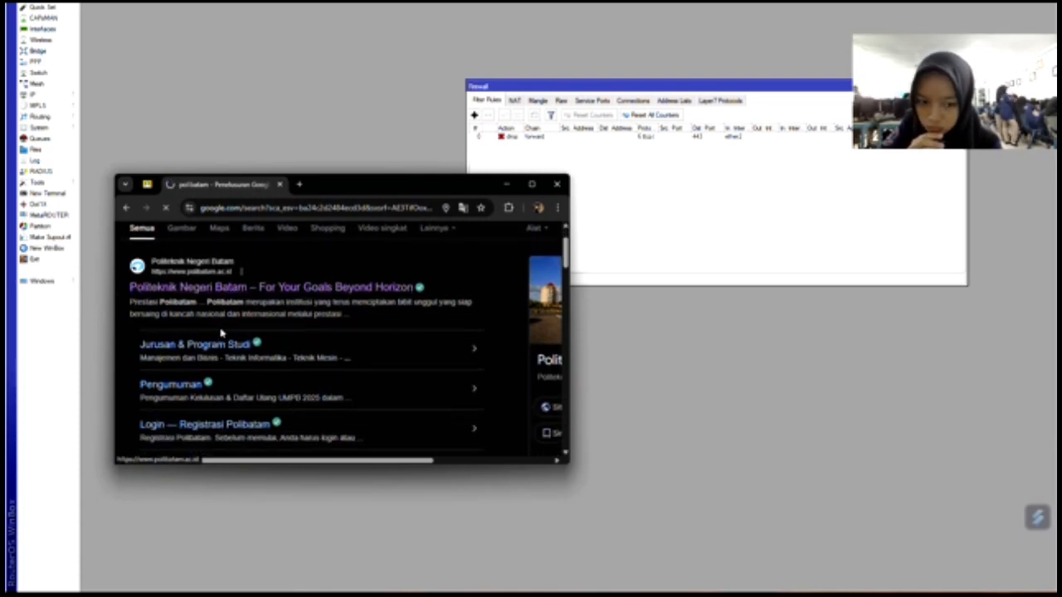
scroll(224, 330, up, 1)
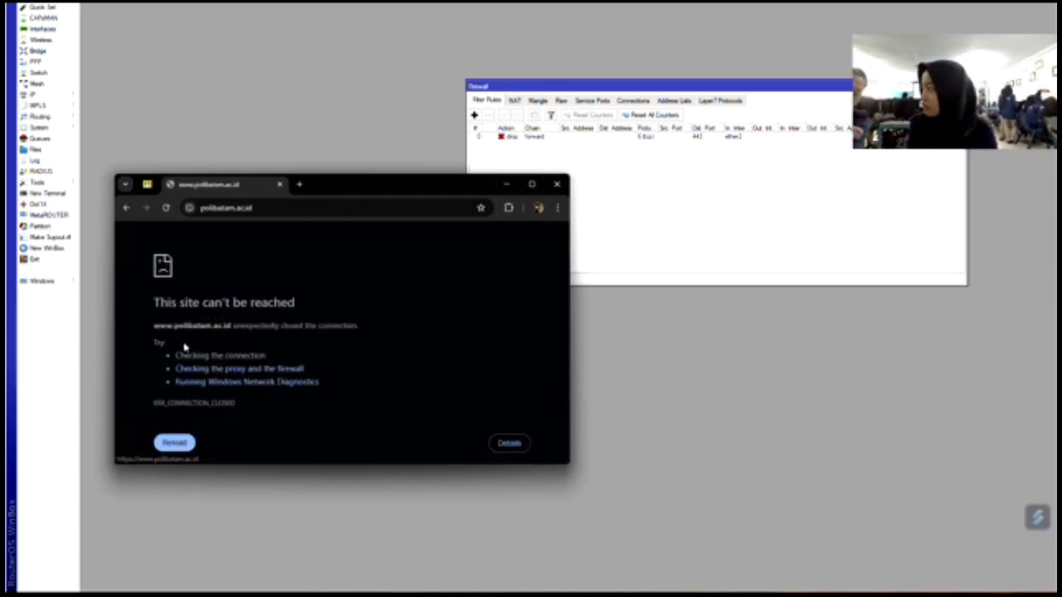
click(607, 138)
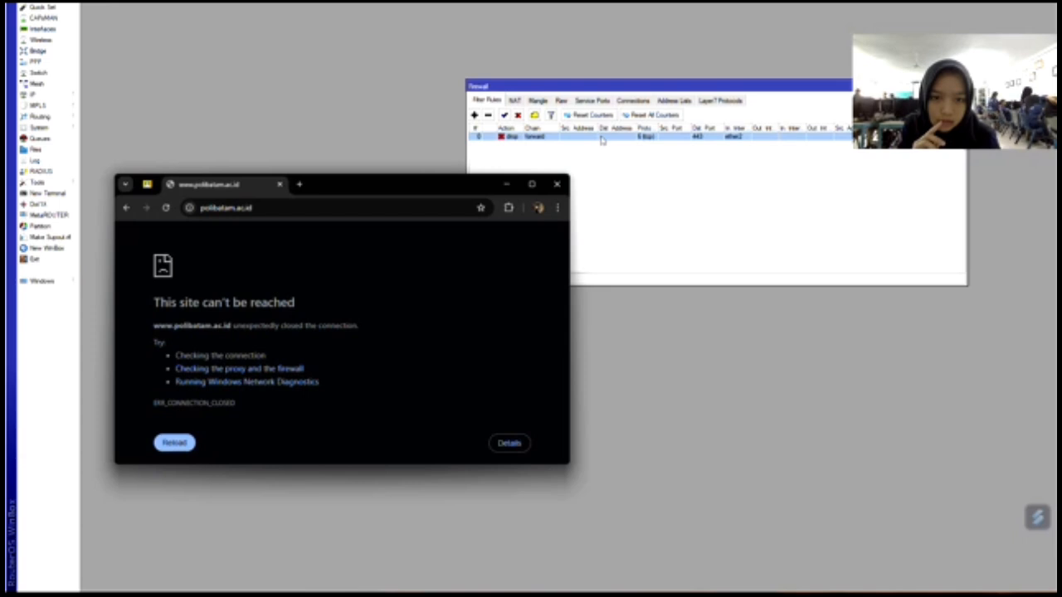
double_click(602, 138)
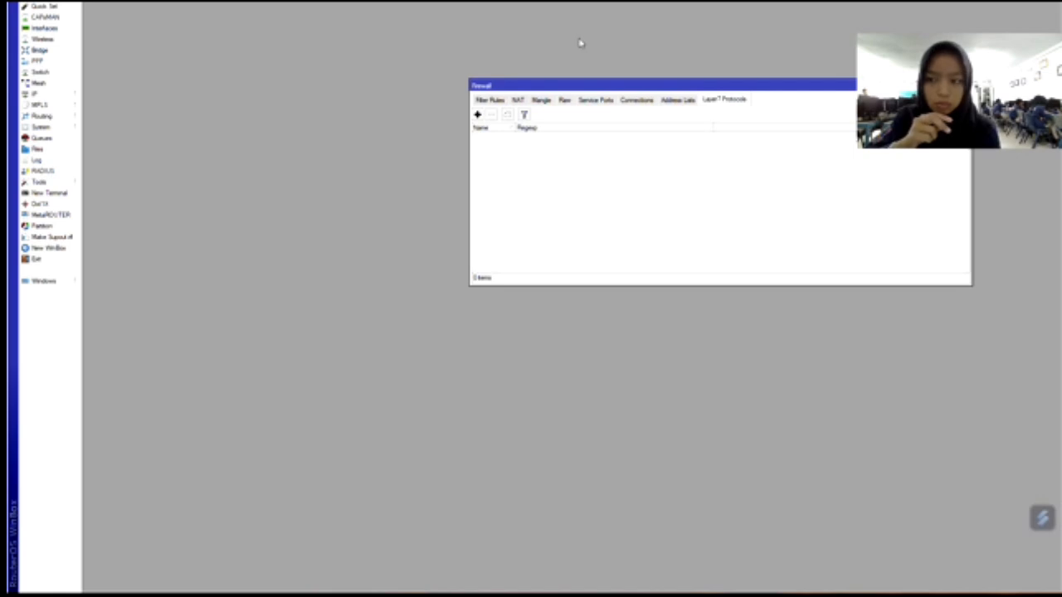
Create a Layer7 protocol 'linux.org' with a comment and a regexp matching linux.org.
click(35, 94)
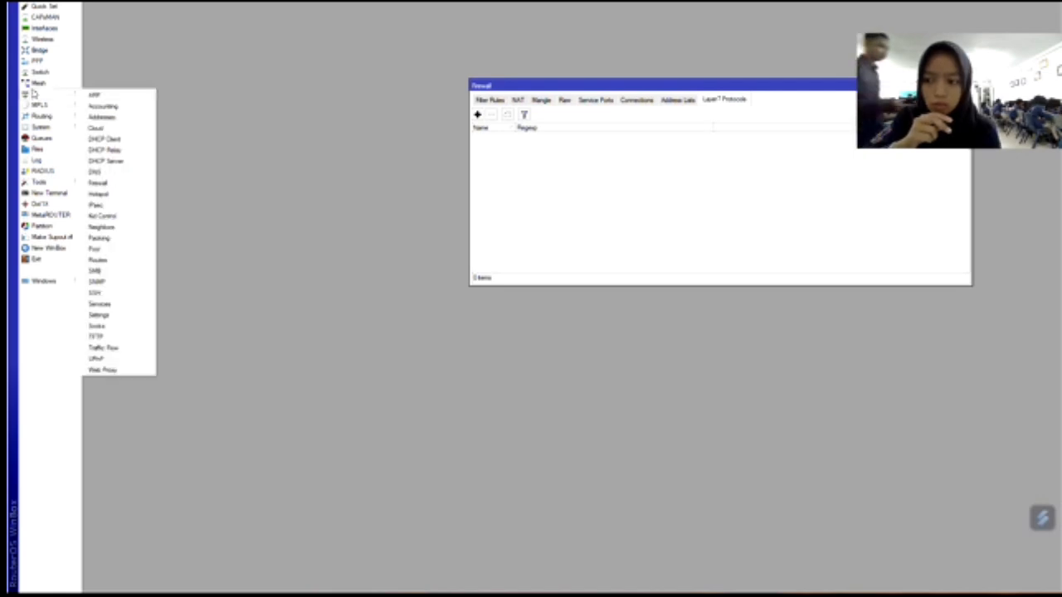
click(104, 184)
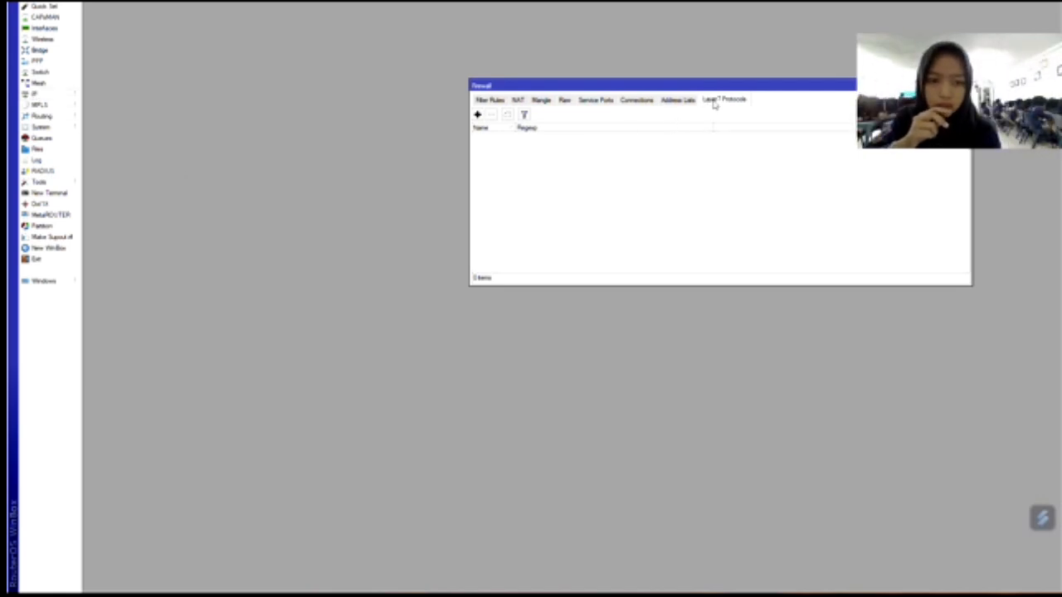
click(479, 116)
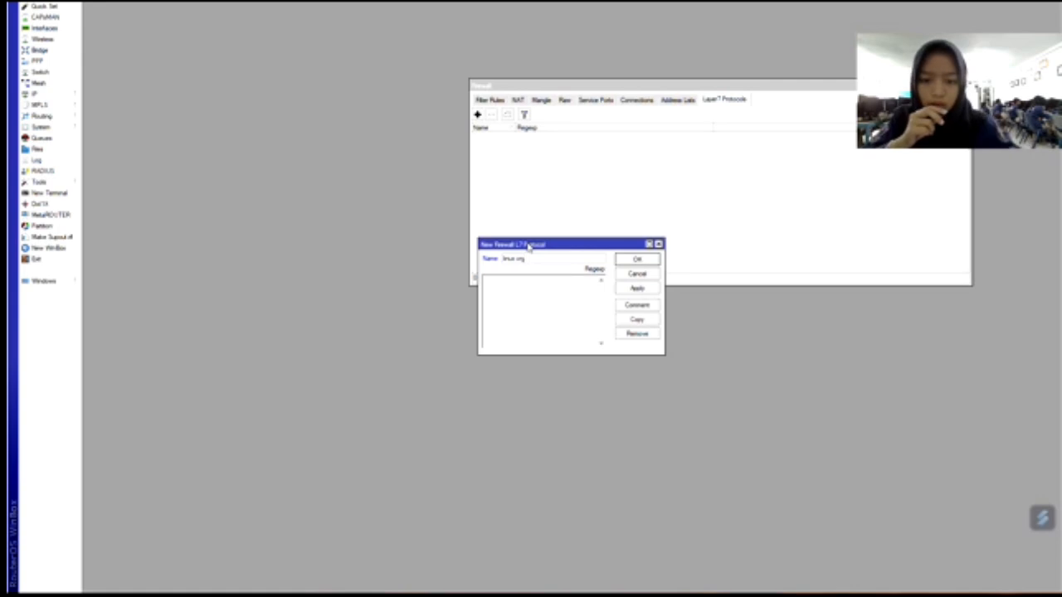
click(637, 305)
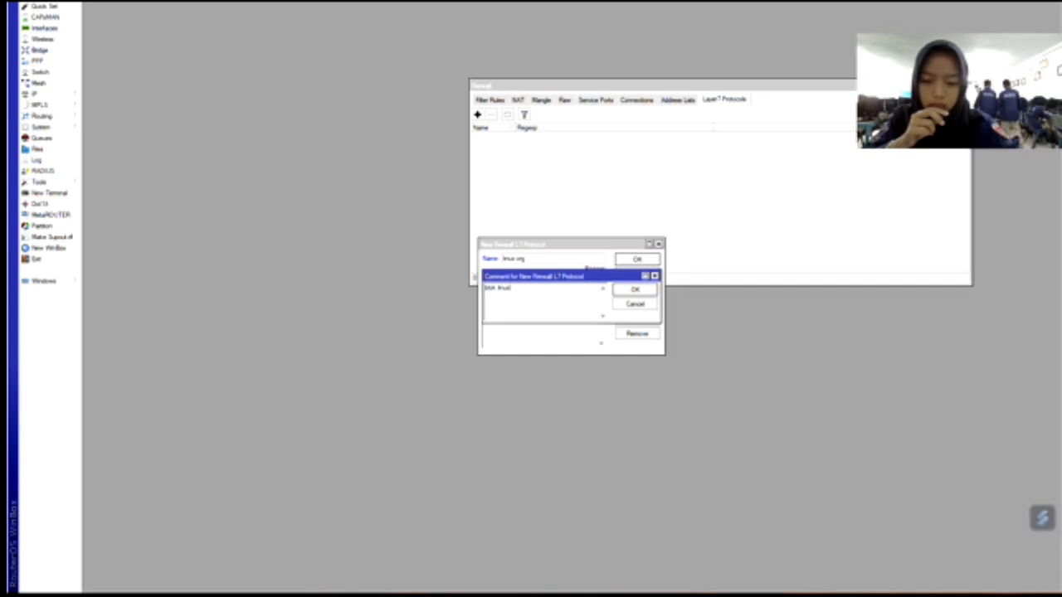
click(655, 291)
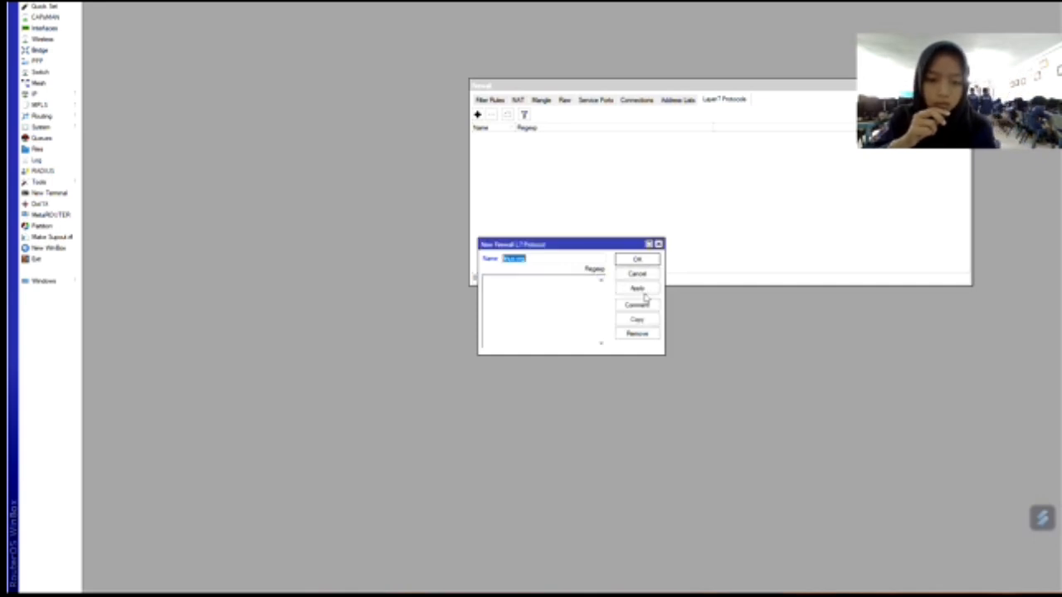
click(577, 289)
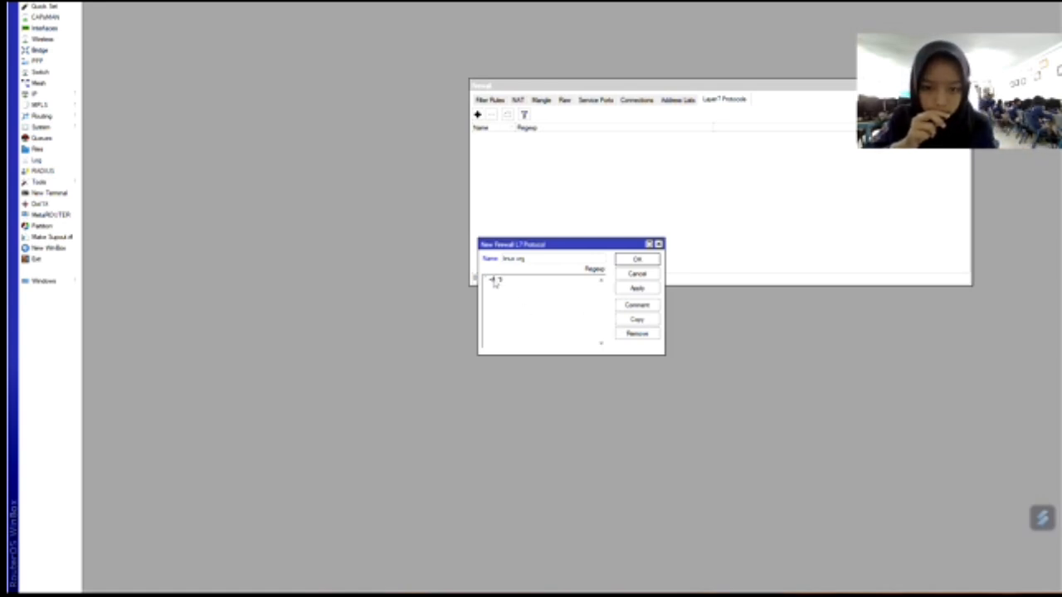
text(+)
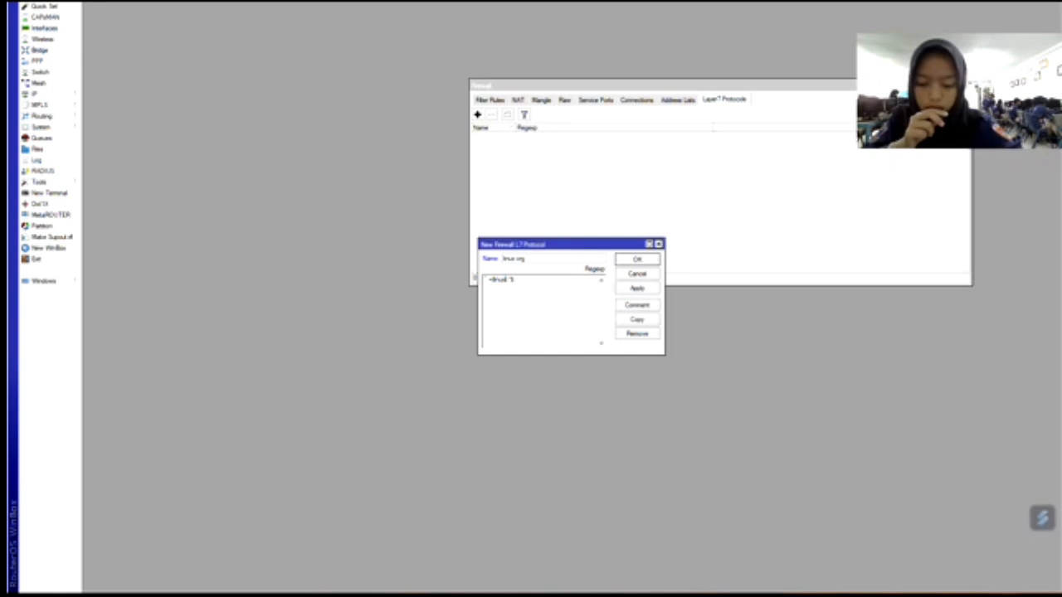
text(rg.)
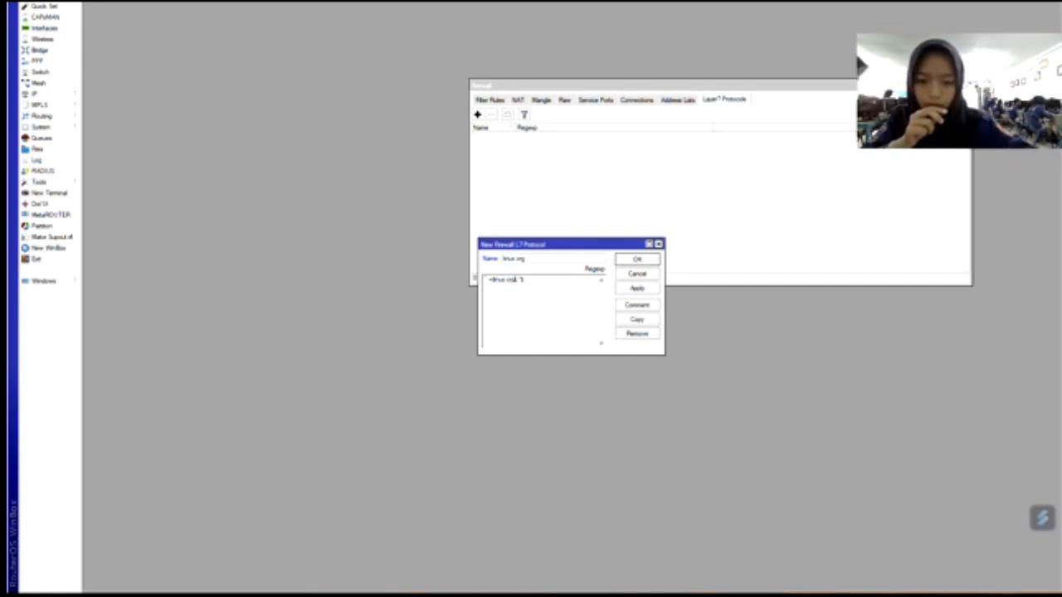
click(637, 288)
click(637, 259)
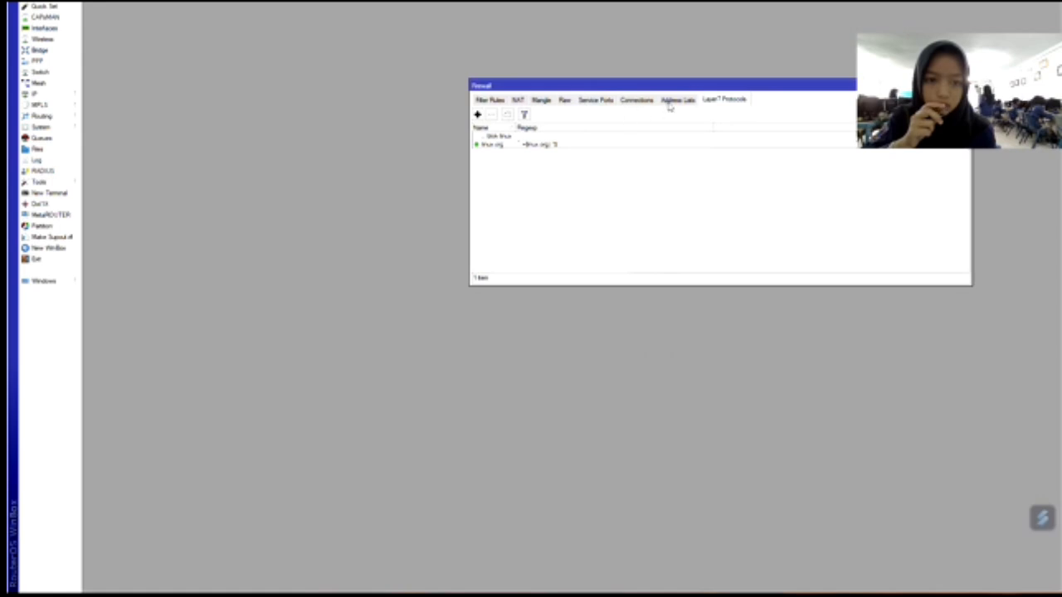
Start a new filter rule matching tcp destination port 443 arriving on ether2.
click(492, 100)
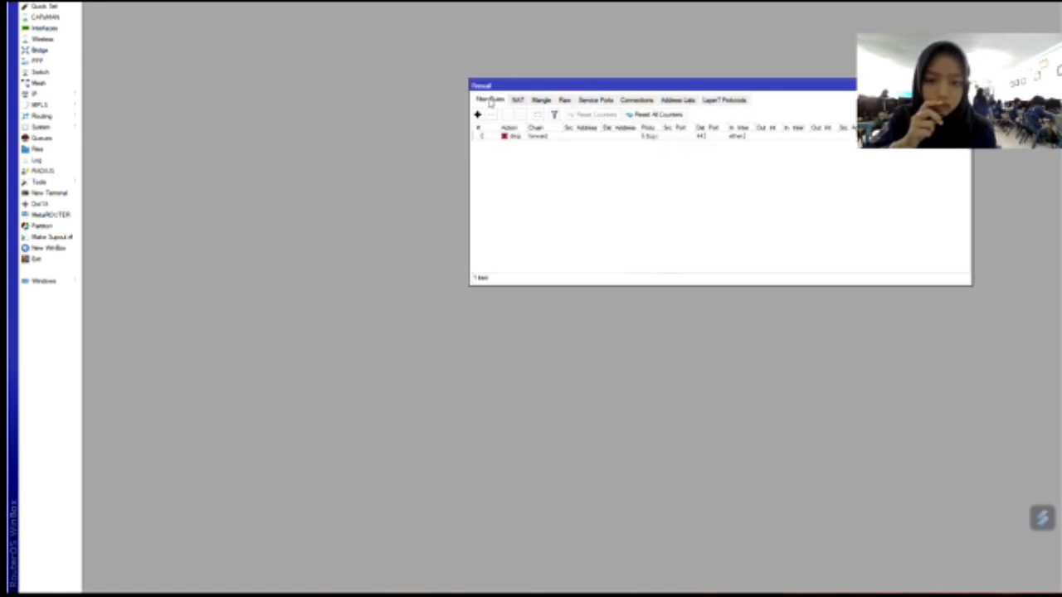
click(478, 114)
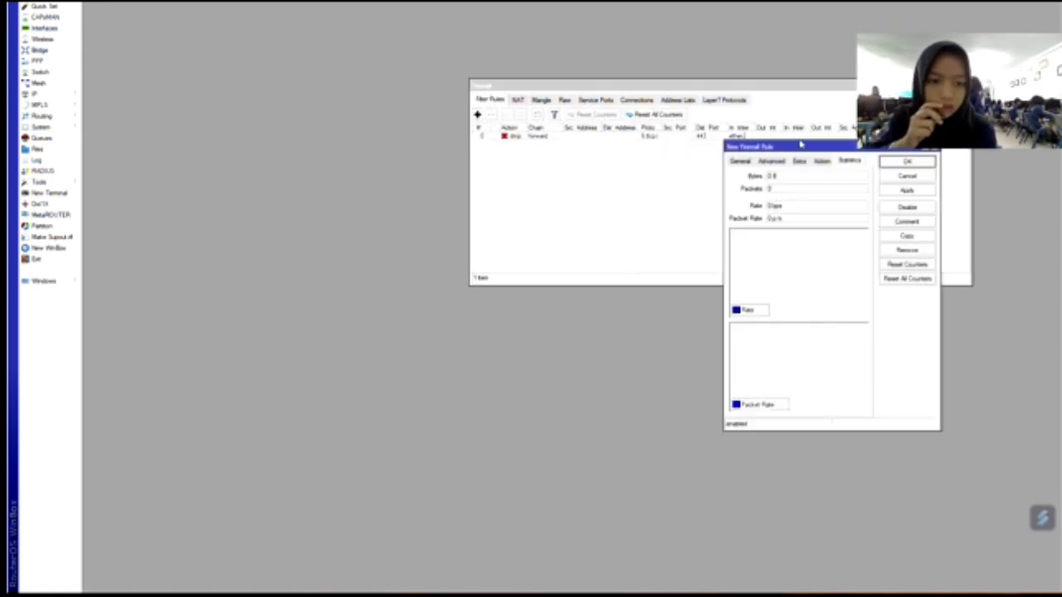
click(748, 164)
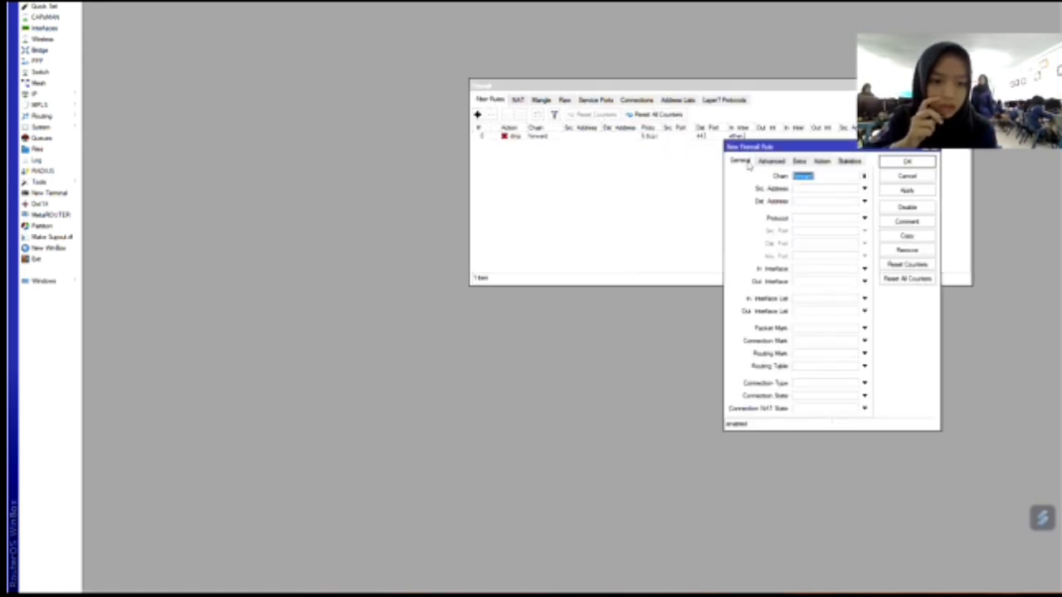
click(863, 218)
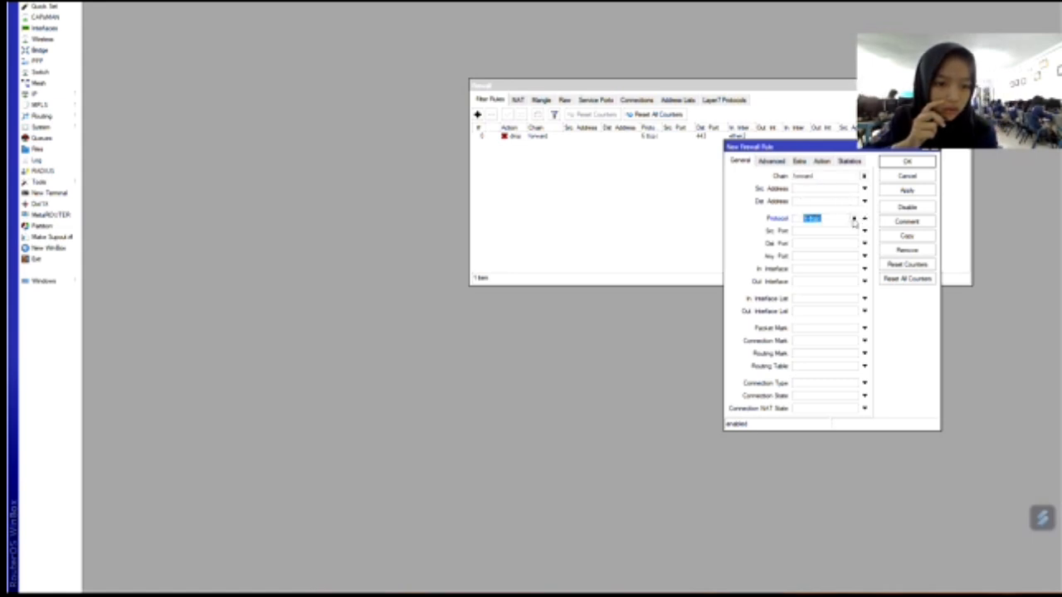
click(809, 244)
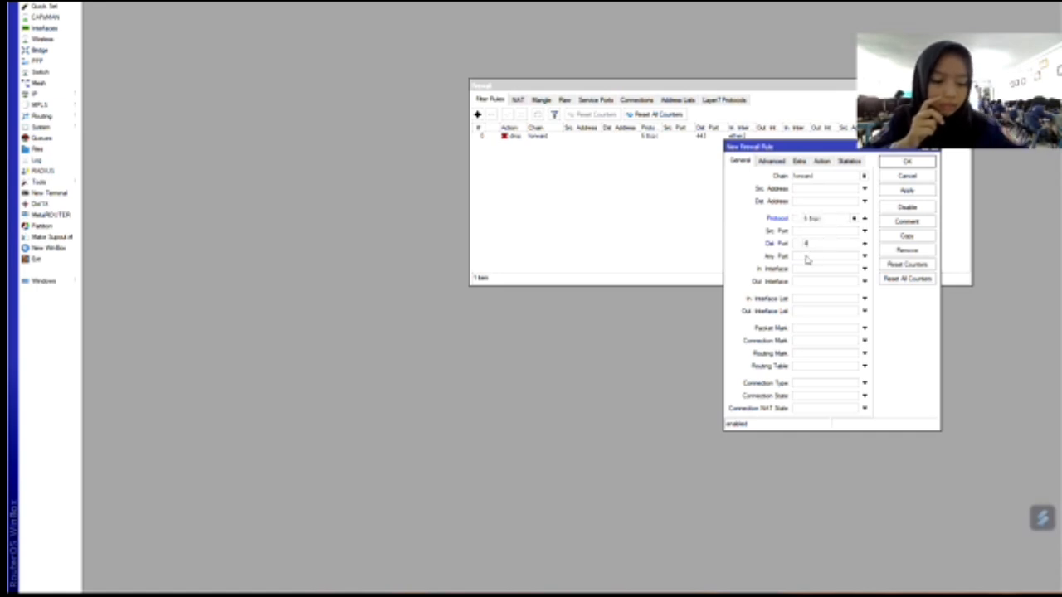
click(864, 269)
click(854, 270)
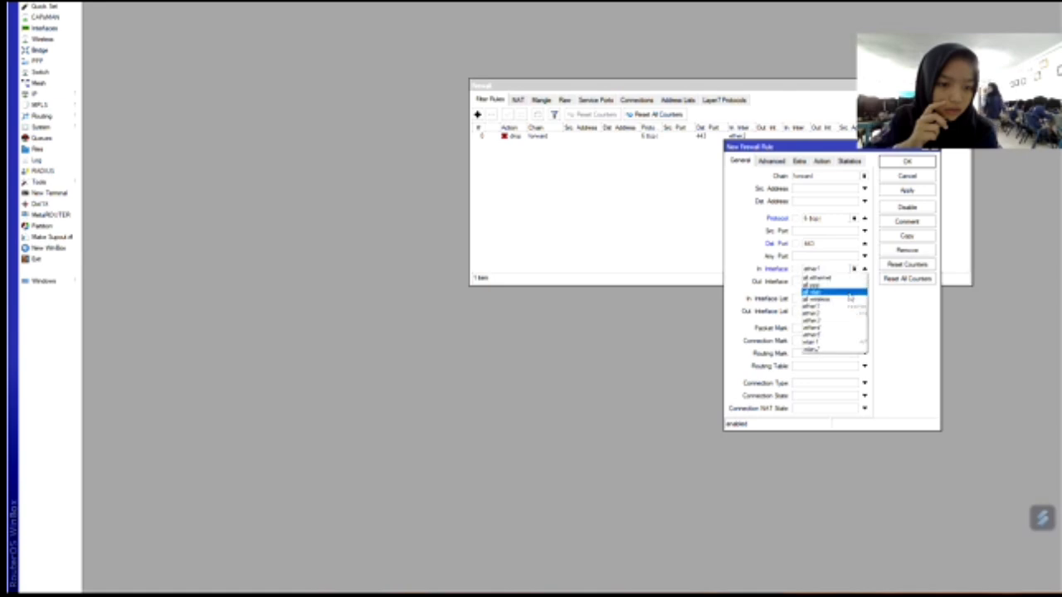
click(850, 315)
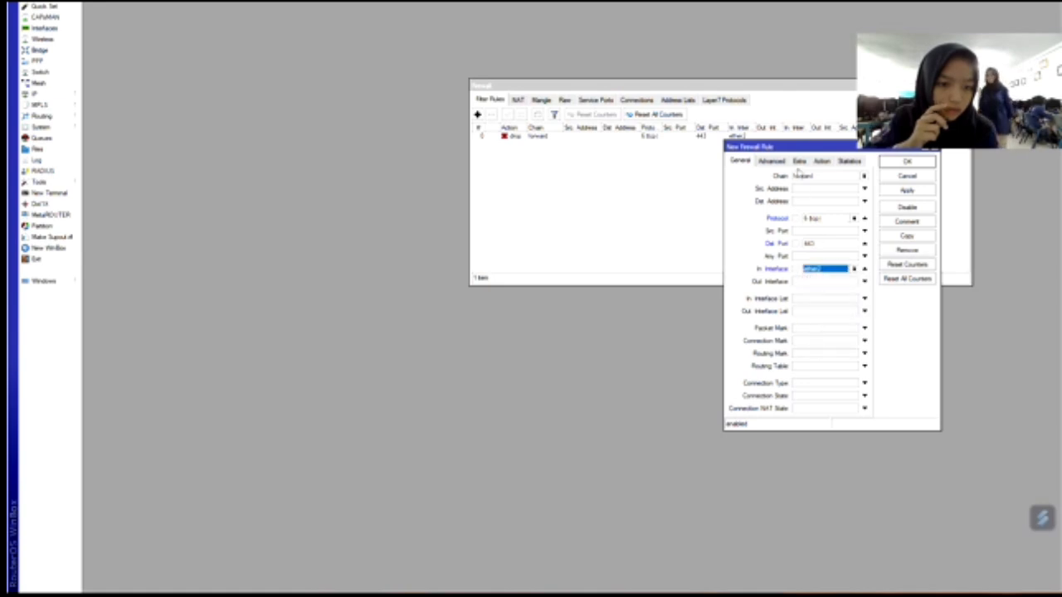
Enable the rule's Layer7 protocol match, set its action to drop, and save it.
click(780, 161)
click(806, 207)
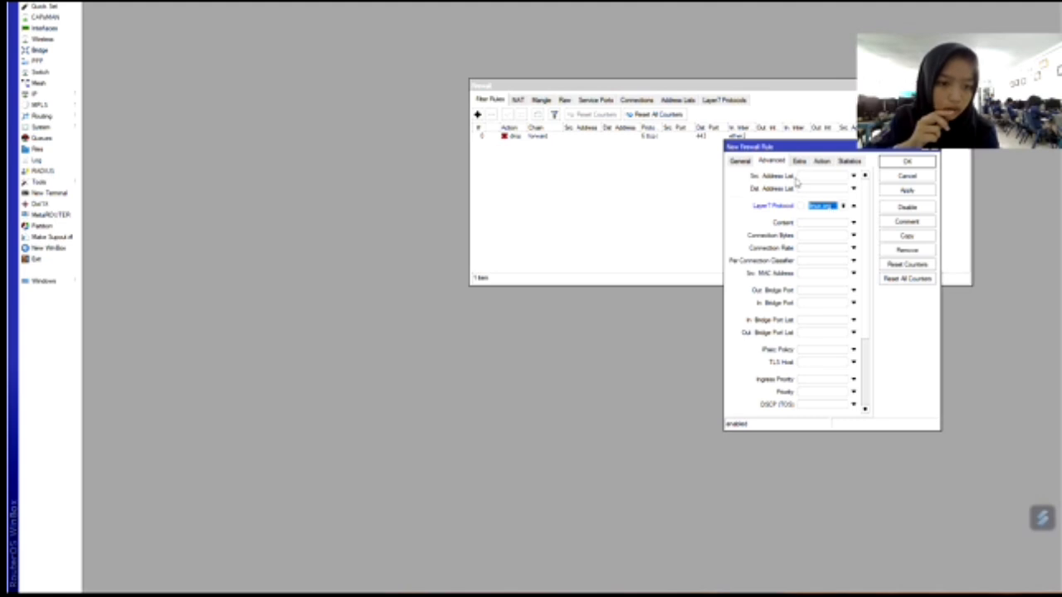
click(822, 161)
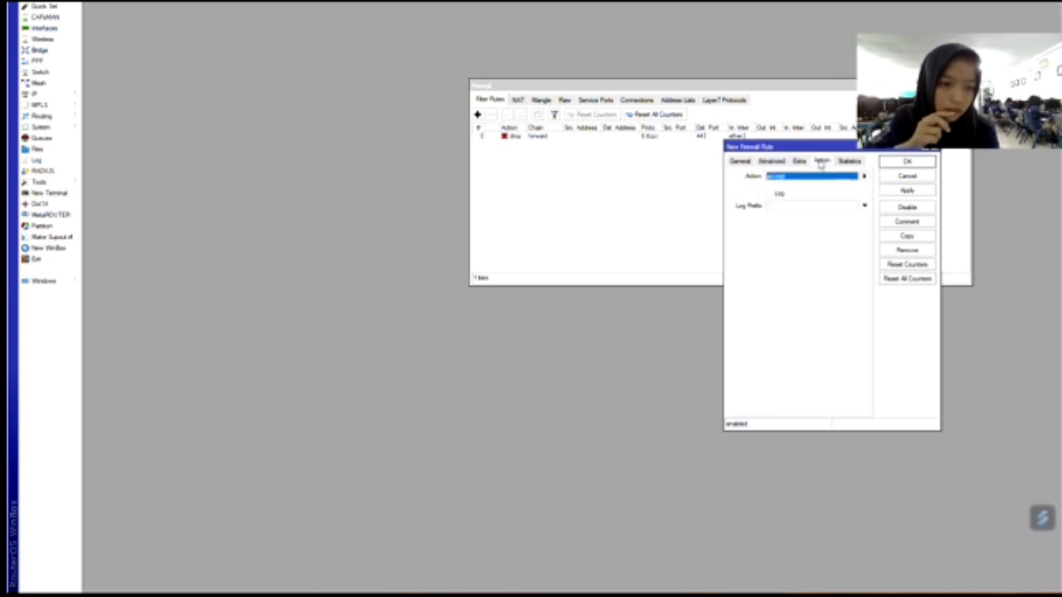
click(862, 177)
click(837, 205)
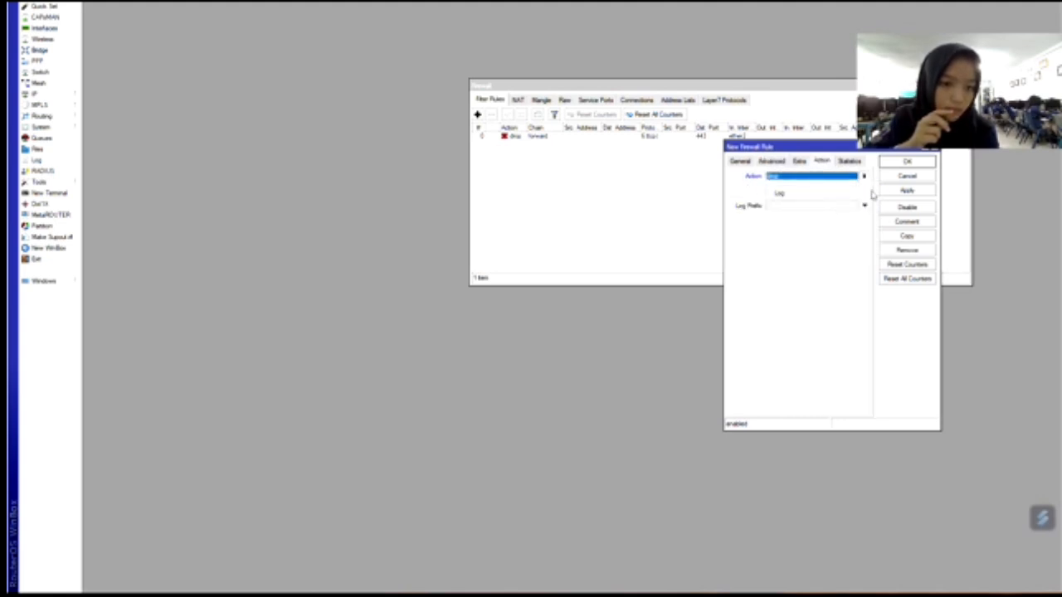
click(906, 191)
click(906, 163)
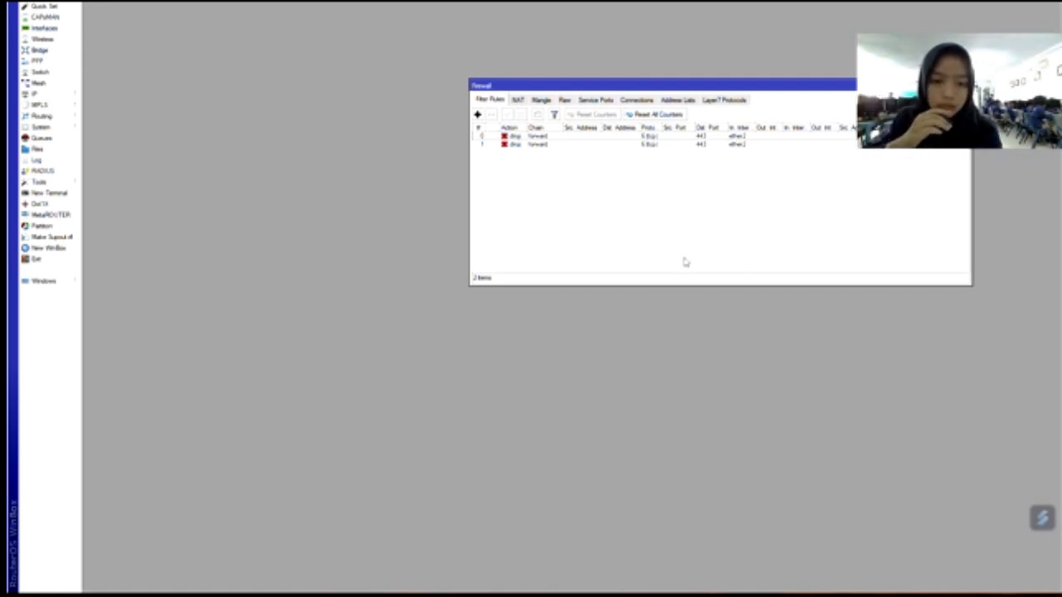
Open the second rule's statistics, which show 0 B and 0 packets.
double_click(636, 145)
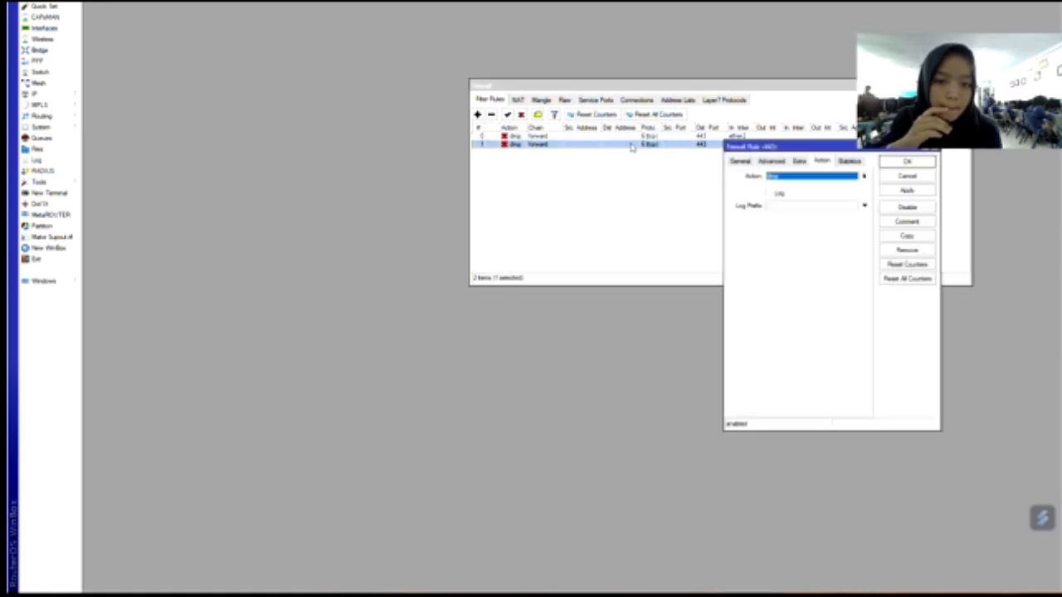
click(850, 163)
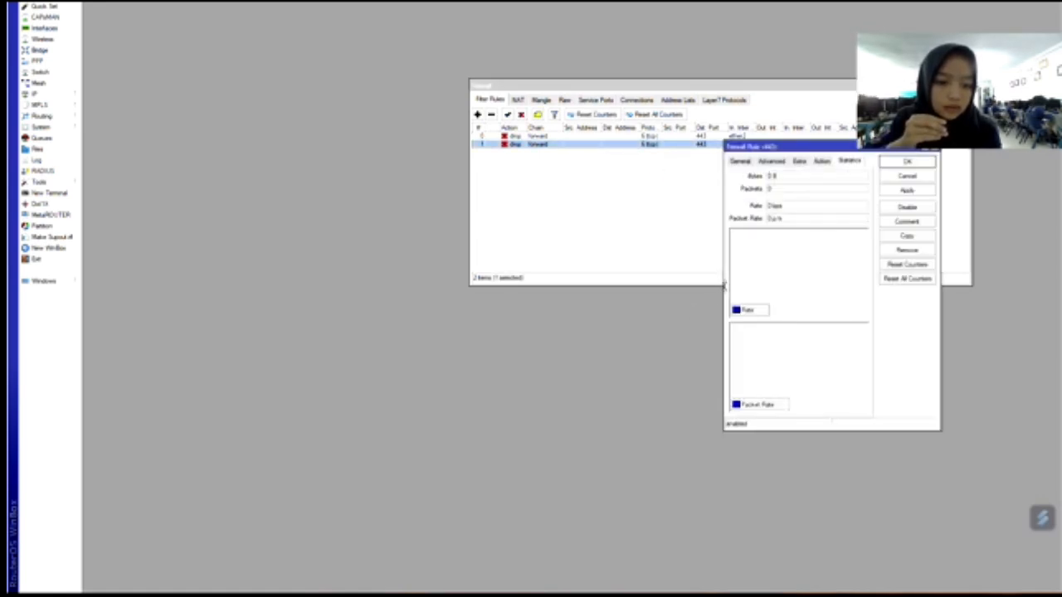
drag(724, 286, 516, 286)
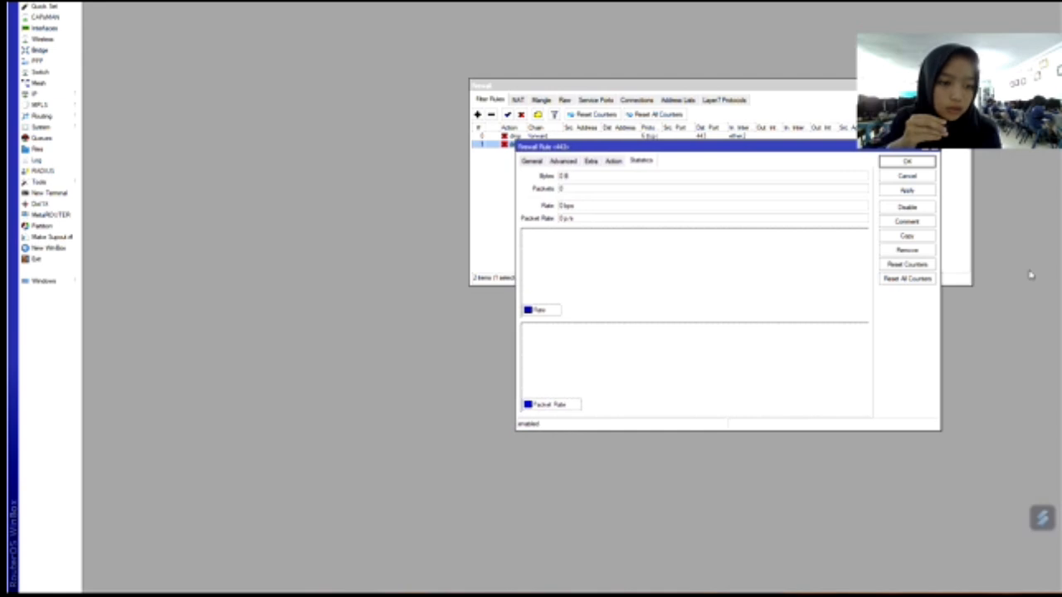
Launch Chrome from the Start menu and search Google for the 'linux' suggestion.
drag(941, 258, 1037, 258)
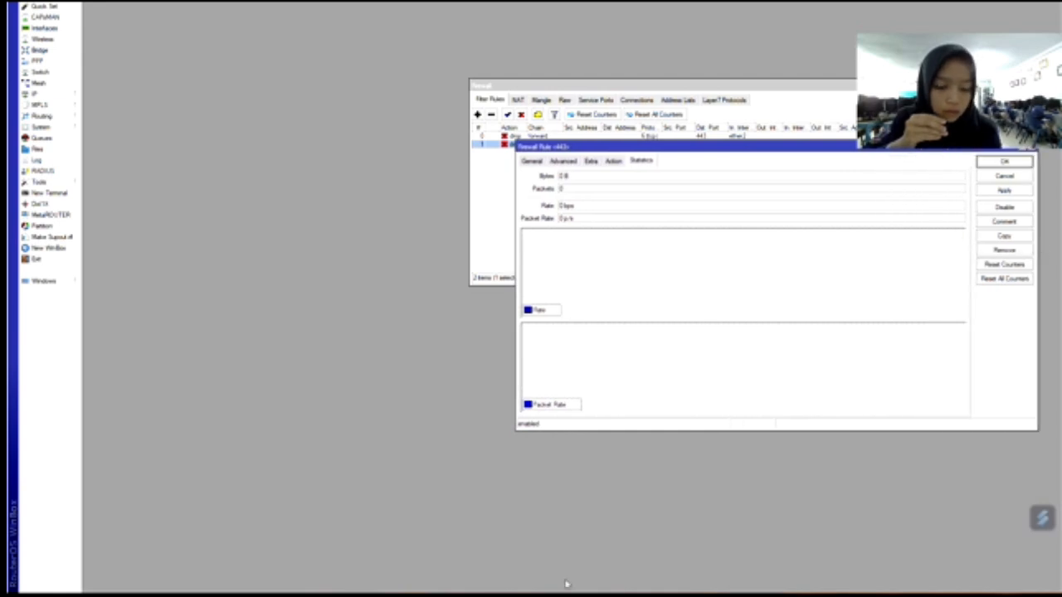
key(super)
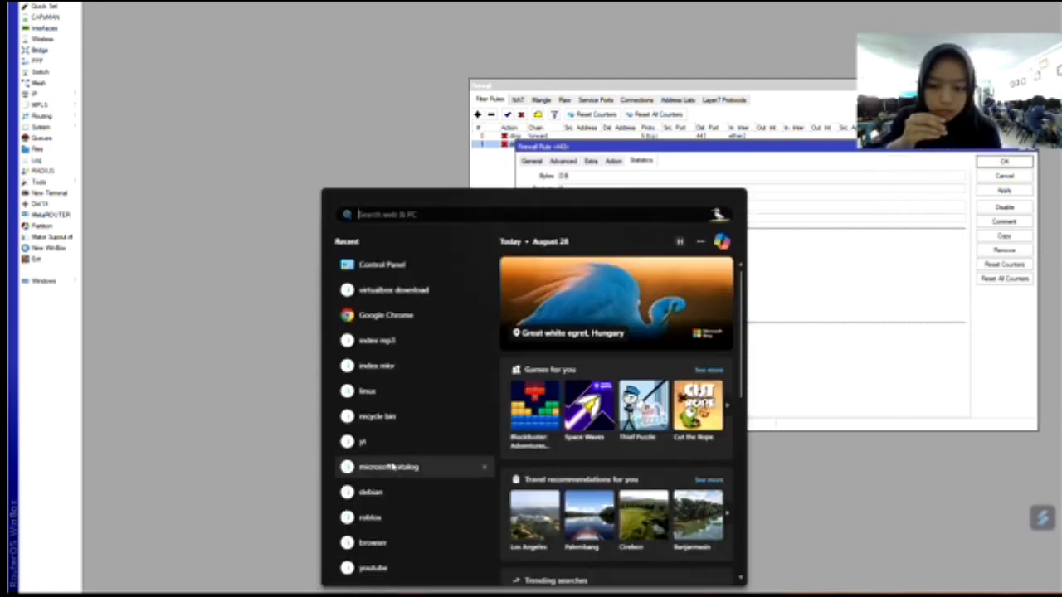
click(382, 310)
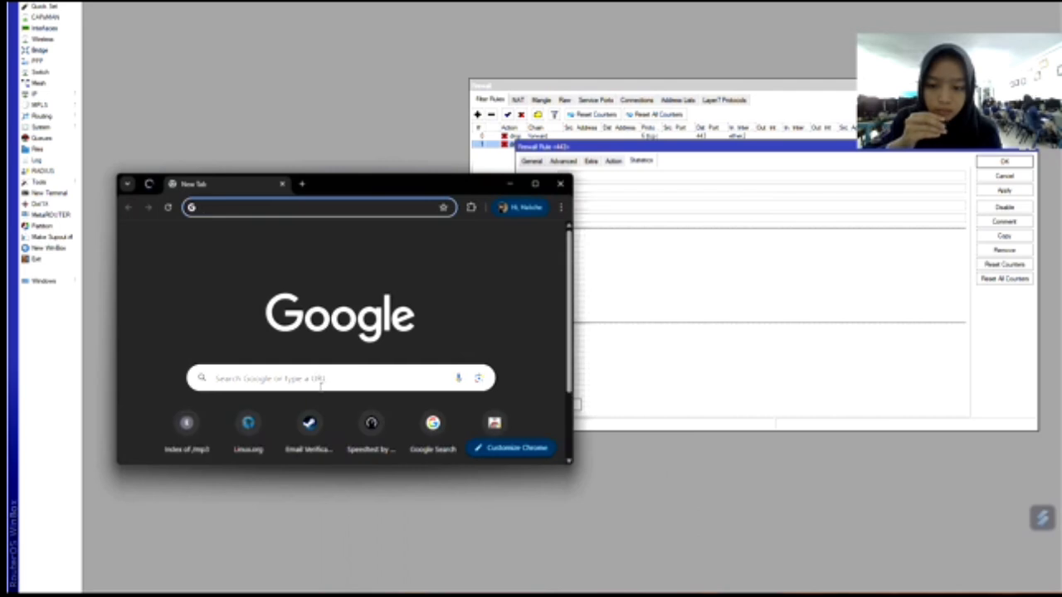
click(321, 378)
click(301, 449)
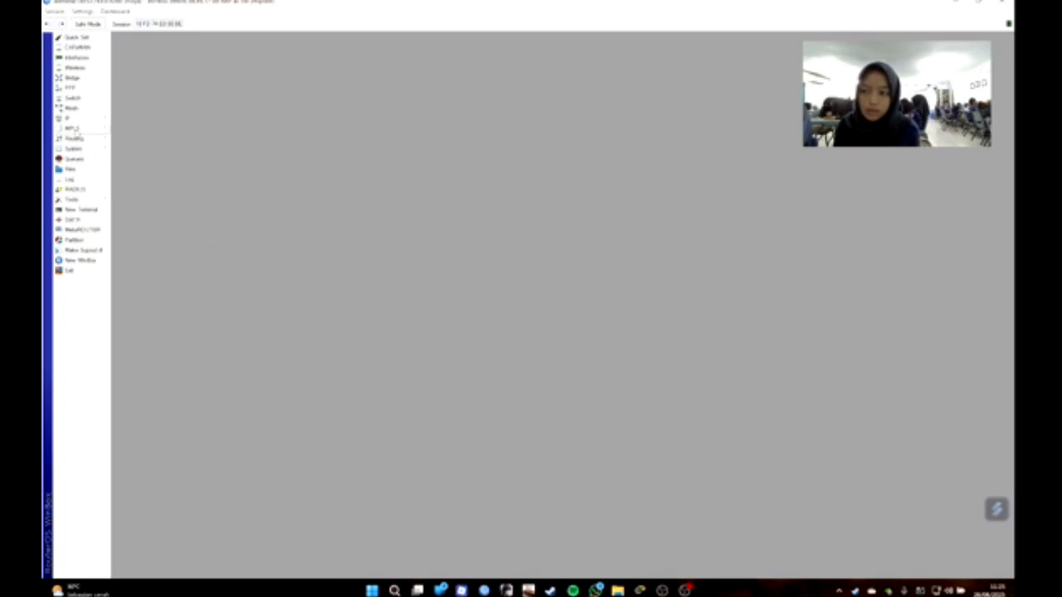
Run Hotspot Setup on the chosen interface, accepting address and pool, until a certificate error appears.
click(78, 120)
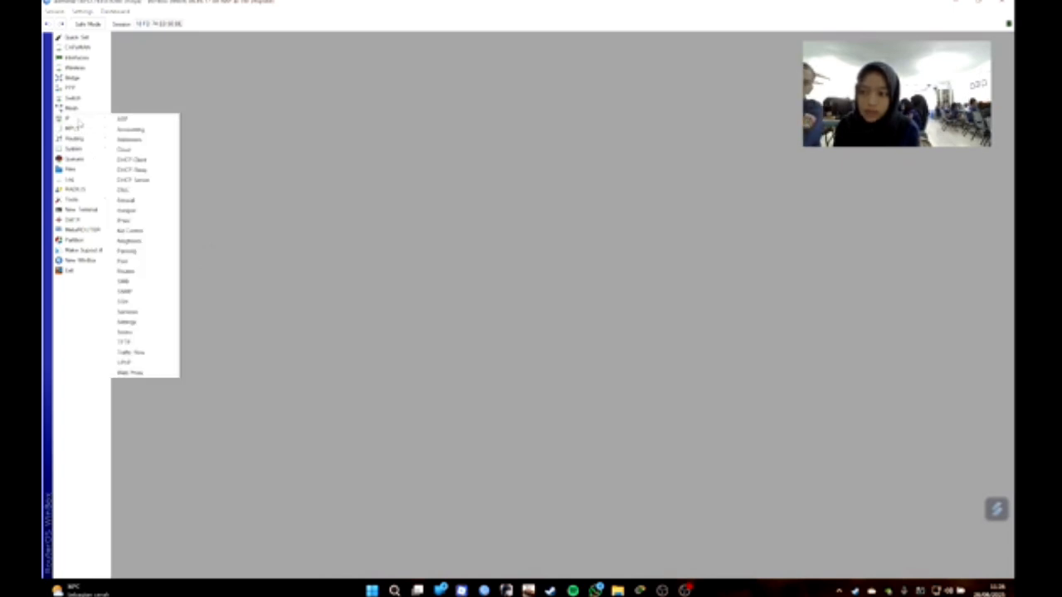
click(139, 213)
click(420, 231)
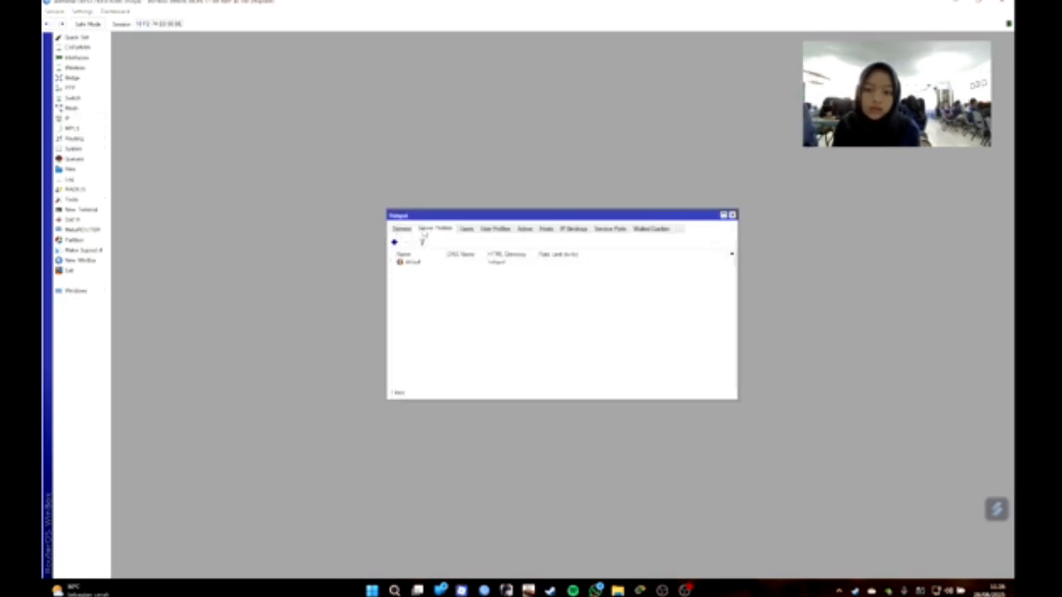
click(399, 230)
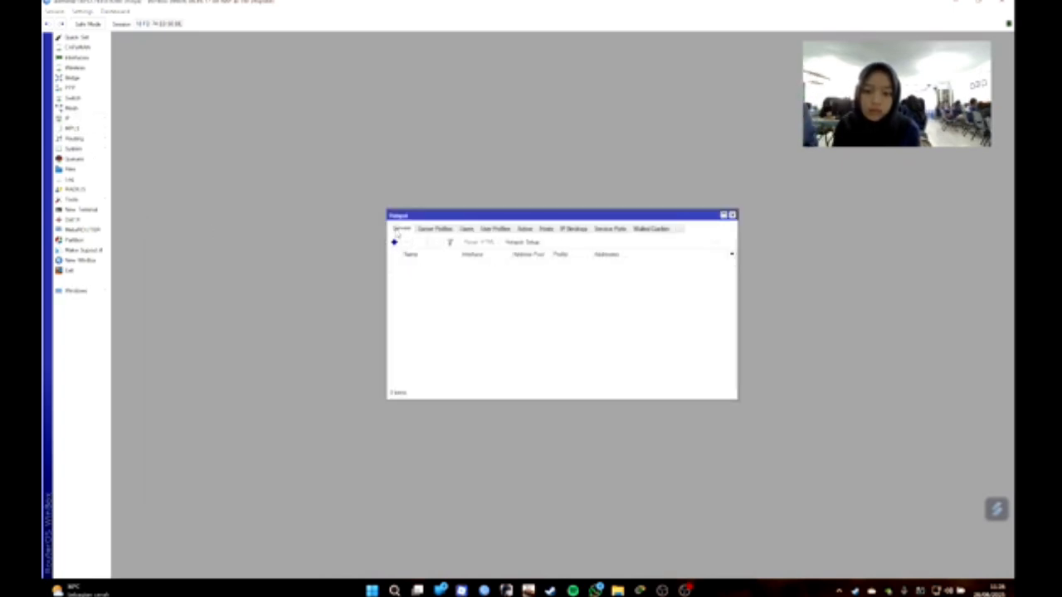
click(529, 246)
click(614, 300)
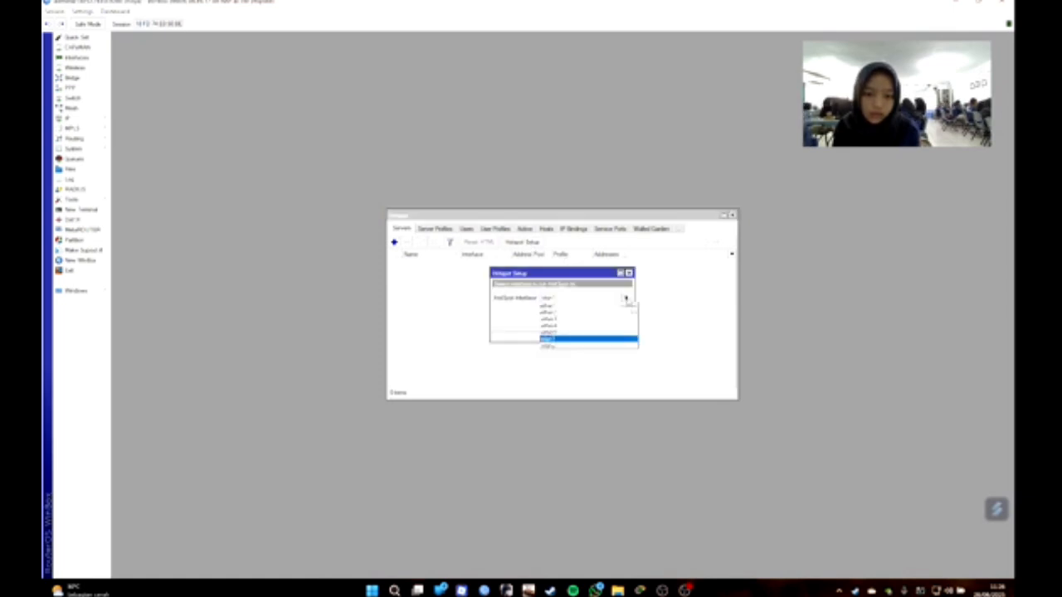
click(610, 341)
click(592, 323)
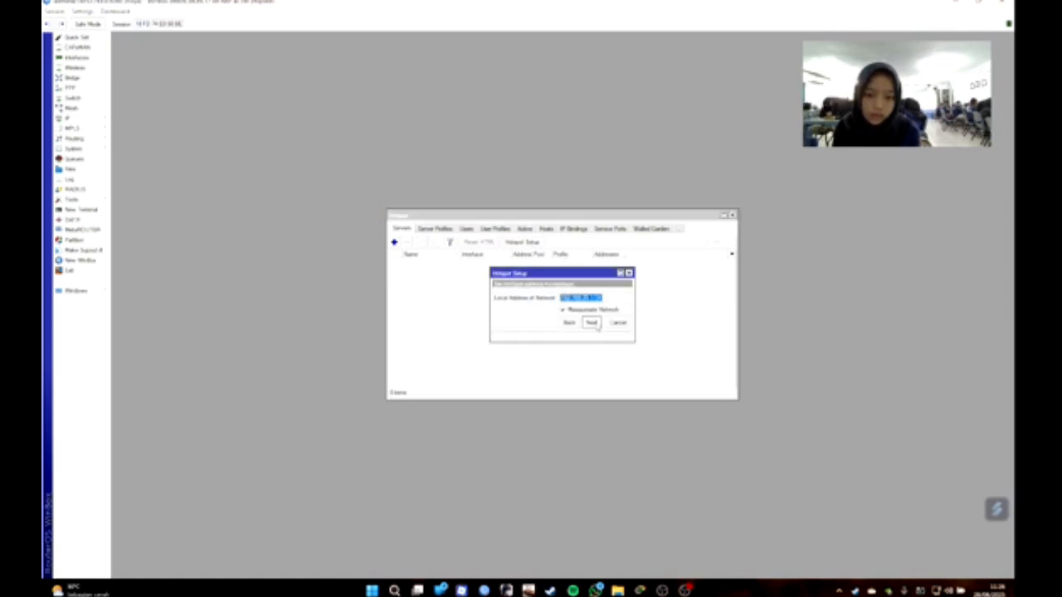
click(592, 323)
click(592, 323)
click(592, 323)
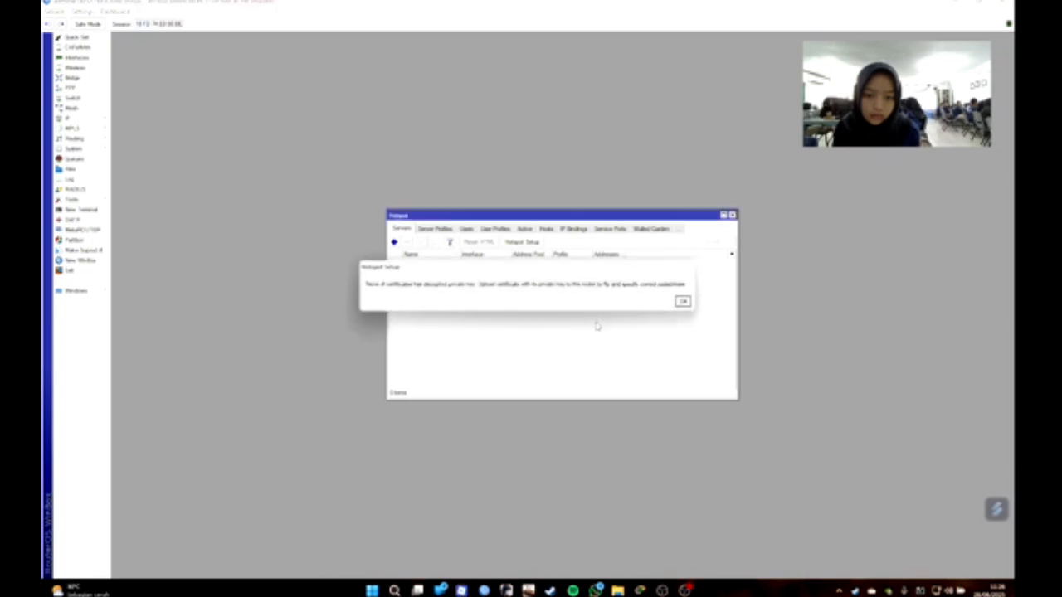
click(683, 304)
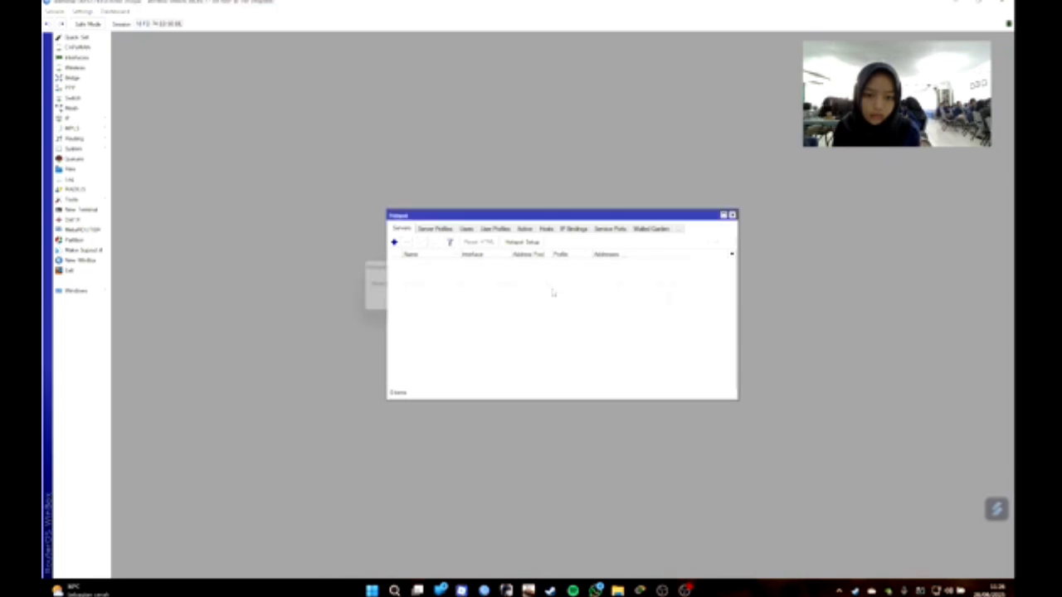
Rerun Hotspot Setup with no certificate, accepting the DNS name and creating the local user.
click(523, 242)
click(627, 299)
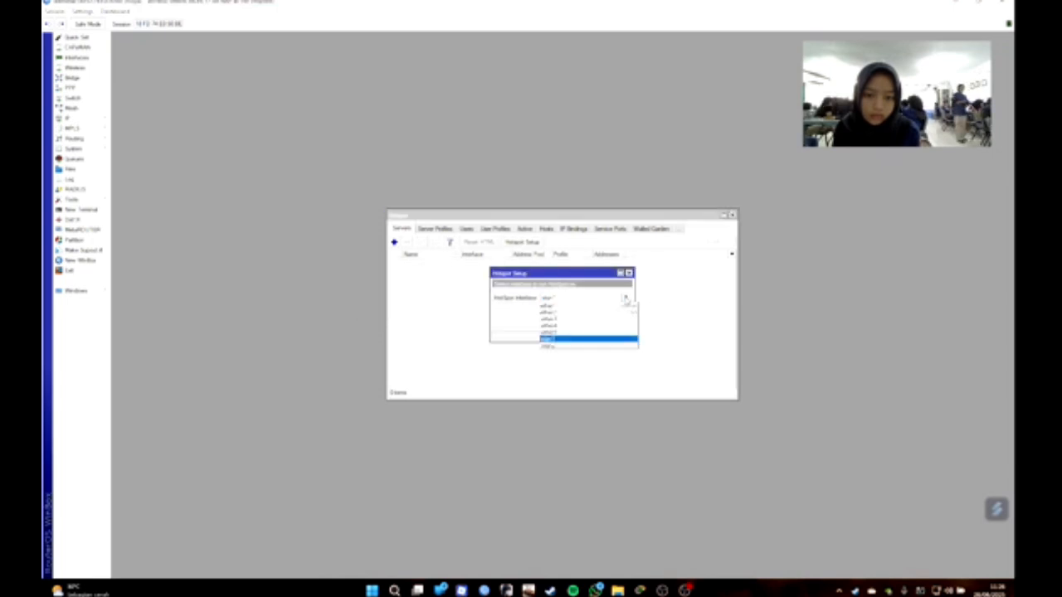
click(573, 332)
click(592, 323)
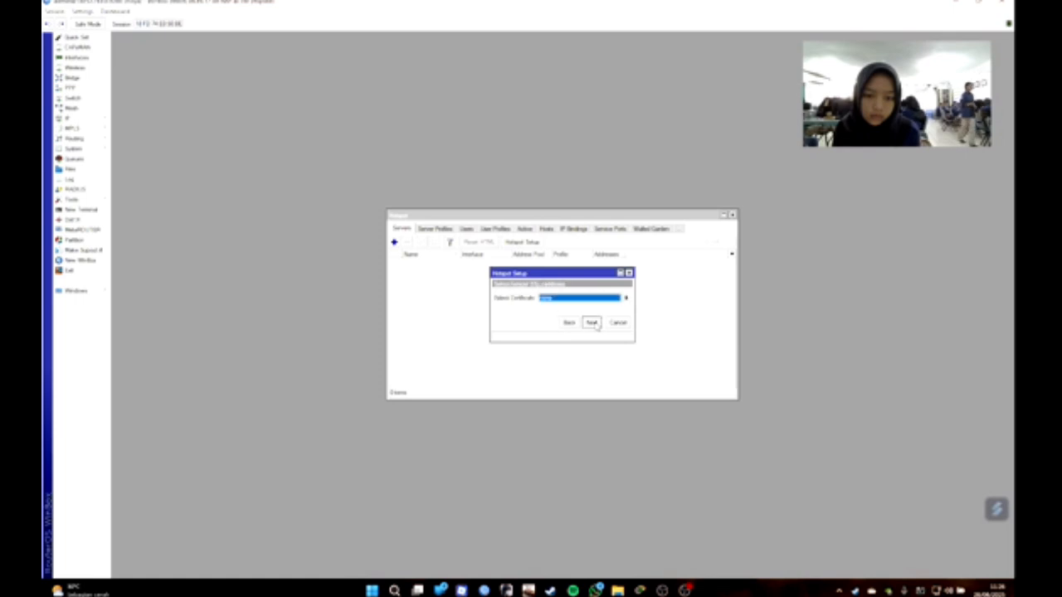
click(591, 323)
click(591, 323)
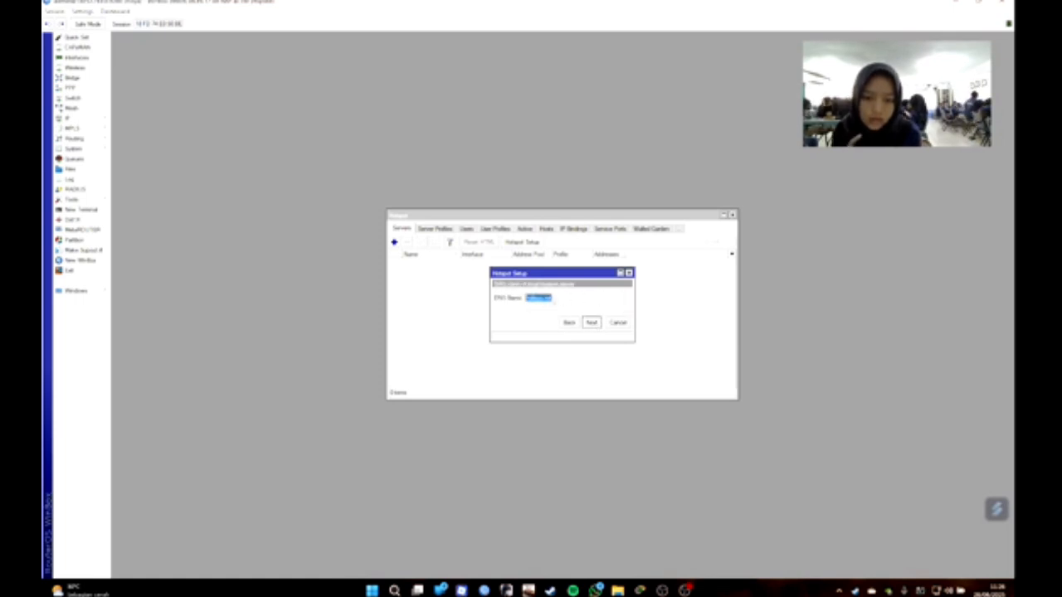
click(590, 322)
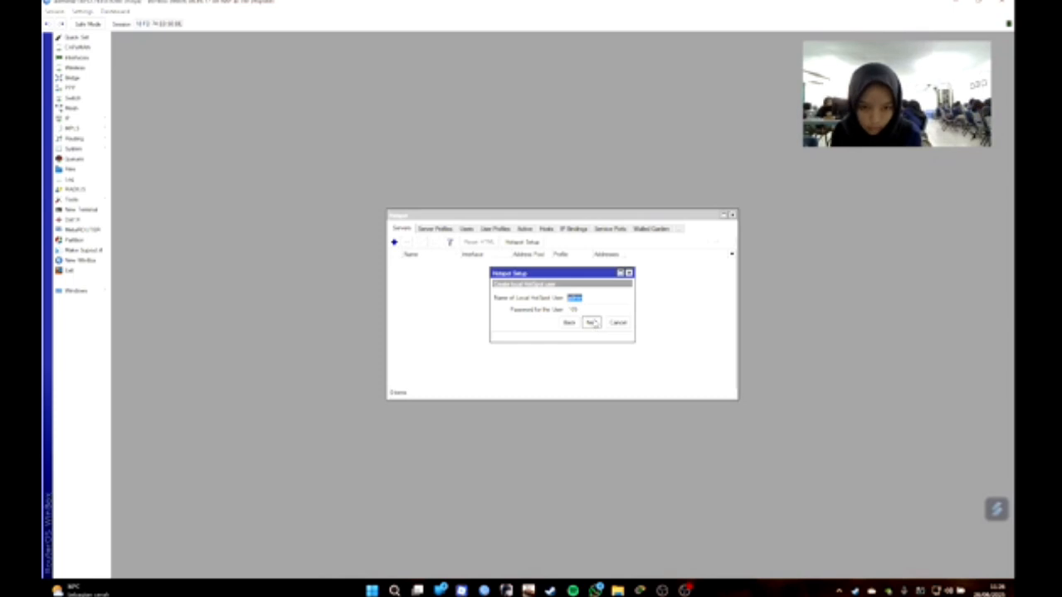
click(592, 322)
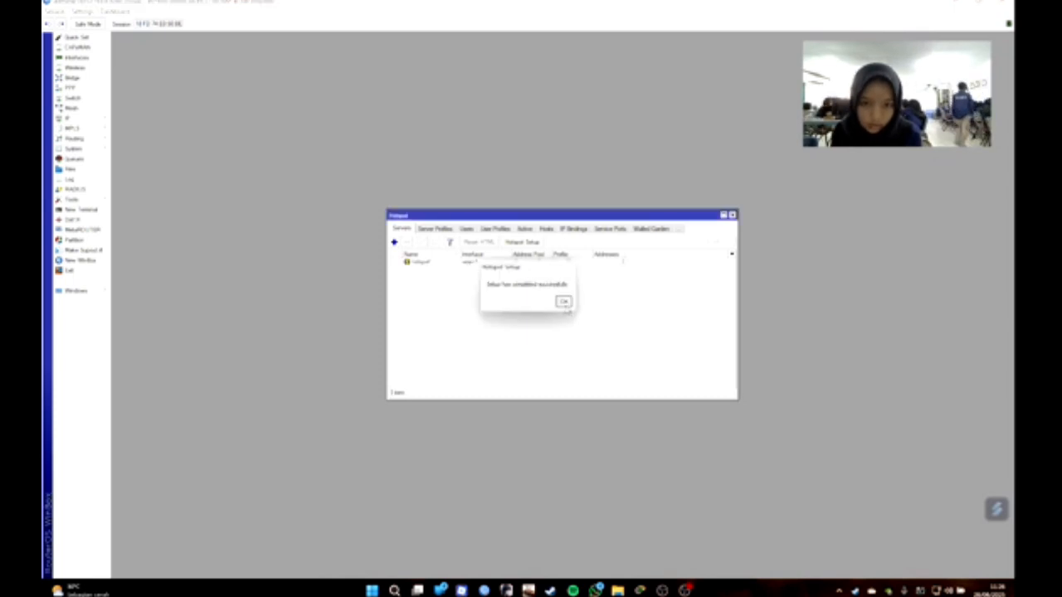
click(563, 301)
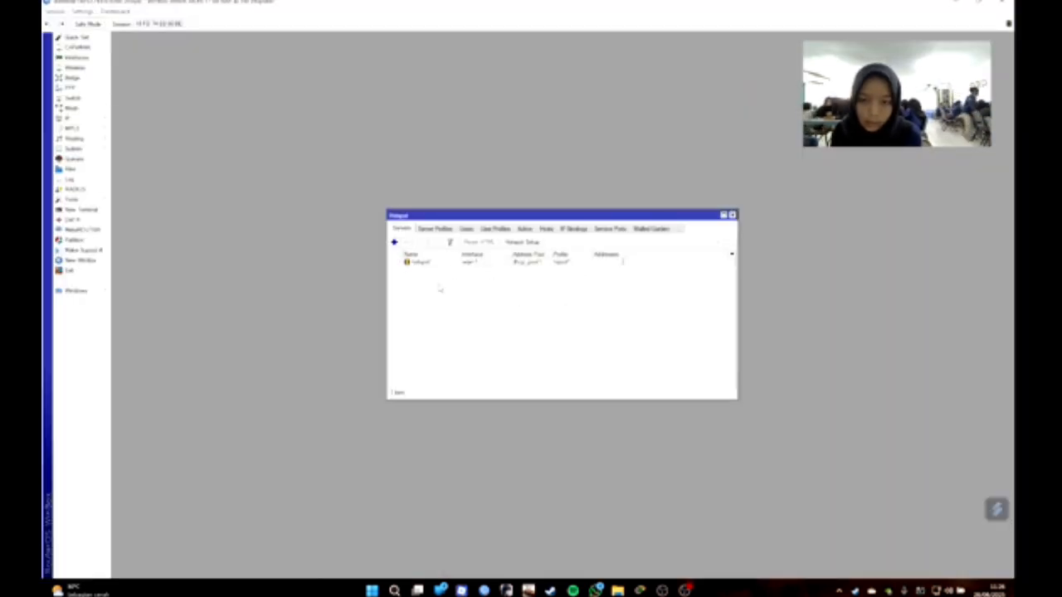
Make the new hotspot server profile authenticate through RADIUS.
click(429, 234)
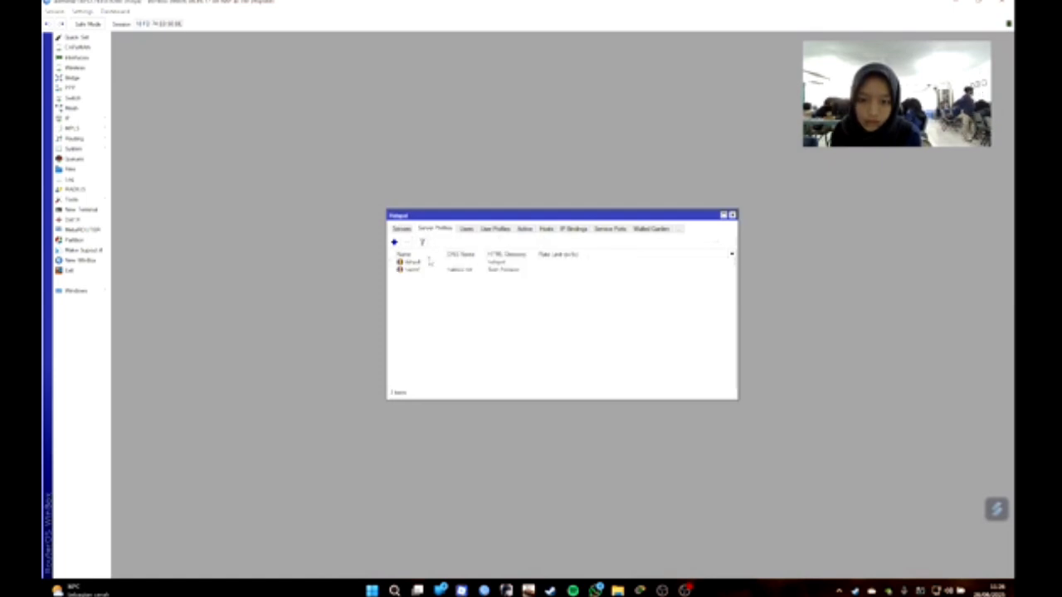
double_click(434, 272)
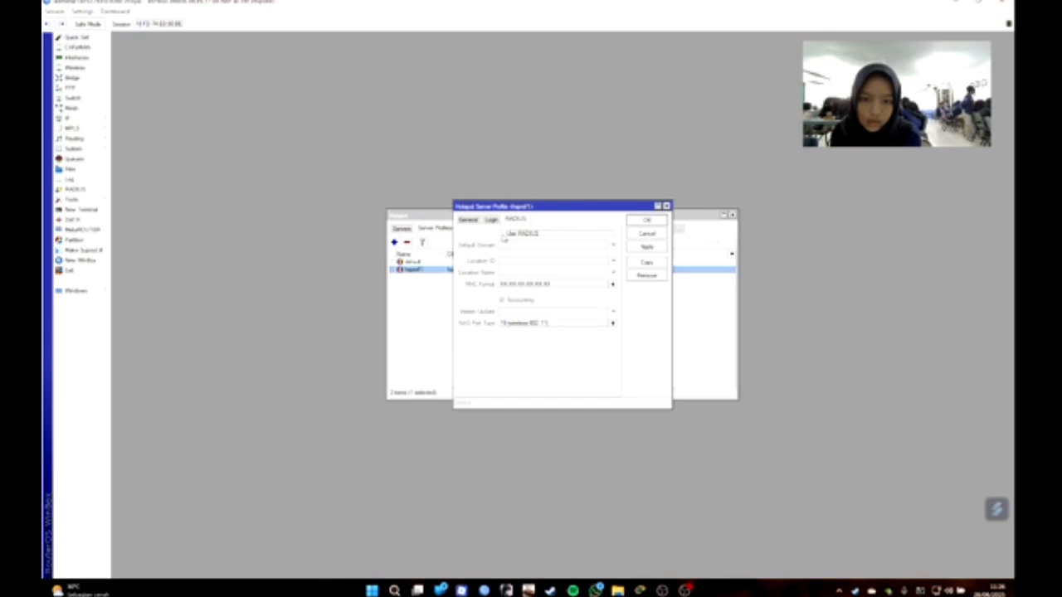
click(502, 235)
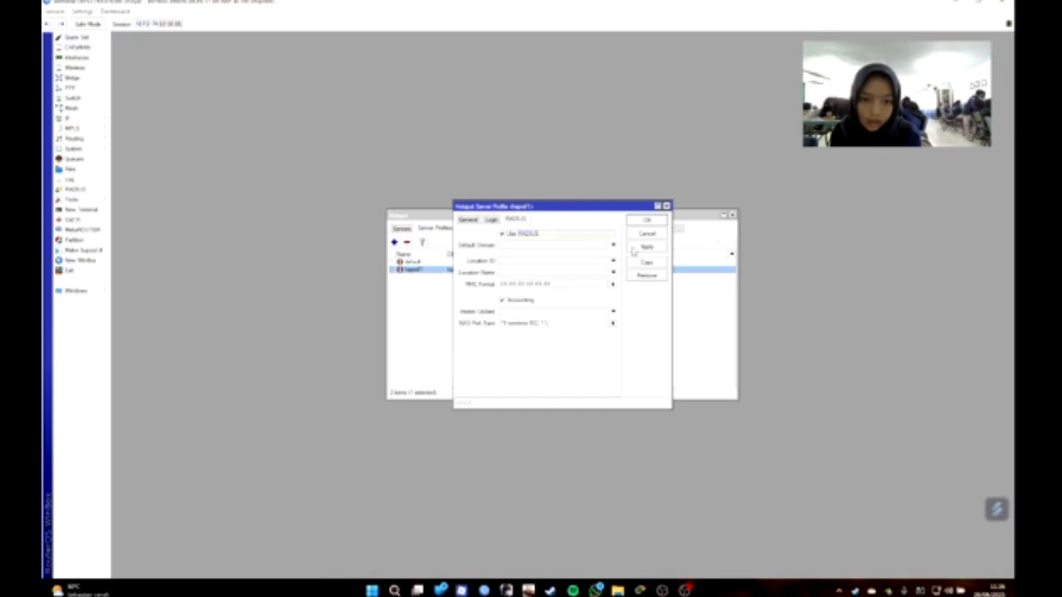
click(646, 220)
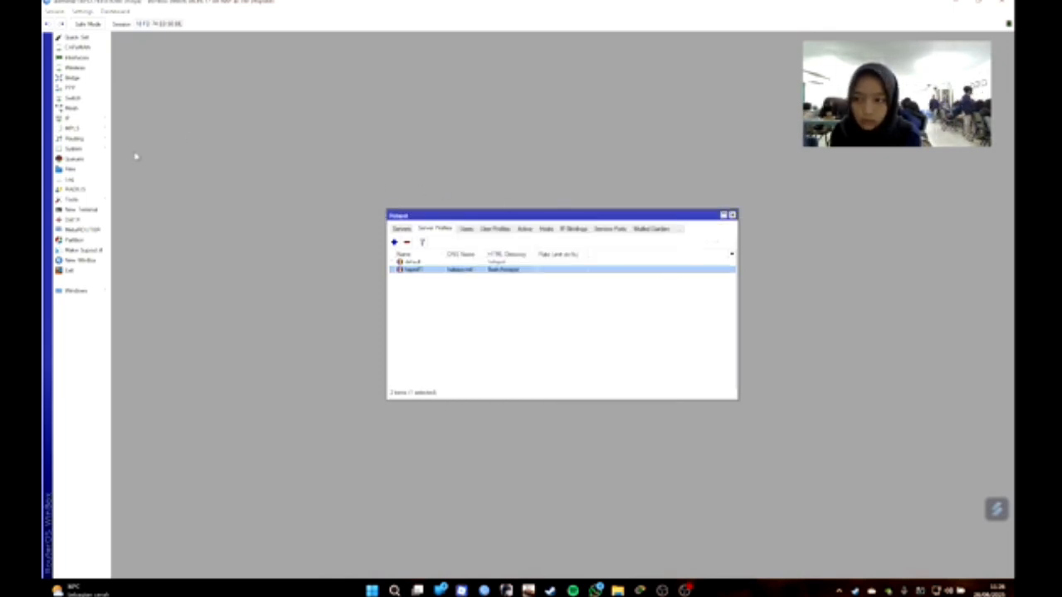
Allow incoming RADIUS requests on the router and close the RADIUS and hotspot windows.
click(93, 190)
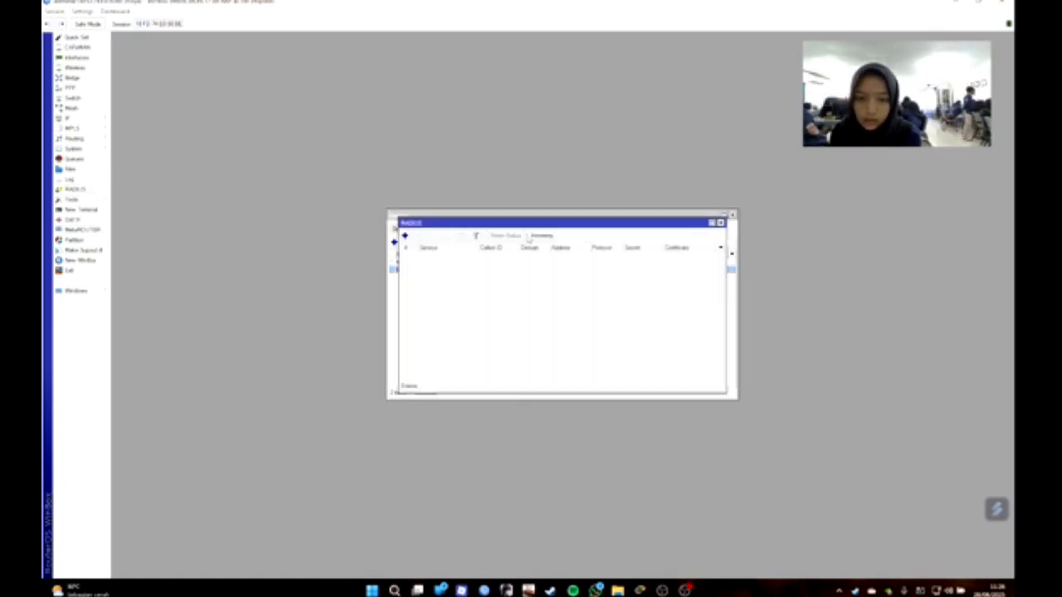
click(541, 236)
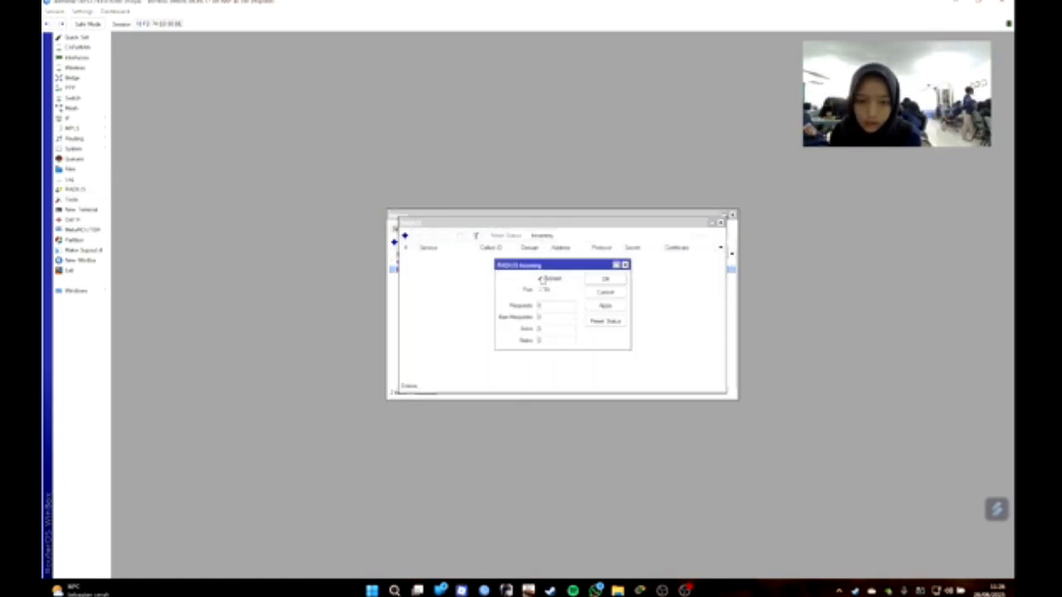
click(607, 305)
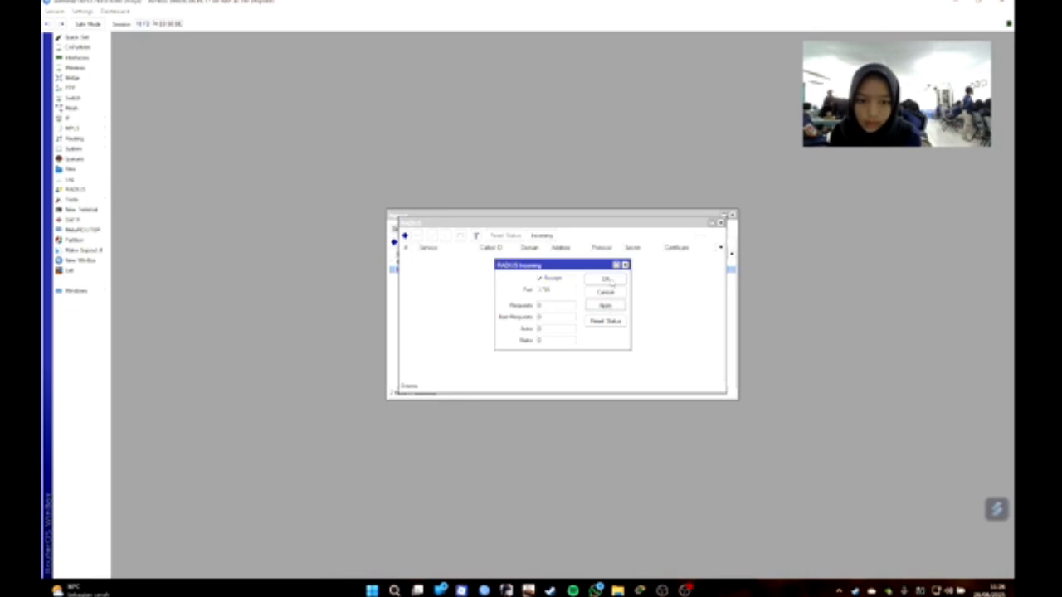
click(612, 282)
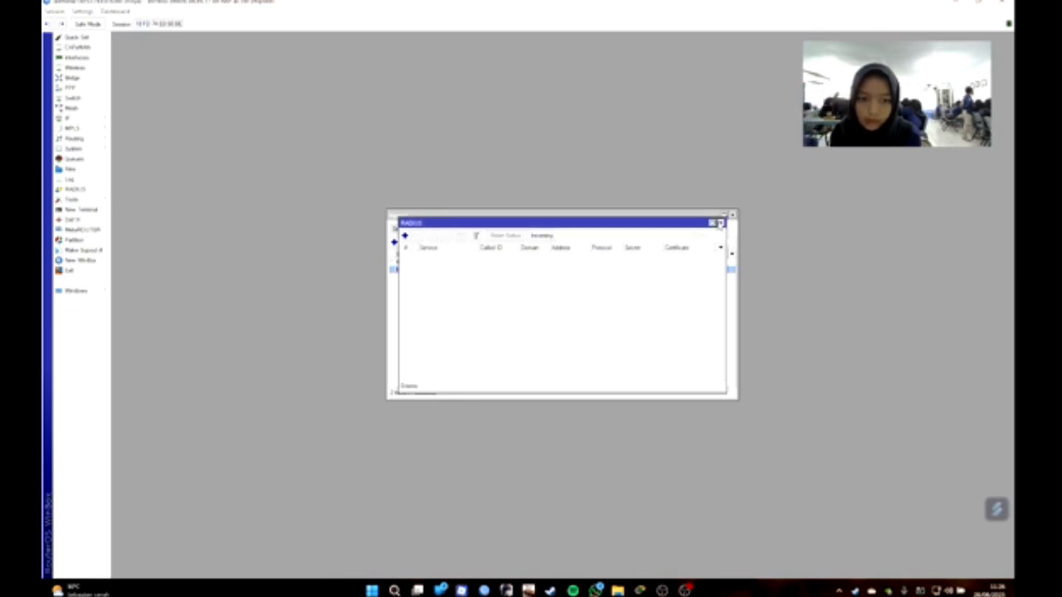
click(721, 222)
click(734, 217)
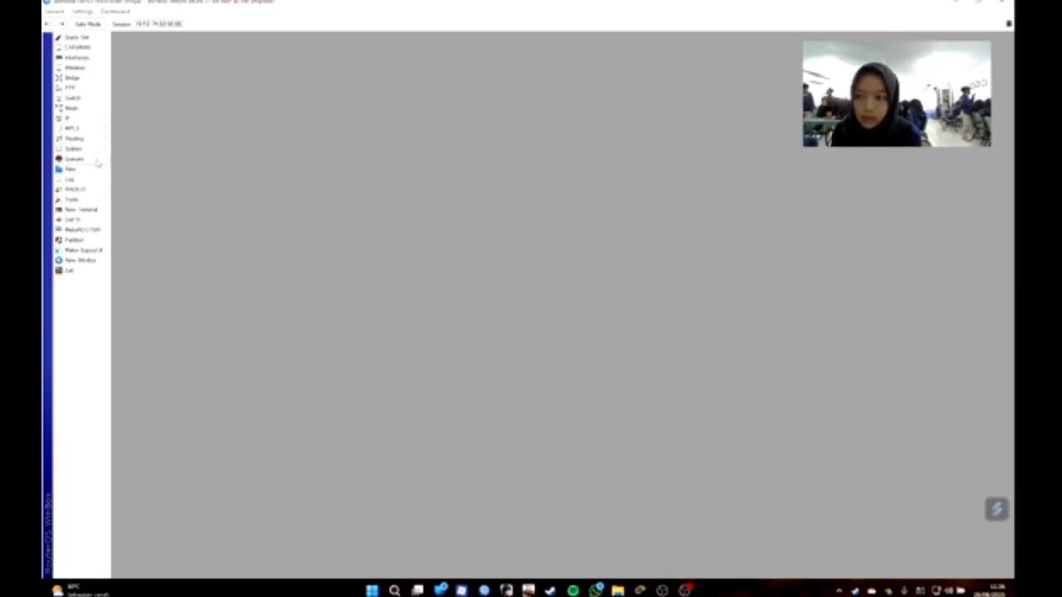
Add a hotspot user under IP > Hotspot > Users, entering the user's name and password.
click(82, 120)
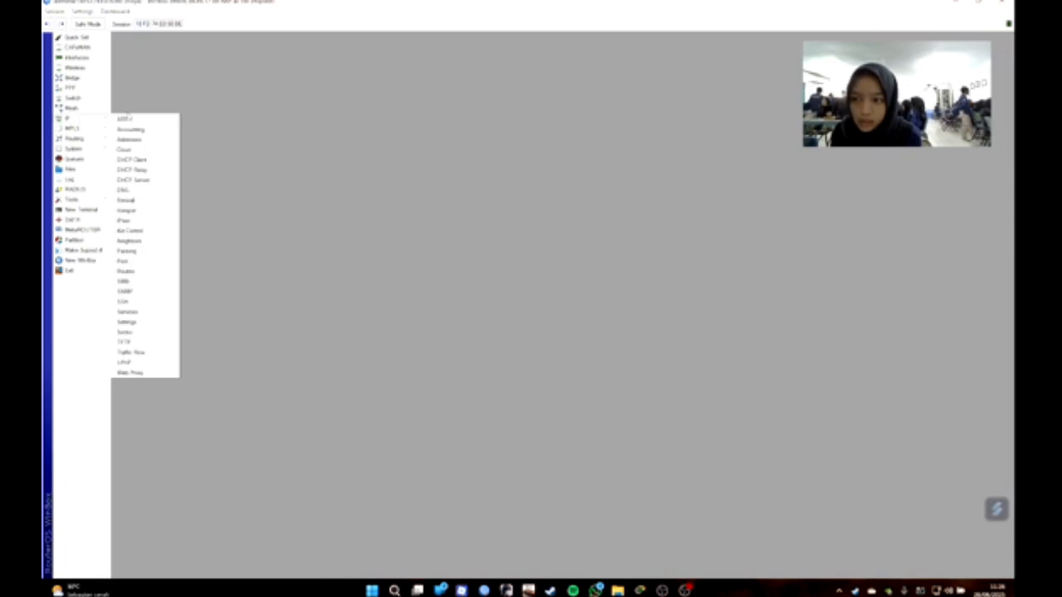
click(148, 211)
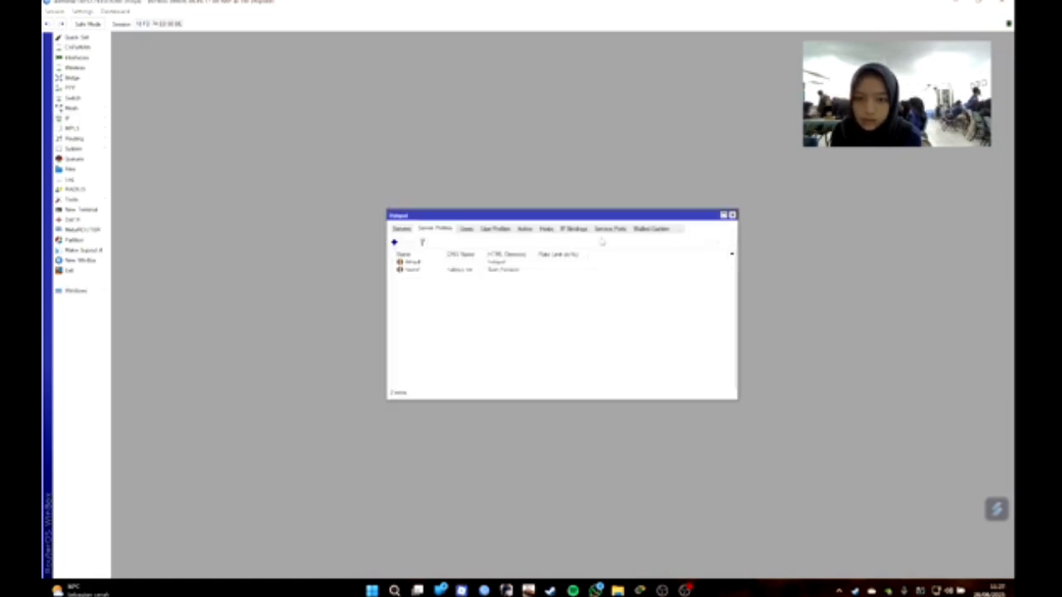
click(466, 230)
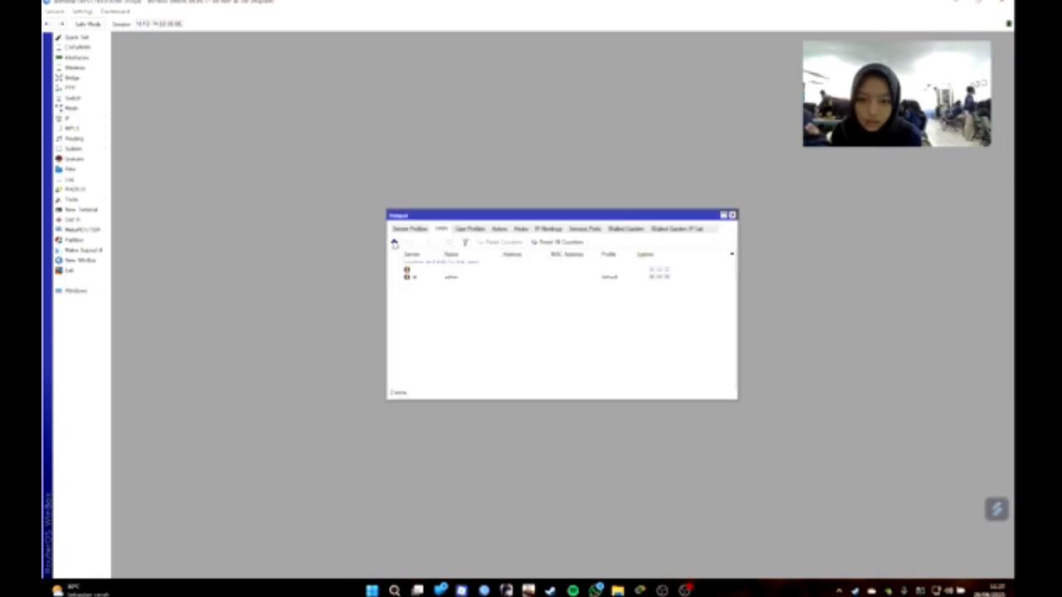
click(394, 243)
click(541, 289)
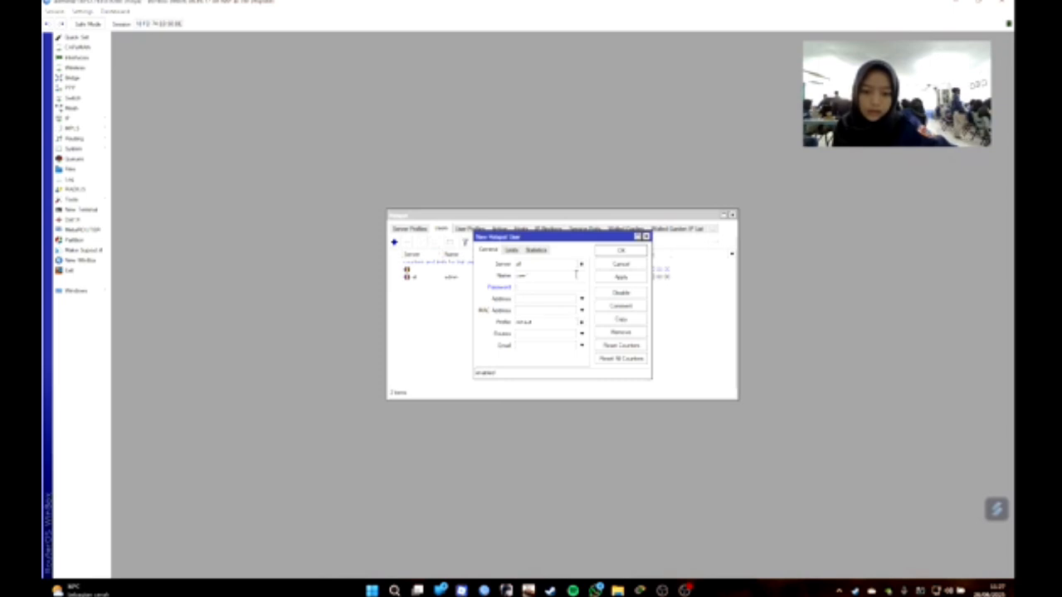
double_click(517, 277)
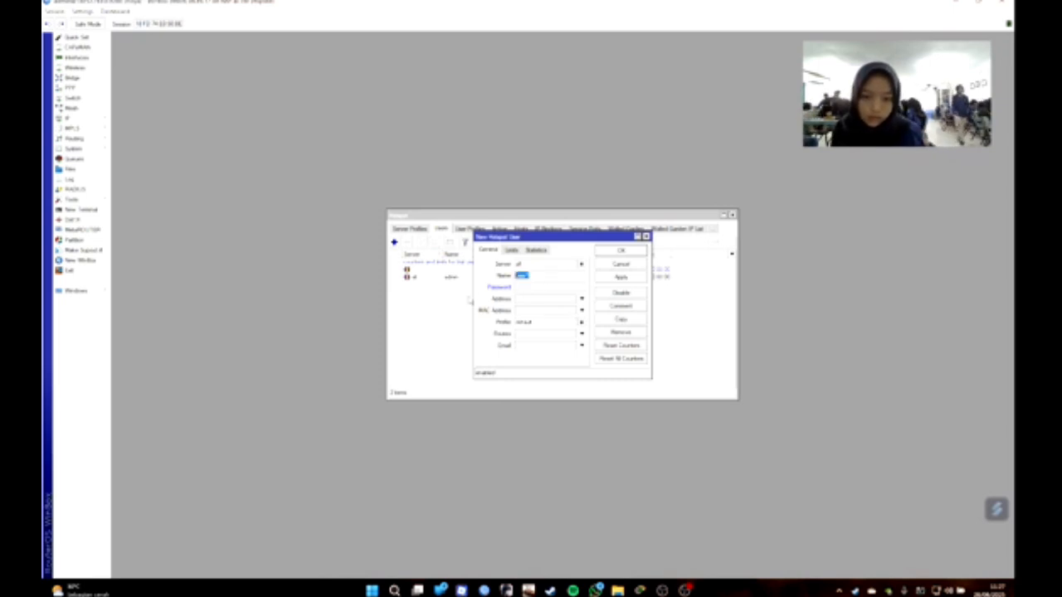
key(BackSpace)
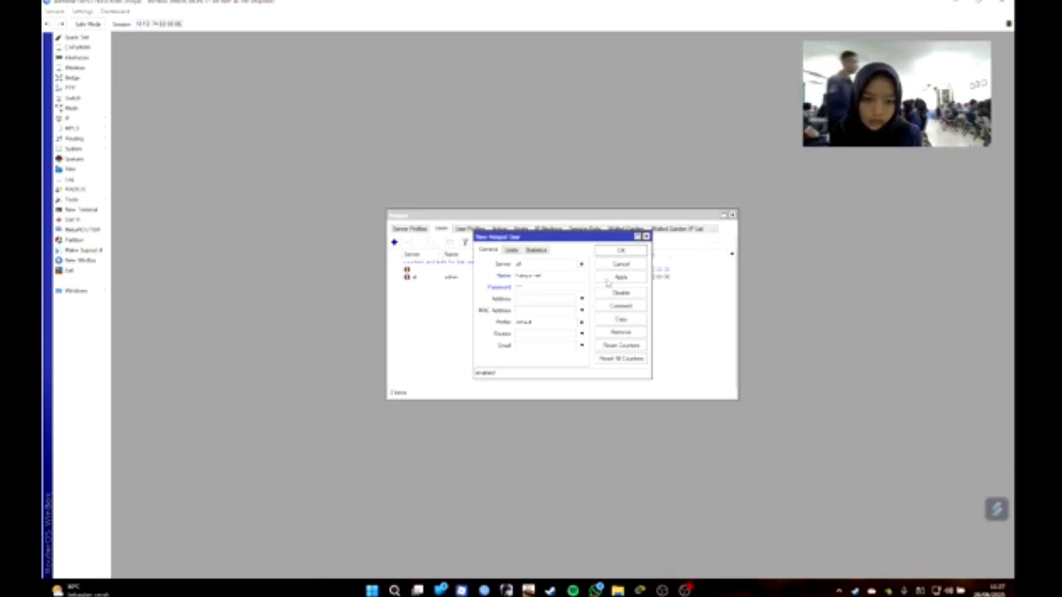
click(621, 251)
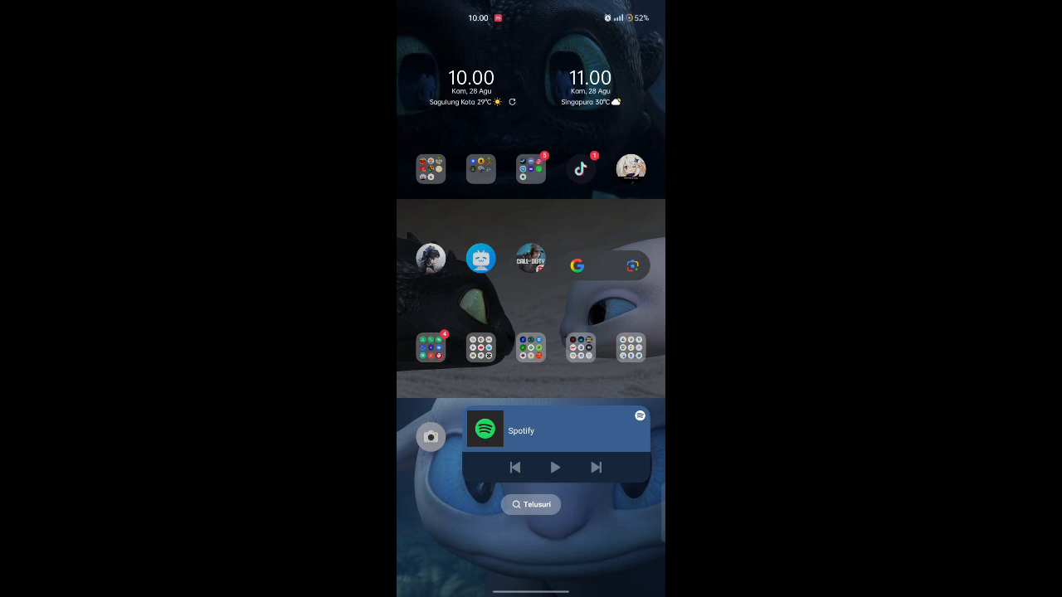
Turn on the phone's Wi-Fi and join the Halisya.Net hotspot network.
drag(531, 9, 531, 332)
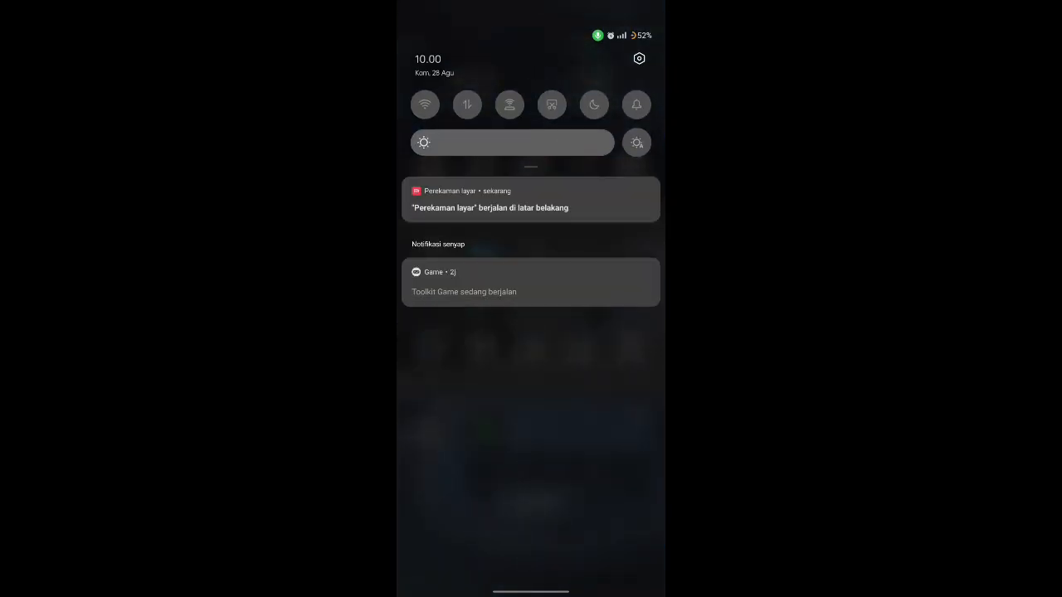
click(425, 104)
click(425, 104)
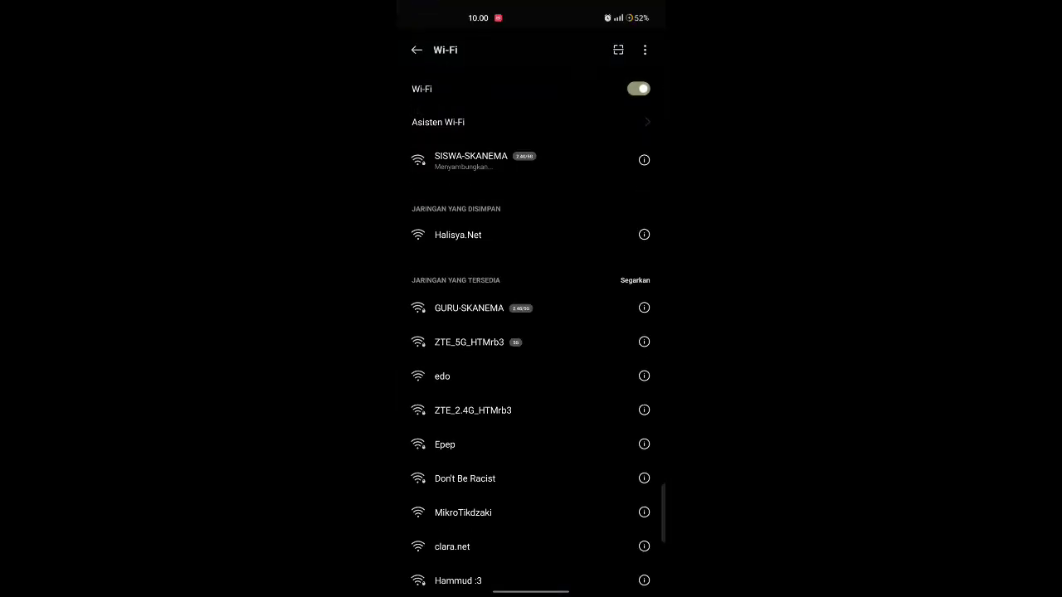
click(573, 238)
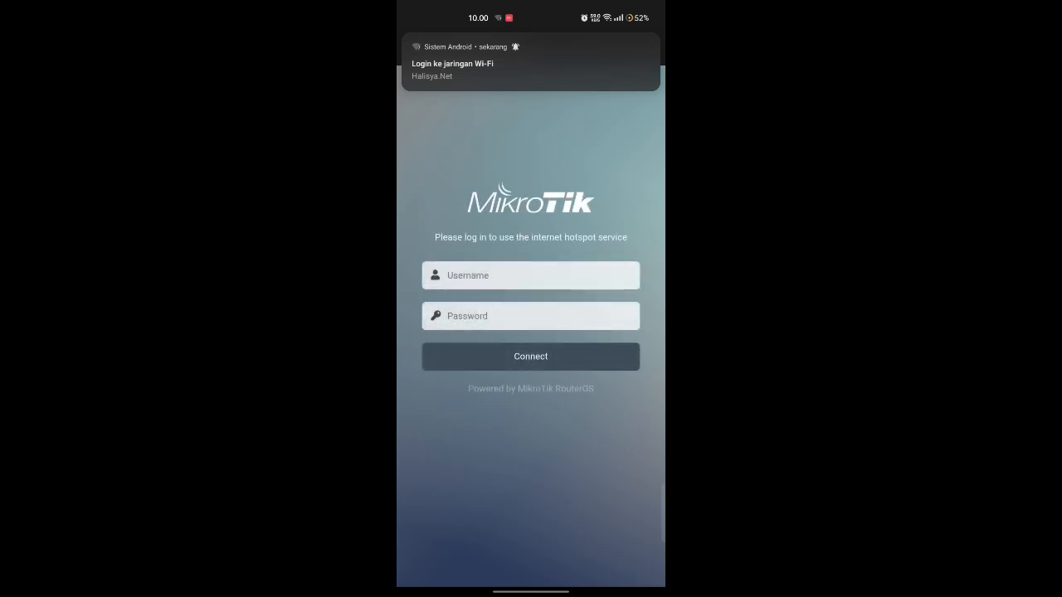
Sign in on the MikroTik hotspot login page with the new user's username and password.
click(489, 276)
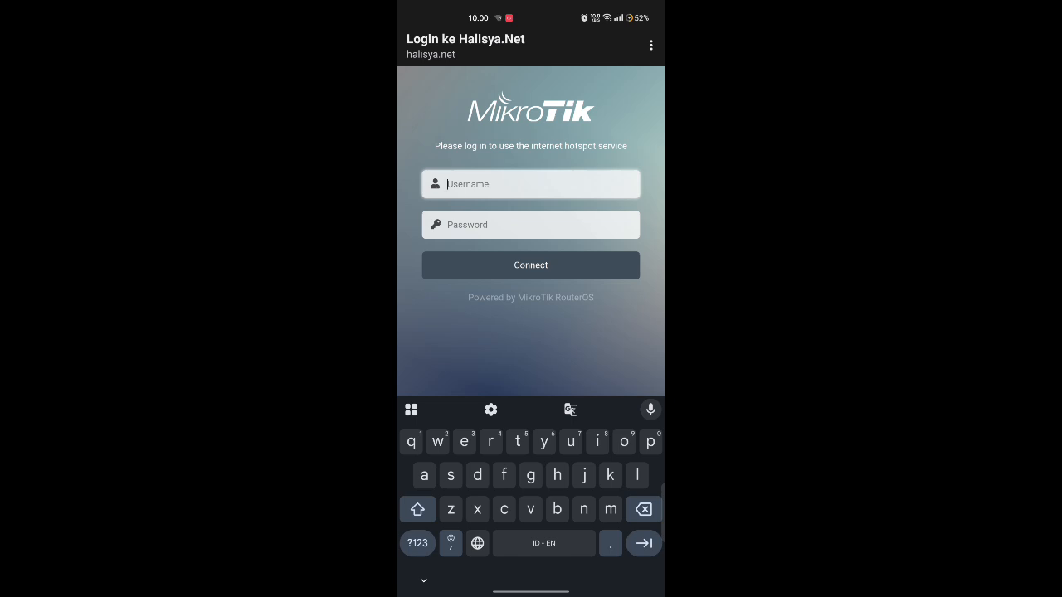
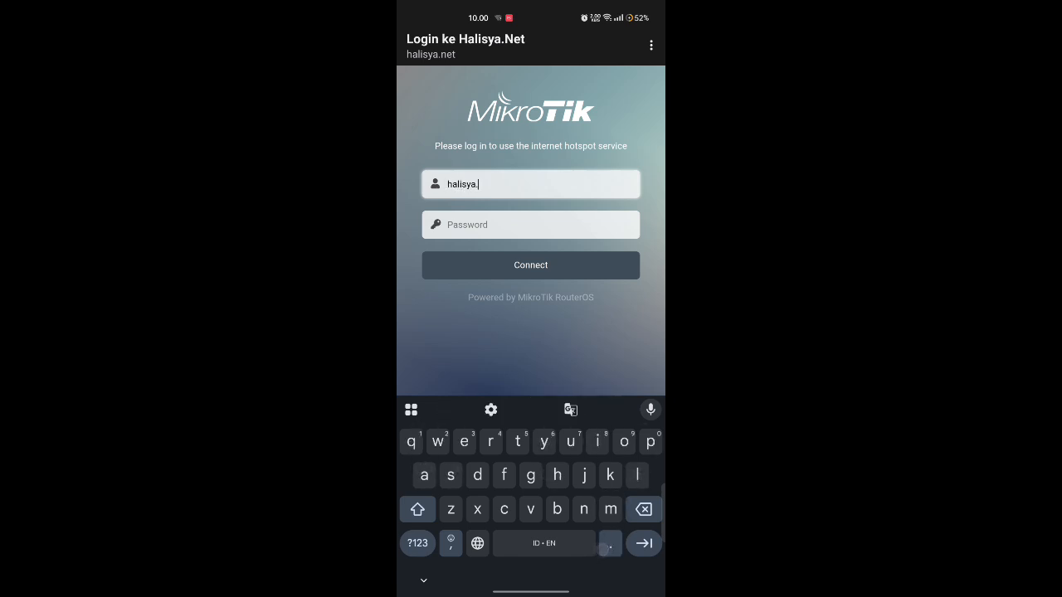
click(585, 232)
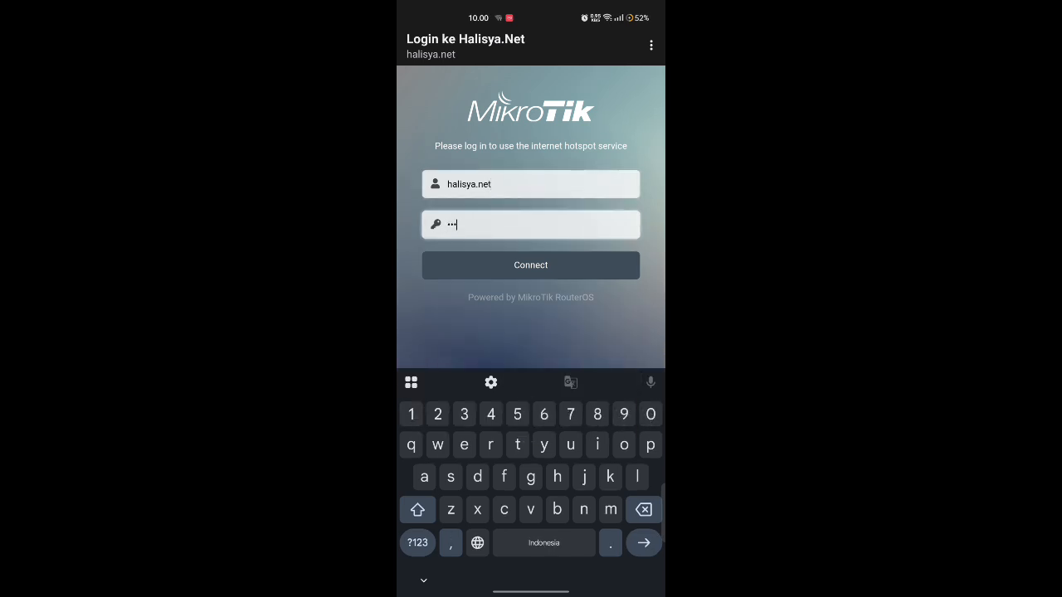
click(600, 262)
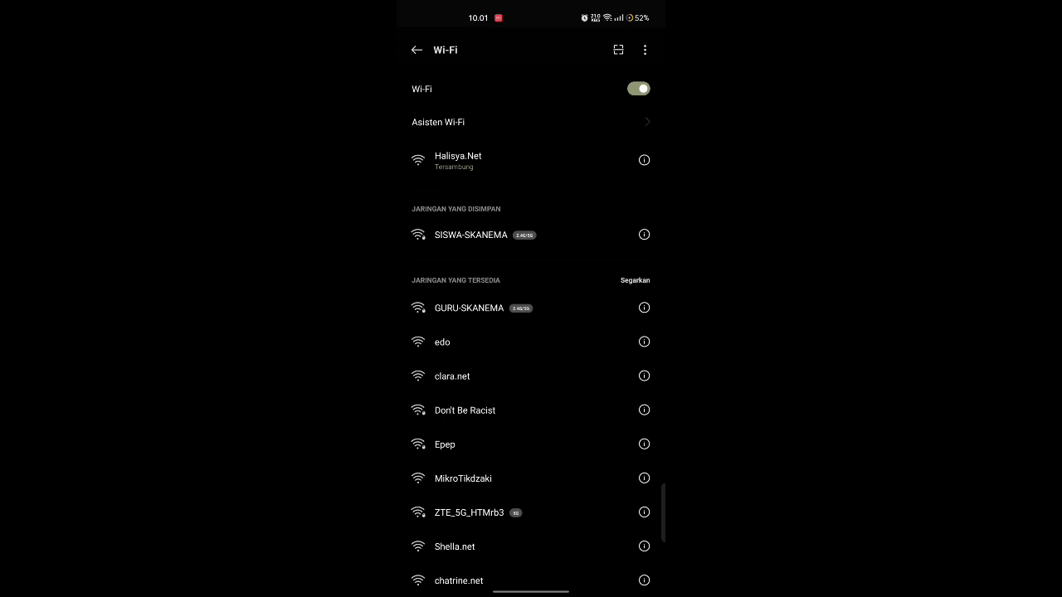
Run Google's speedtest from the phone's Google app, reaching about 3.54 Mbps download over the hotspot.
click(414, 257)
drag(531, 591, 542, 519)
click(590, 251)
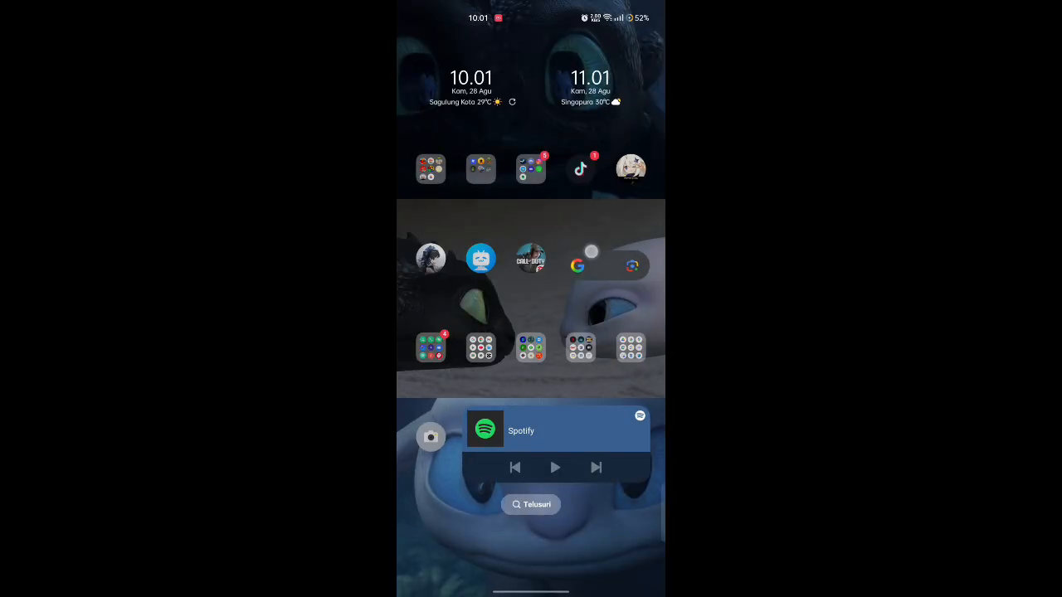
click(542, 133)
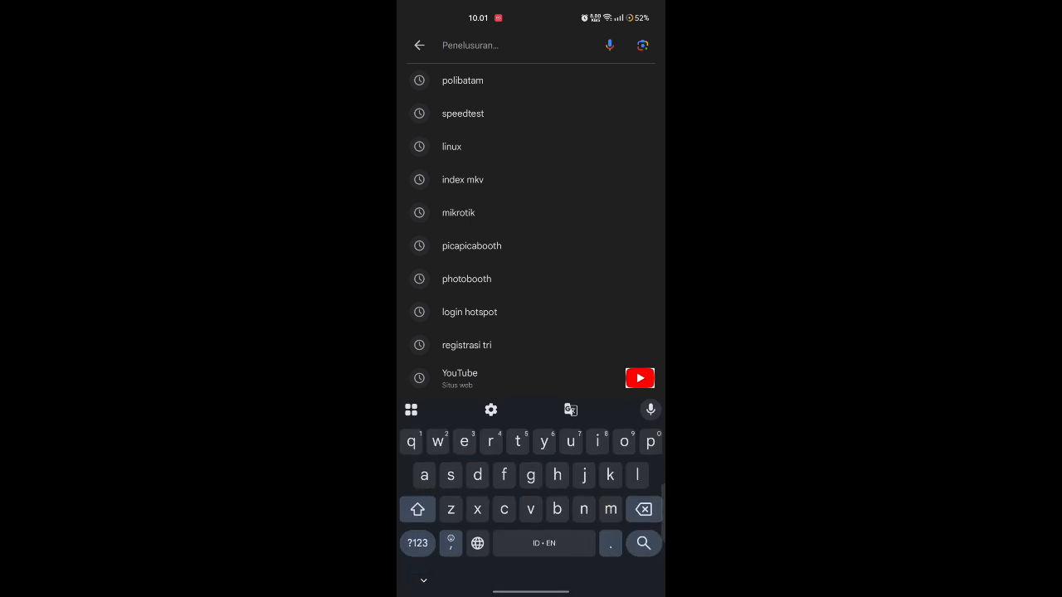
click(560, 111)
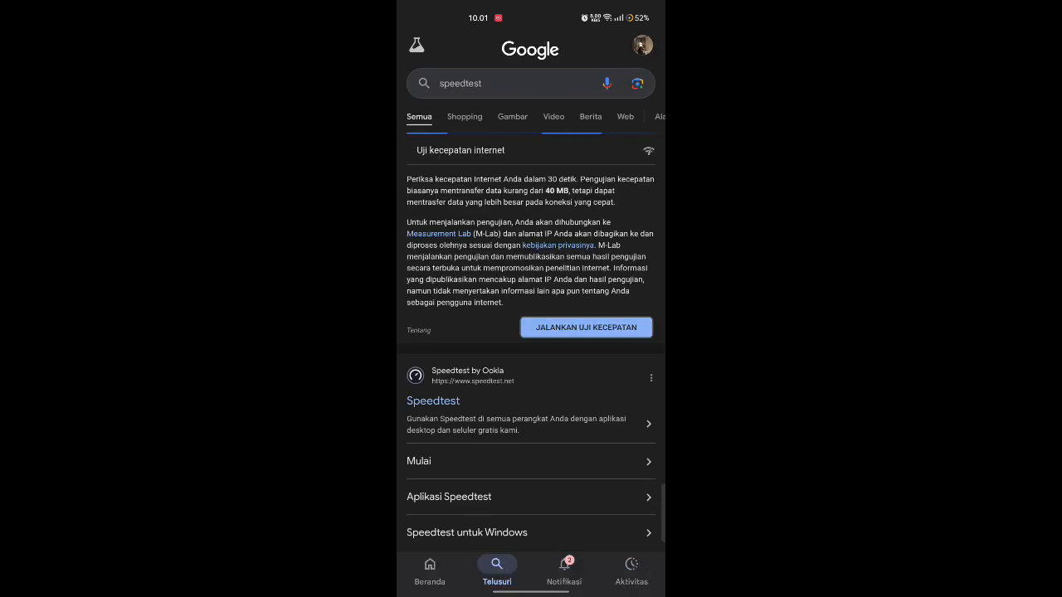
click(556, 320)
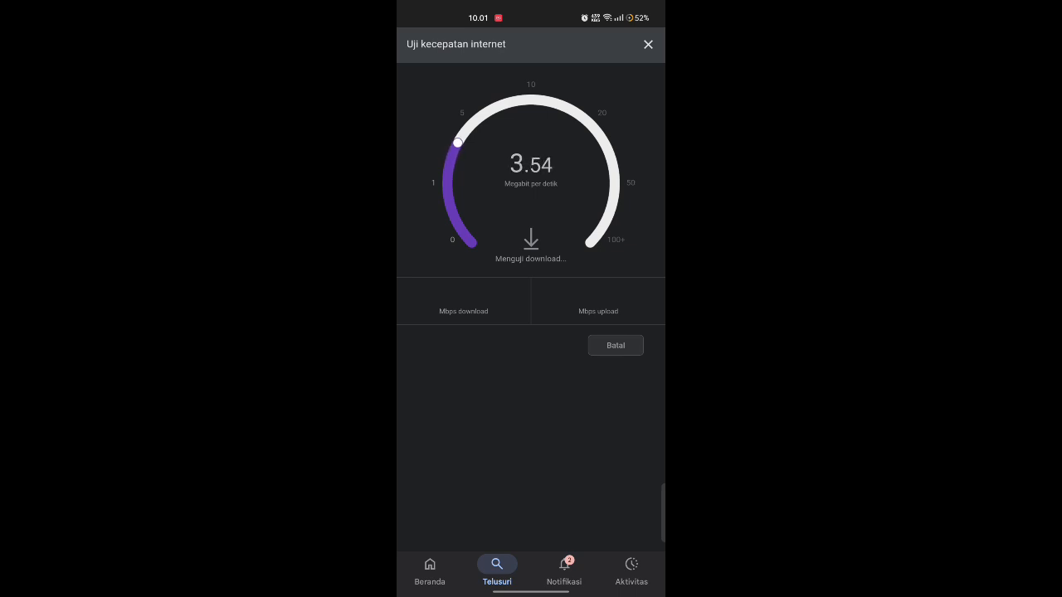
click(420, 251)
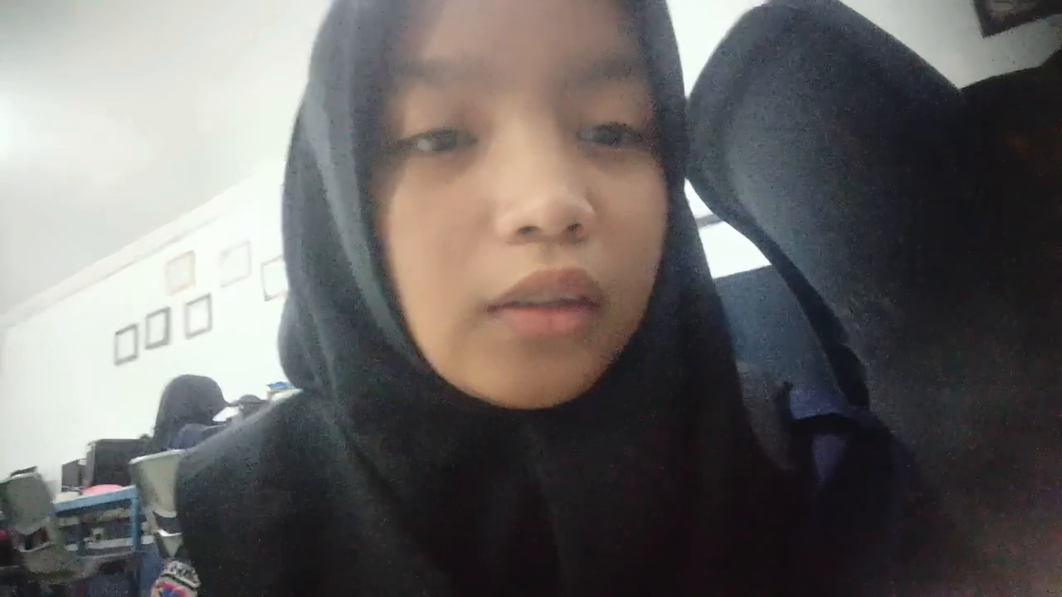